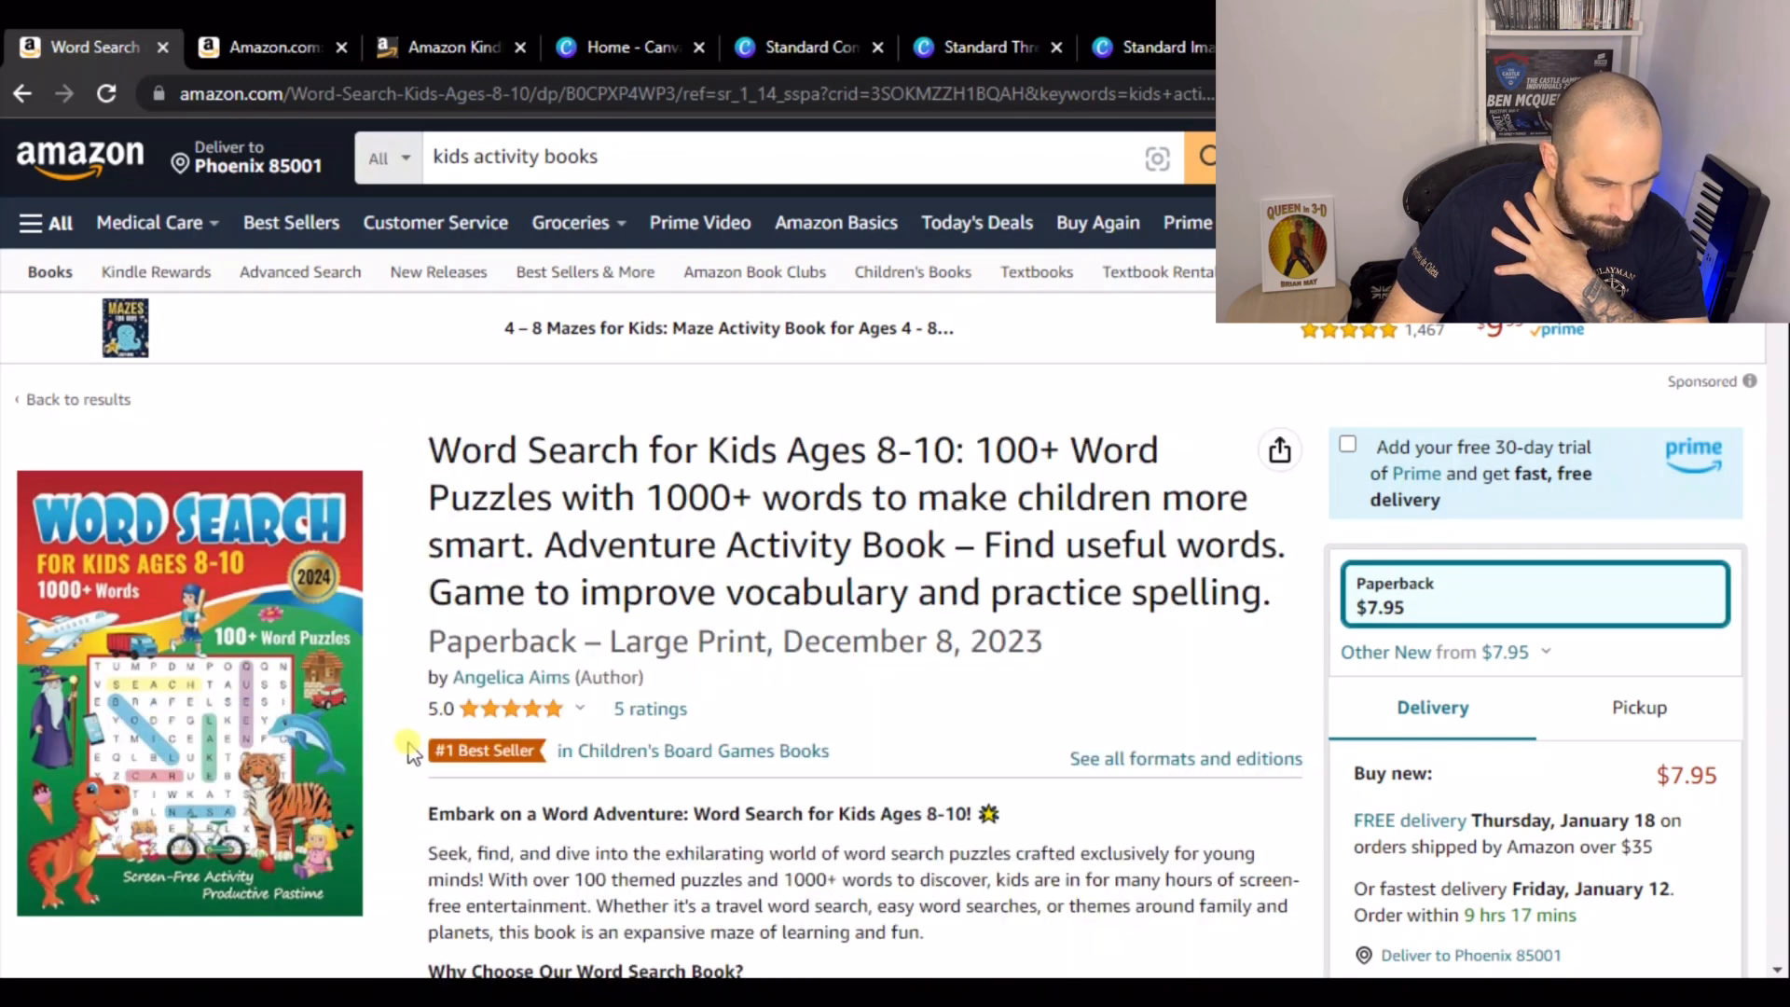
- Scroll through the word search book's product page to examine its images and From the Publisher section
{"action": "scroll", "coordinate": [406, 736], "scroll_direction": "down", "scroll_amount": 5}
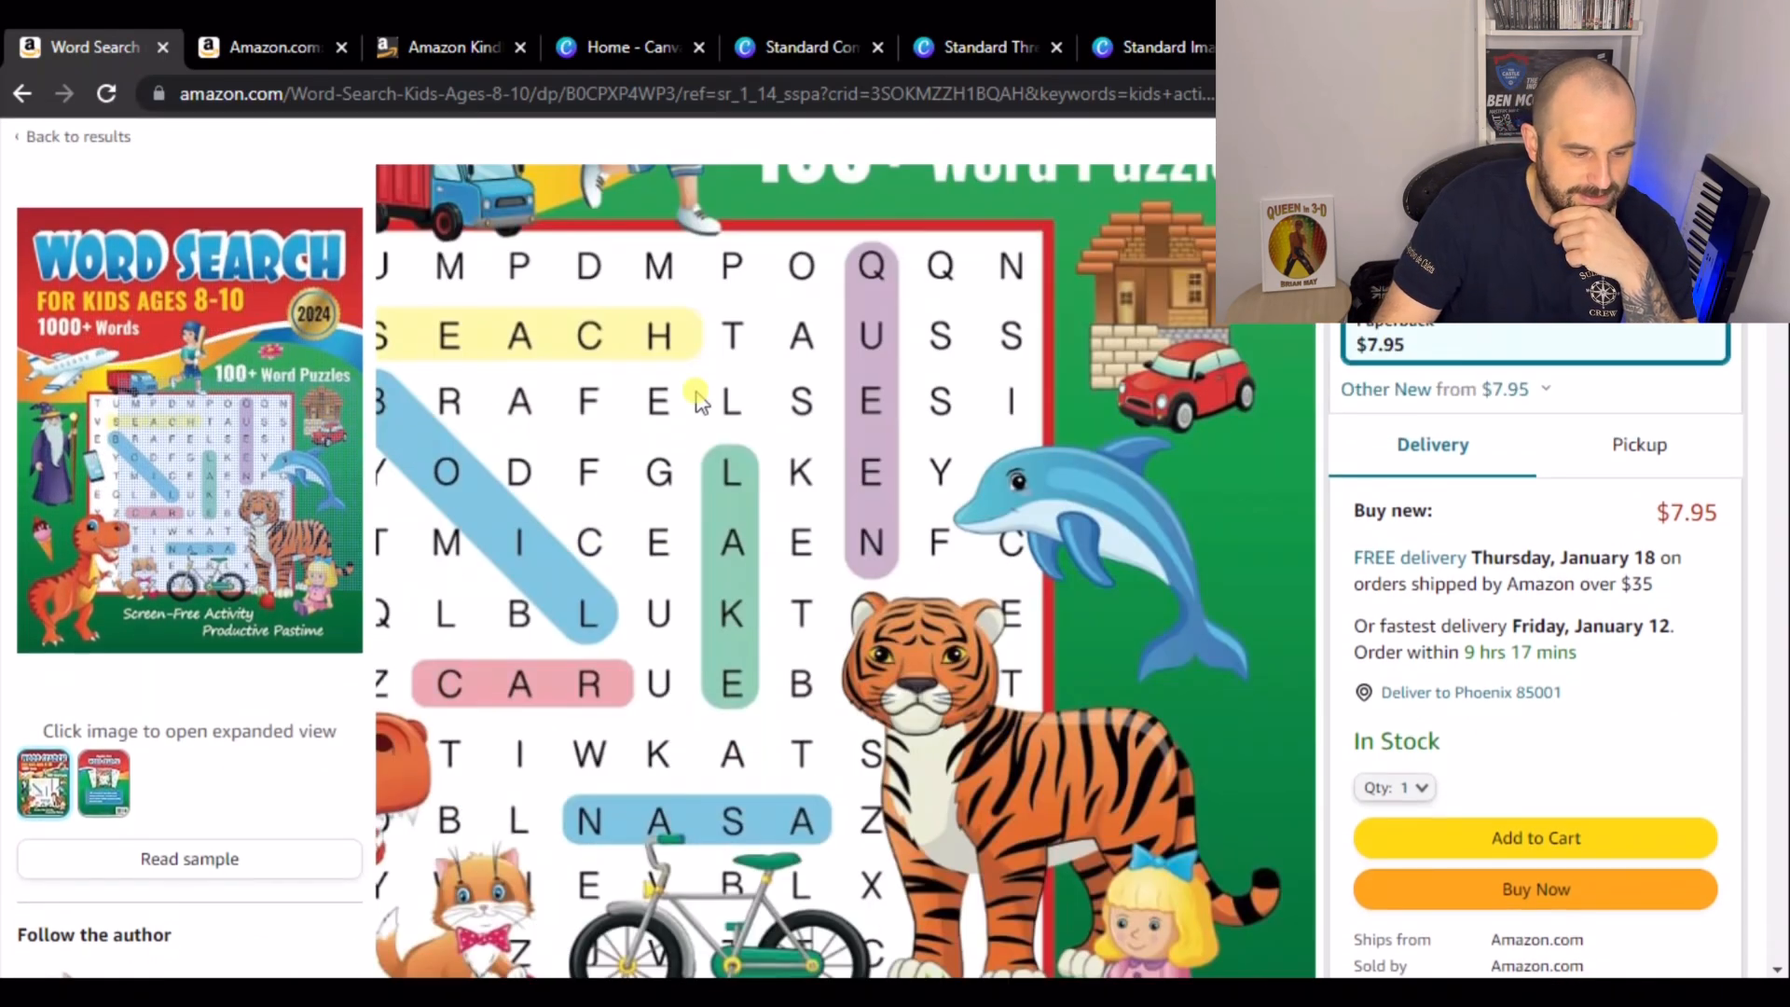
{"action": "scroll", "coordinate": [536, 401], "scroll_direction": "down", "scroll_amount": 12}
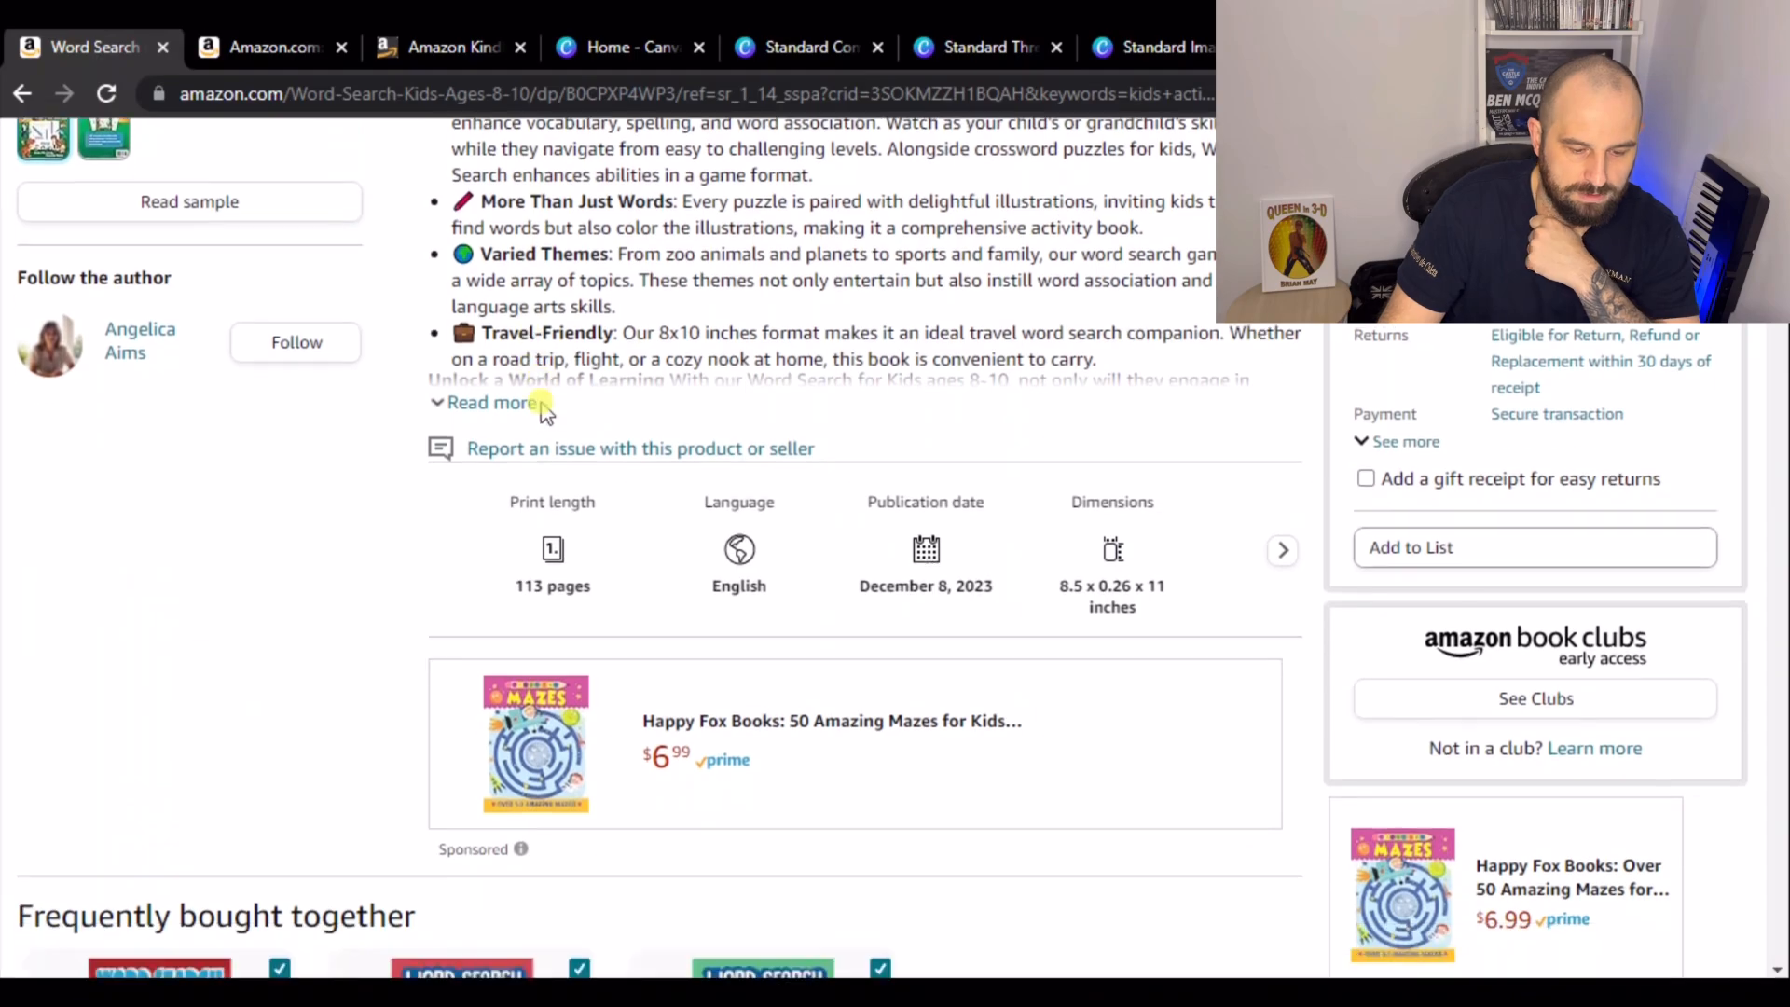
{"action": "scroll", "coordinate": [543, 415], "scroll_direction": "down", "scroll_amount": 15}
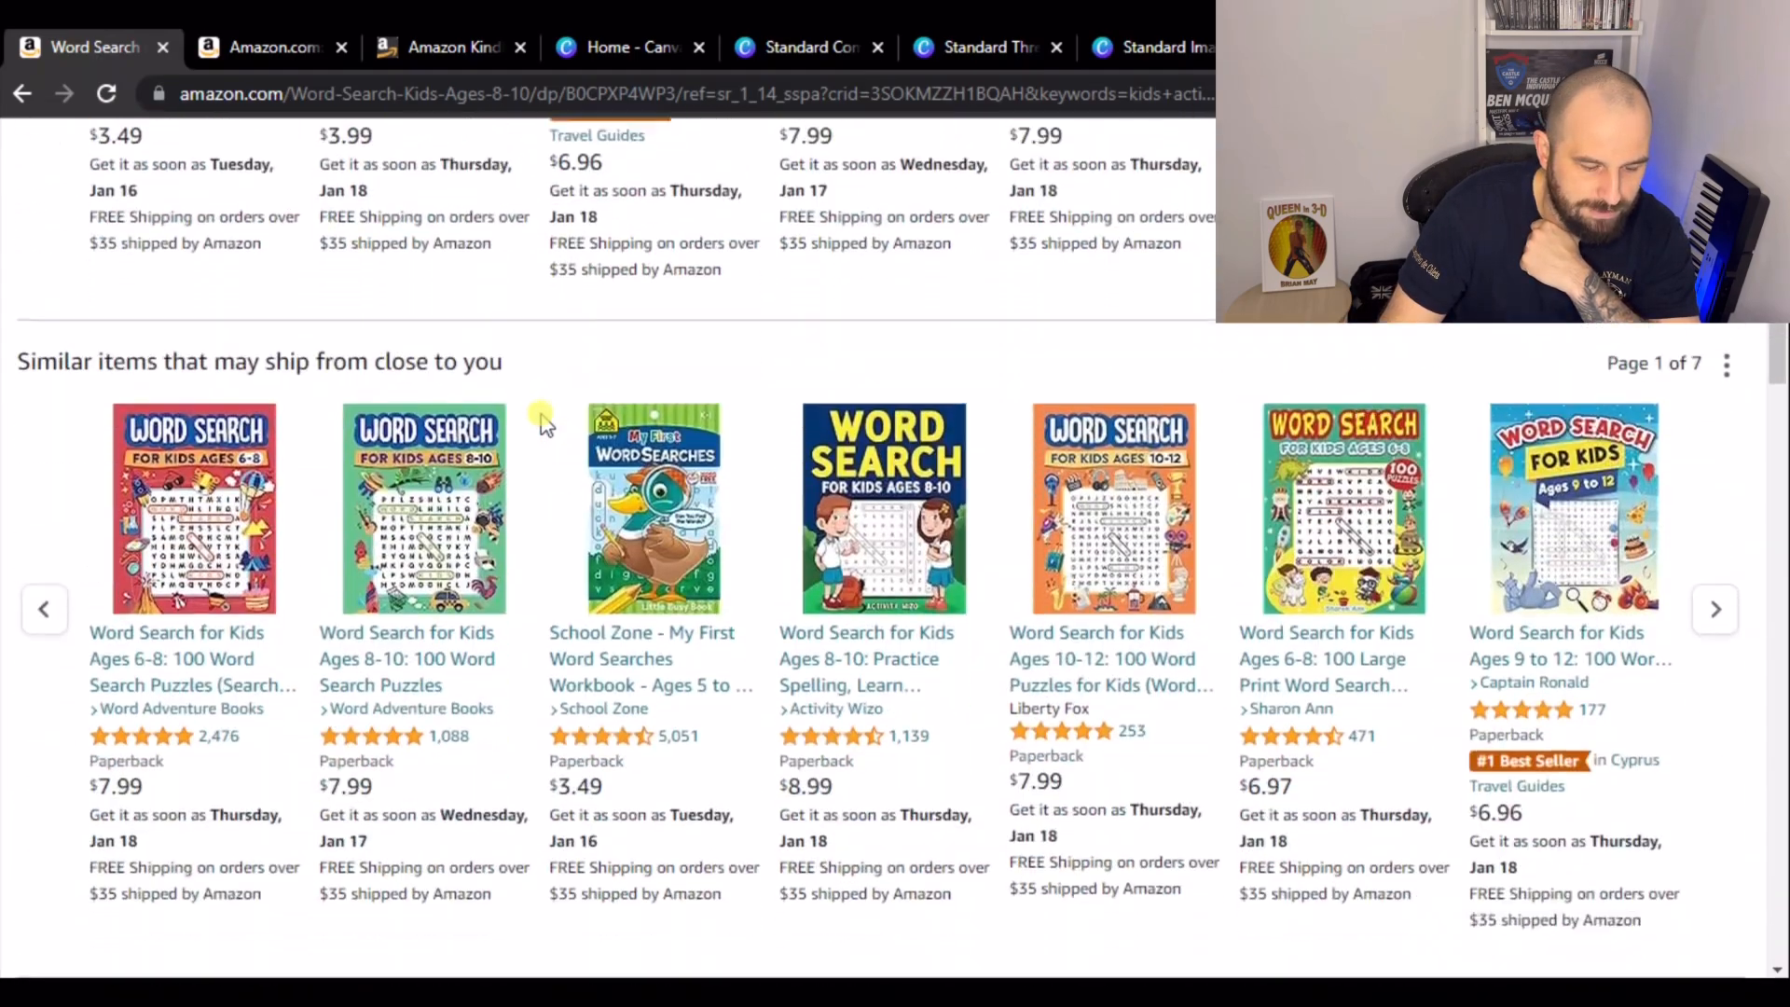
{"action": "scroll", "coordinate": [543, 429], "scroll_direction": "down", "scroll_amount": 4}
{"action": "scroll", "coordinate": [261, 373], "scroll_direction": "up", "scroll_amount": 1}
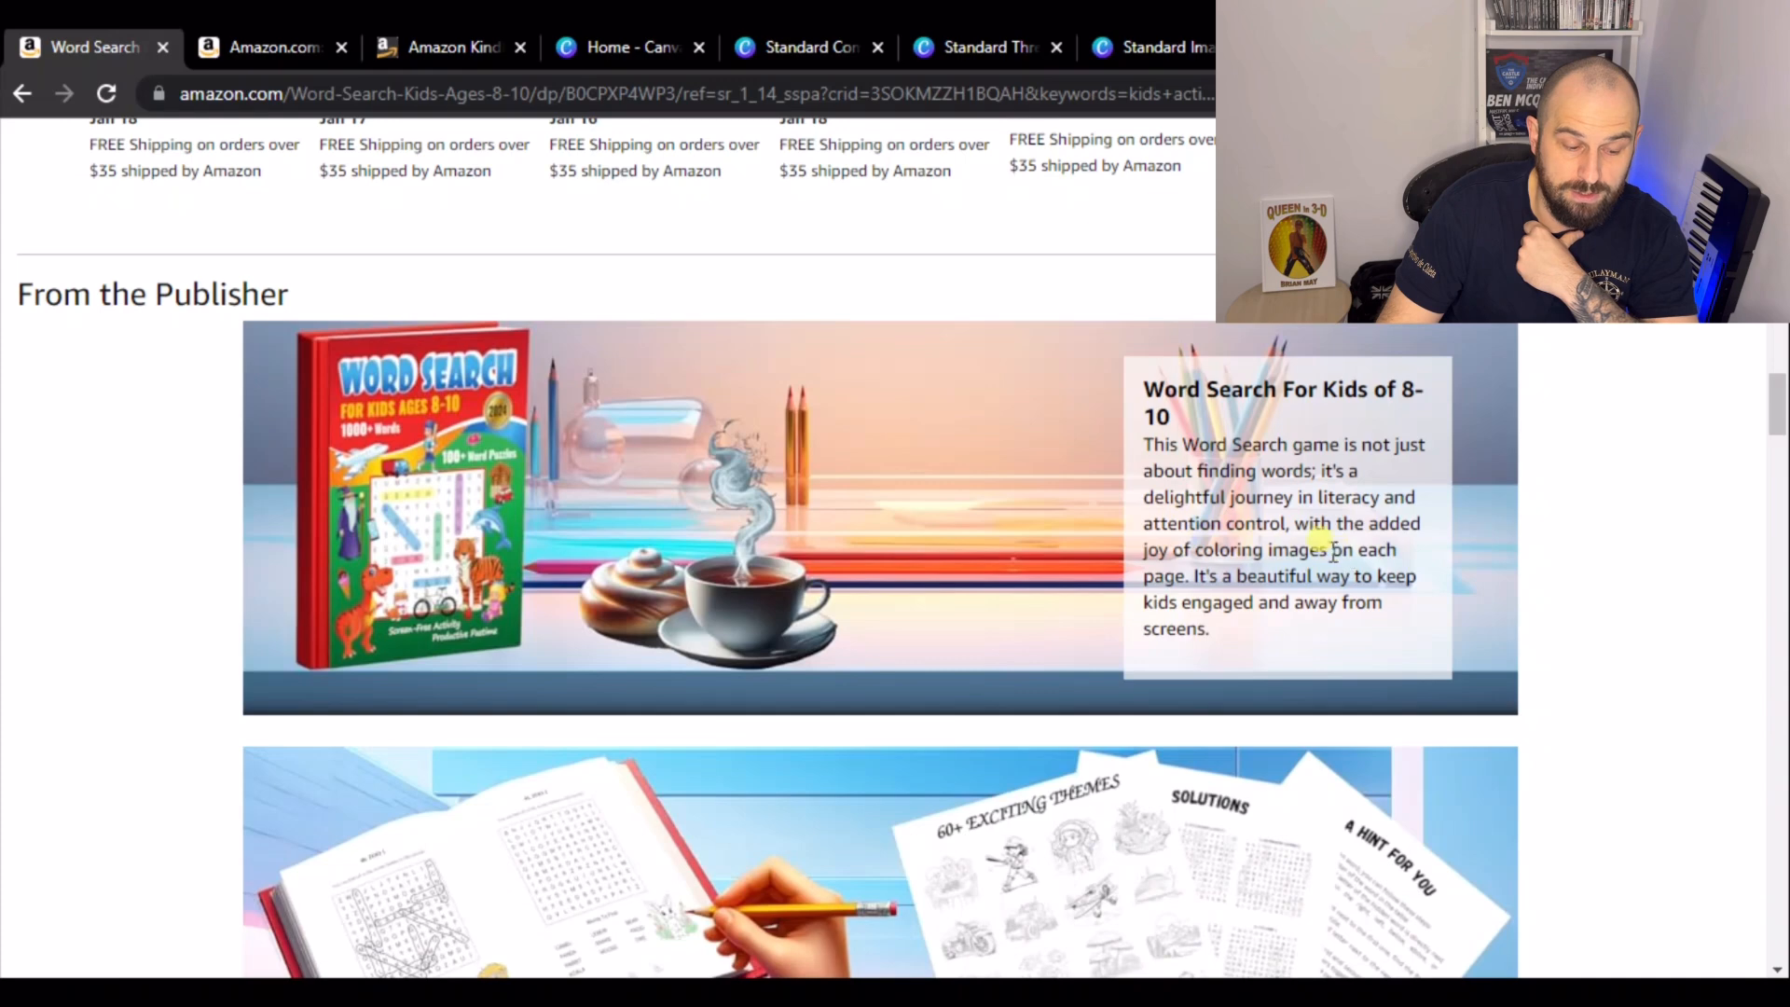
{"action": "scroll", "coordinate": [611, 634], "scroll_direction": "down", "scroll_amount": 3}
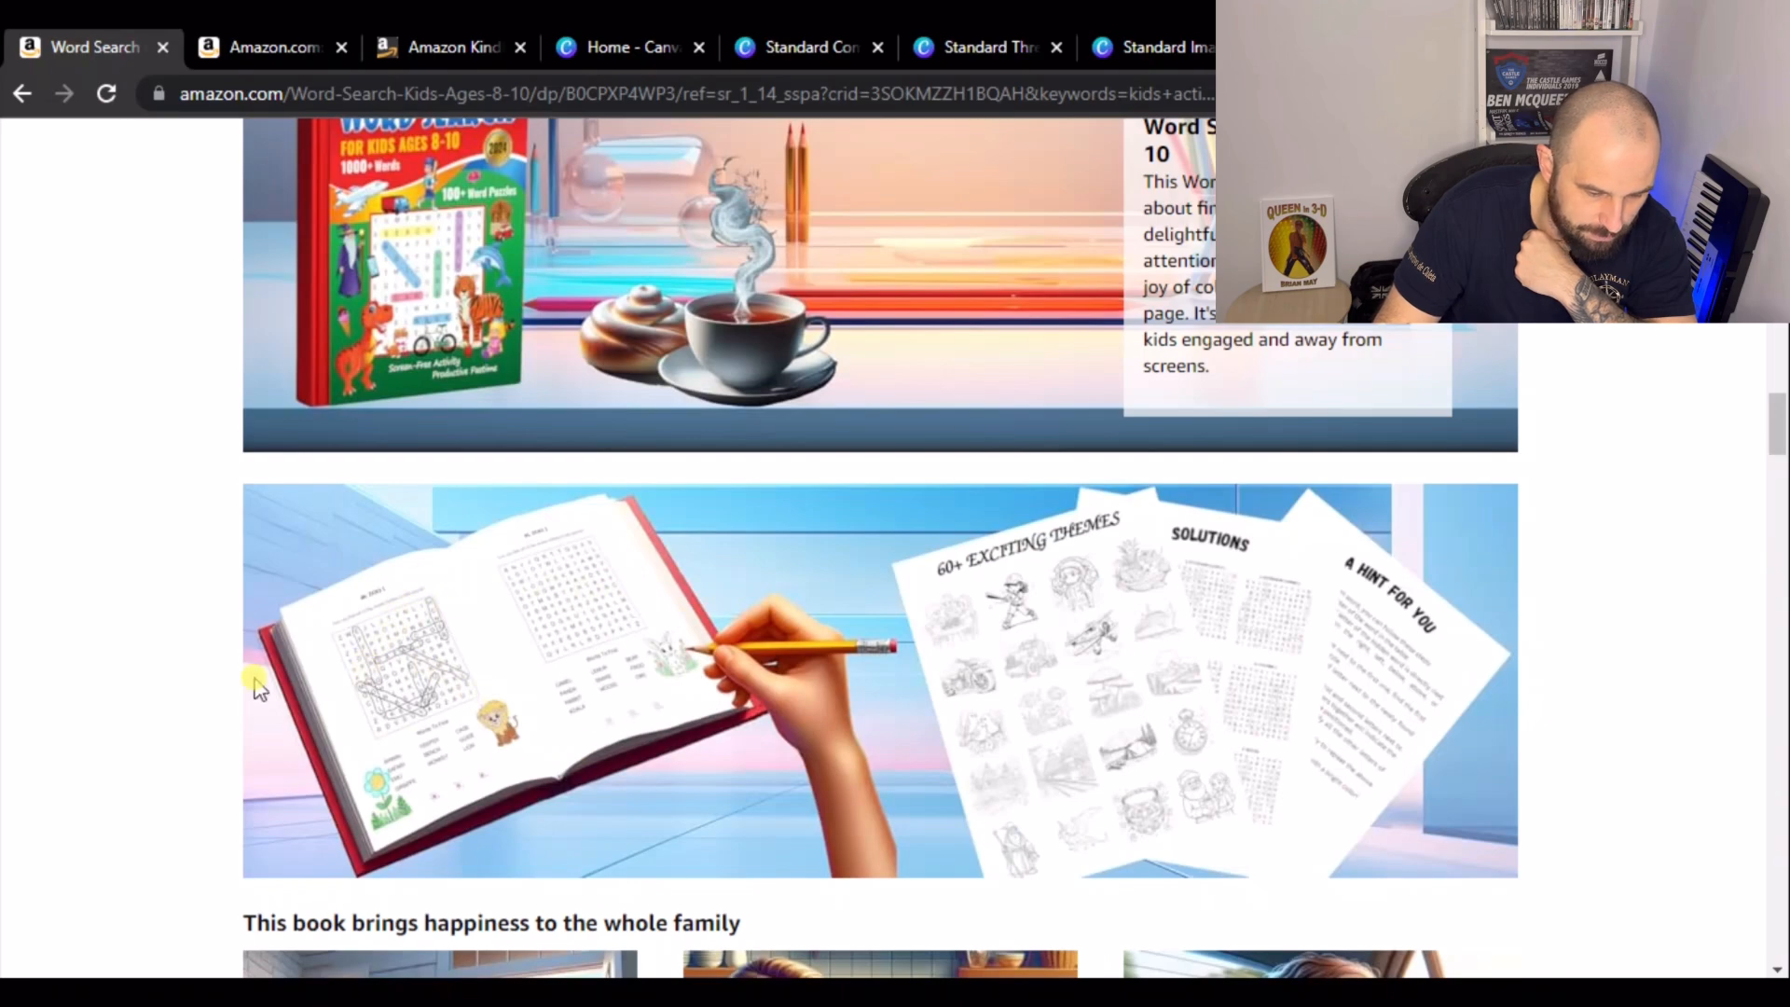
{"action": "scroll", "coordinate": [1089, 620], "scroll_direction": "down", "scroll_amount": 6}
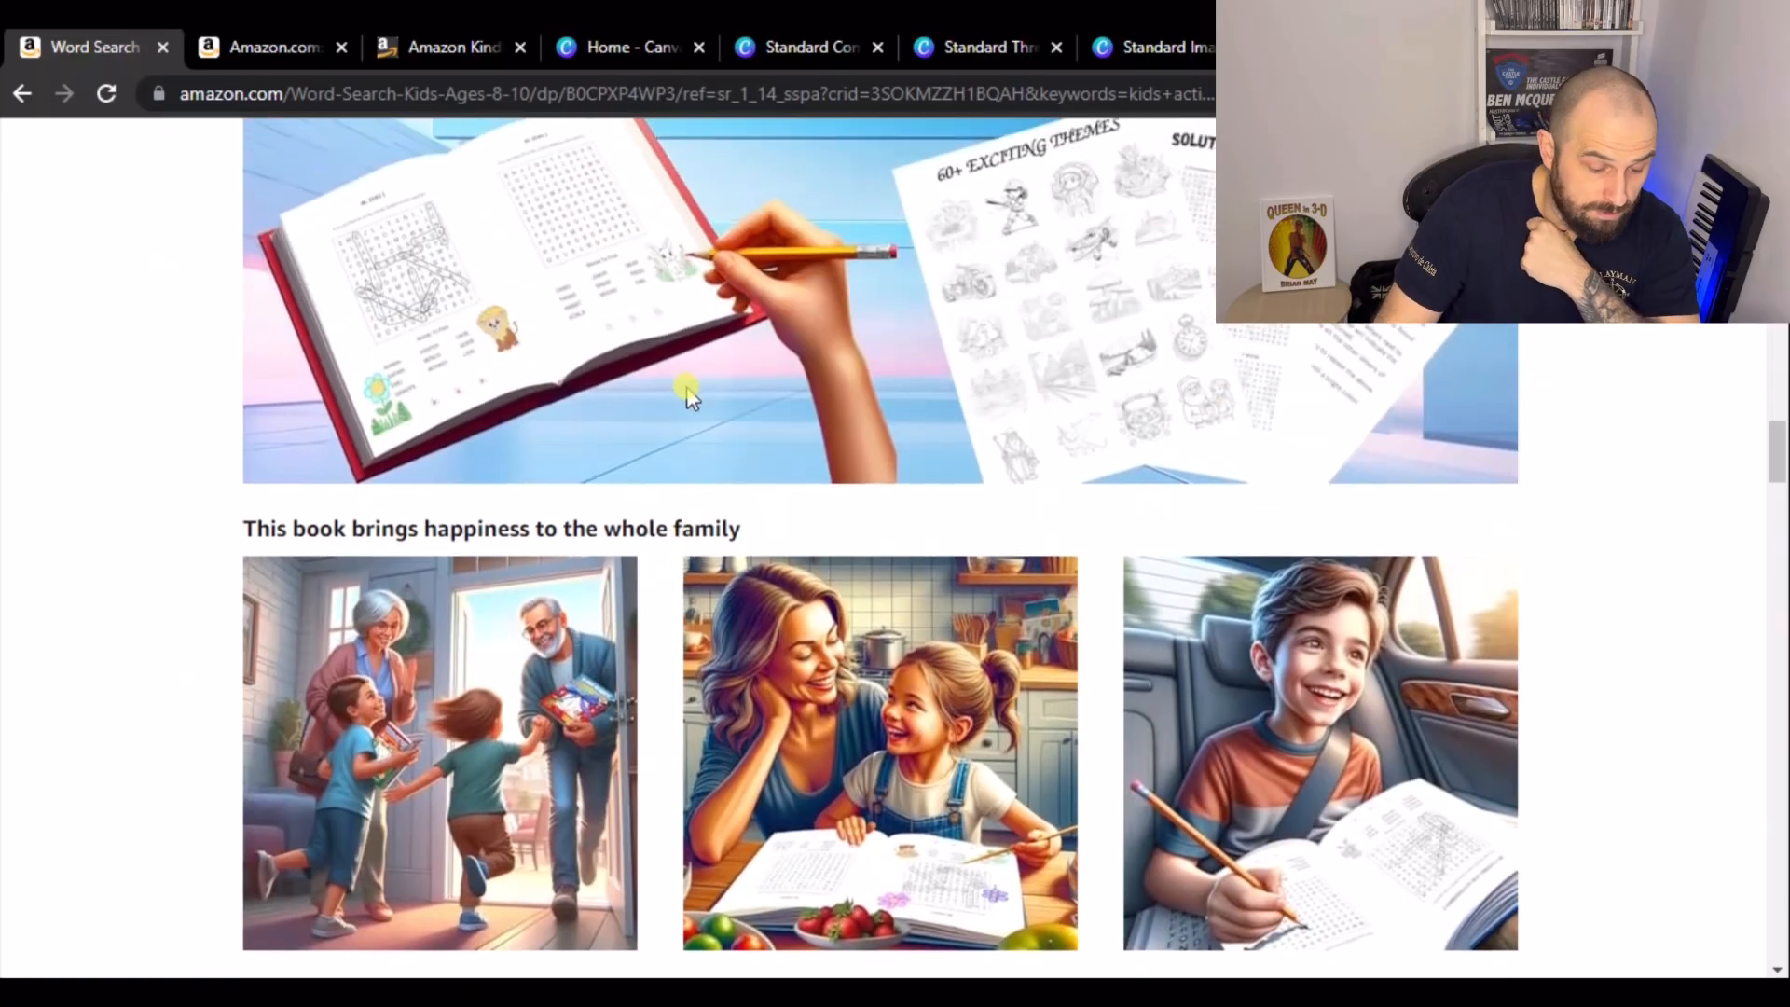
{"action": "scroll", "coordinate": [687, 396], "scroll_direction": "up", "scroll_amount": 15}
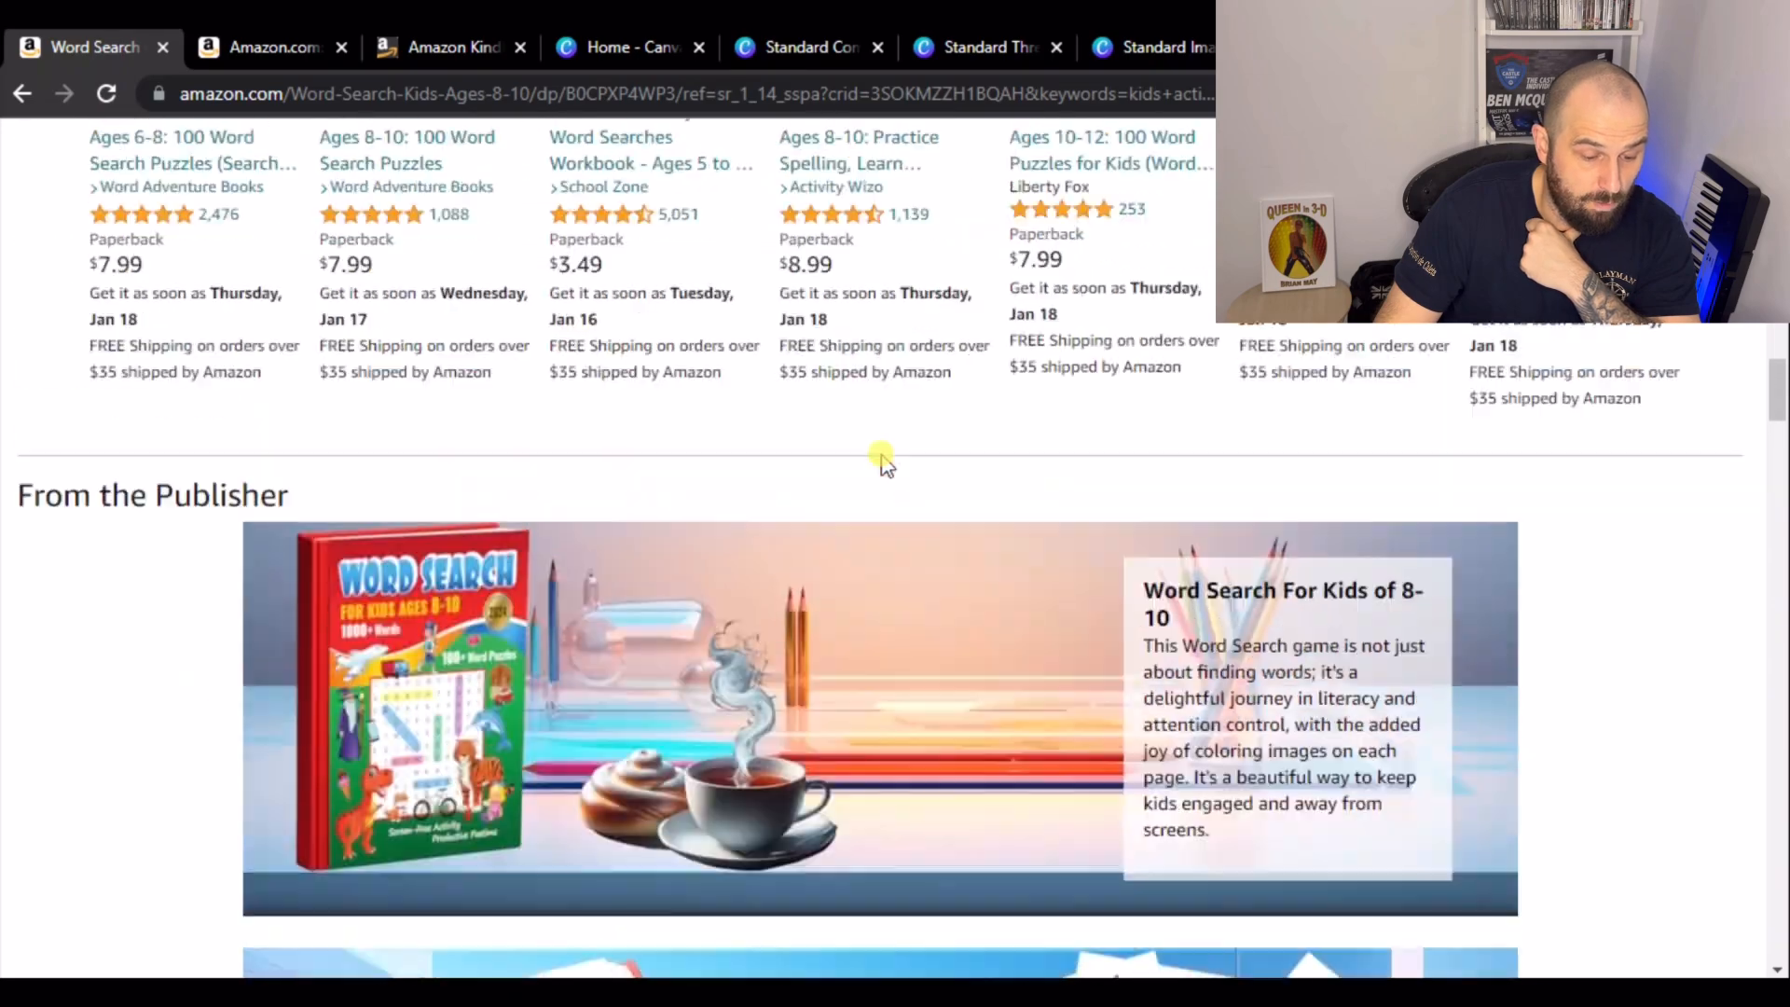
{"action": "scroll", "coordinate": [888, 485], "scroll_direction": "down", "scroll_amount": 10}
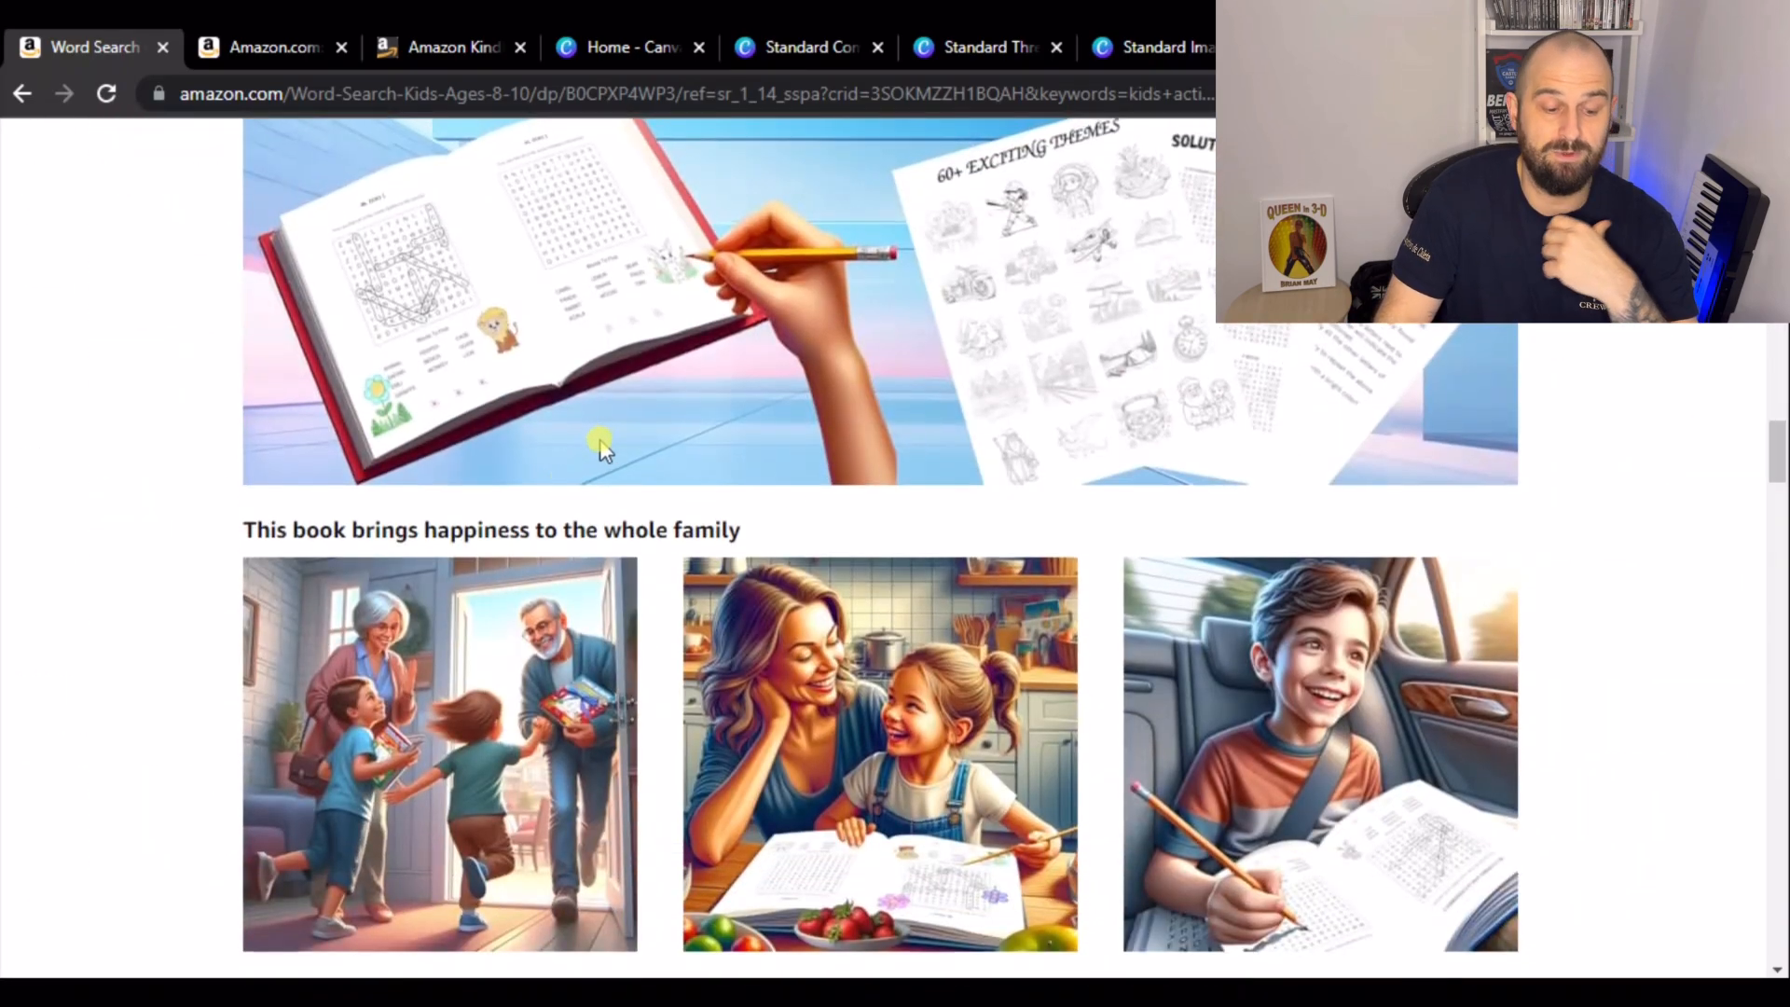
{"action": "scroll", "coordinate": [597, 446], "scroll_direction": "up", "scroll_amount": 15}
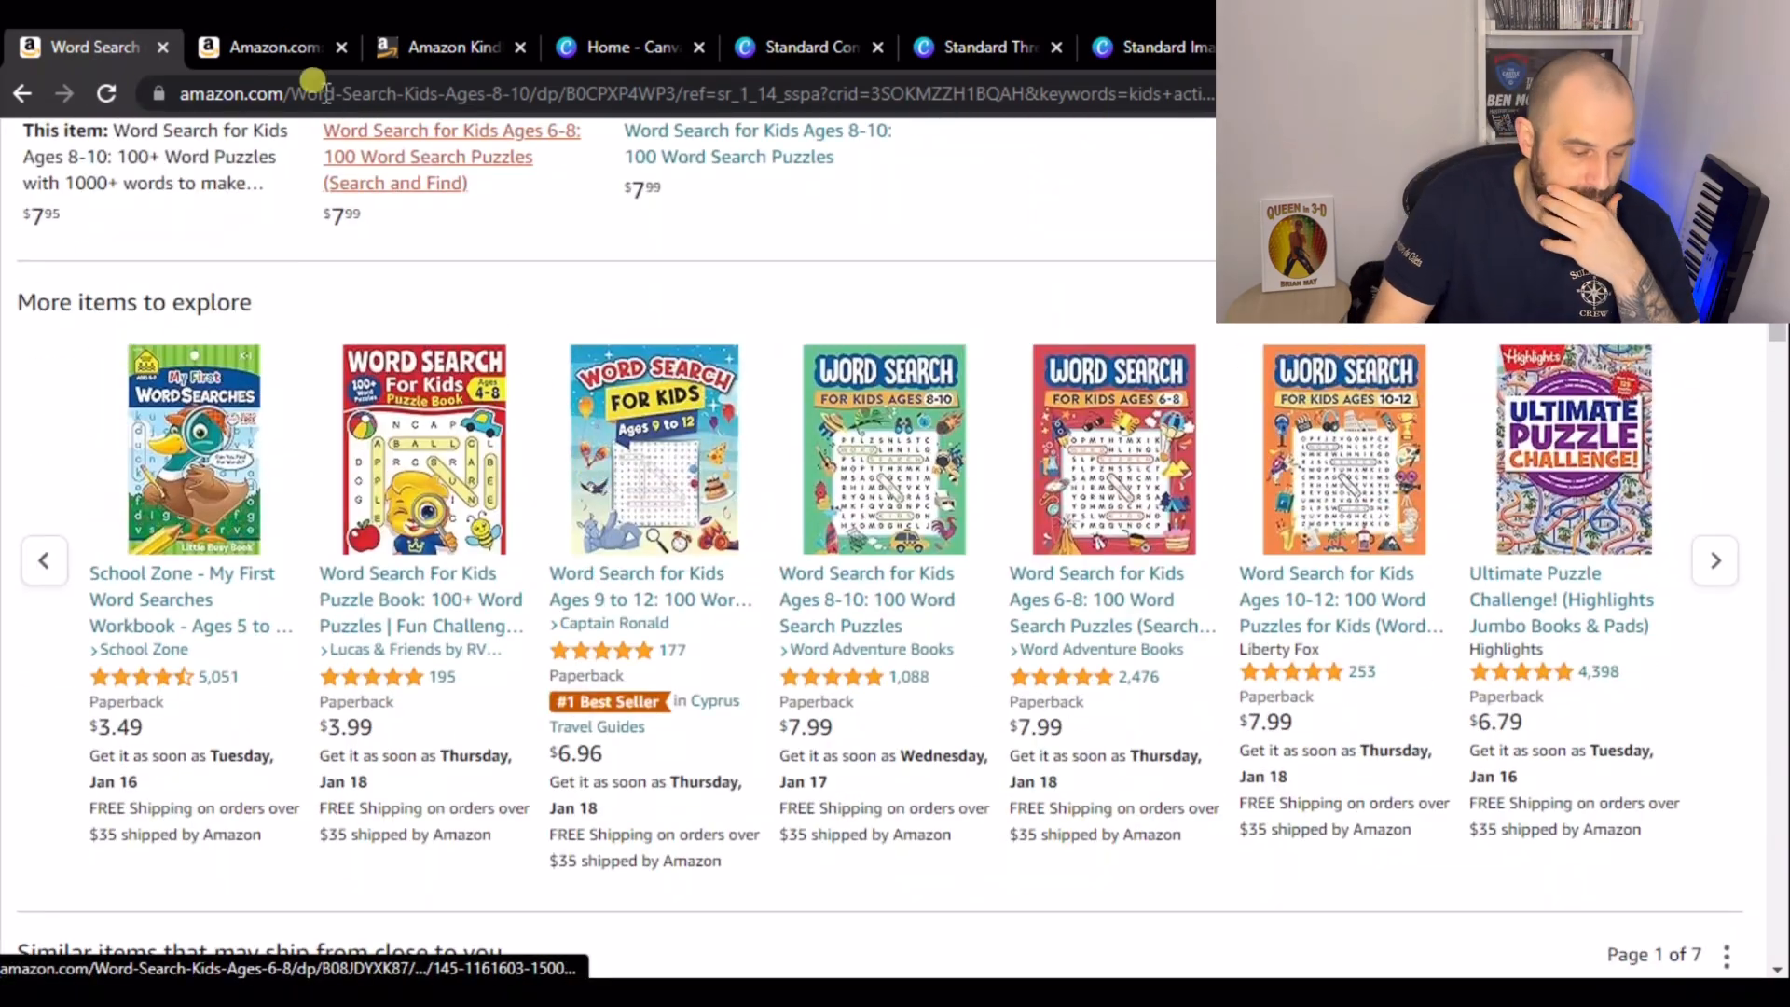
- Switch to the activity book's product page and examine its description and From the Publisher images
{"action": "left_click", "coordinate": [252, 48]}
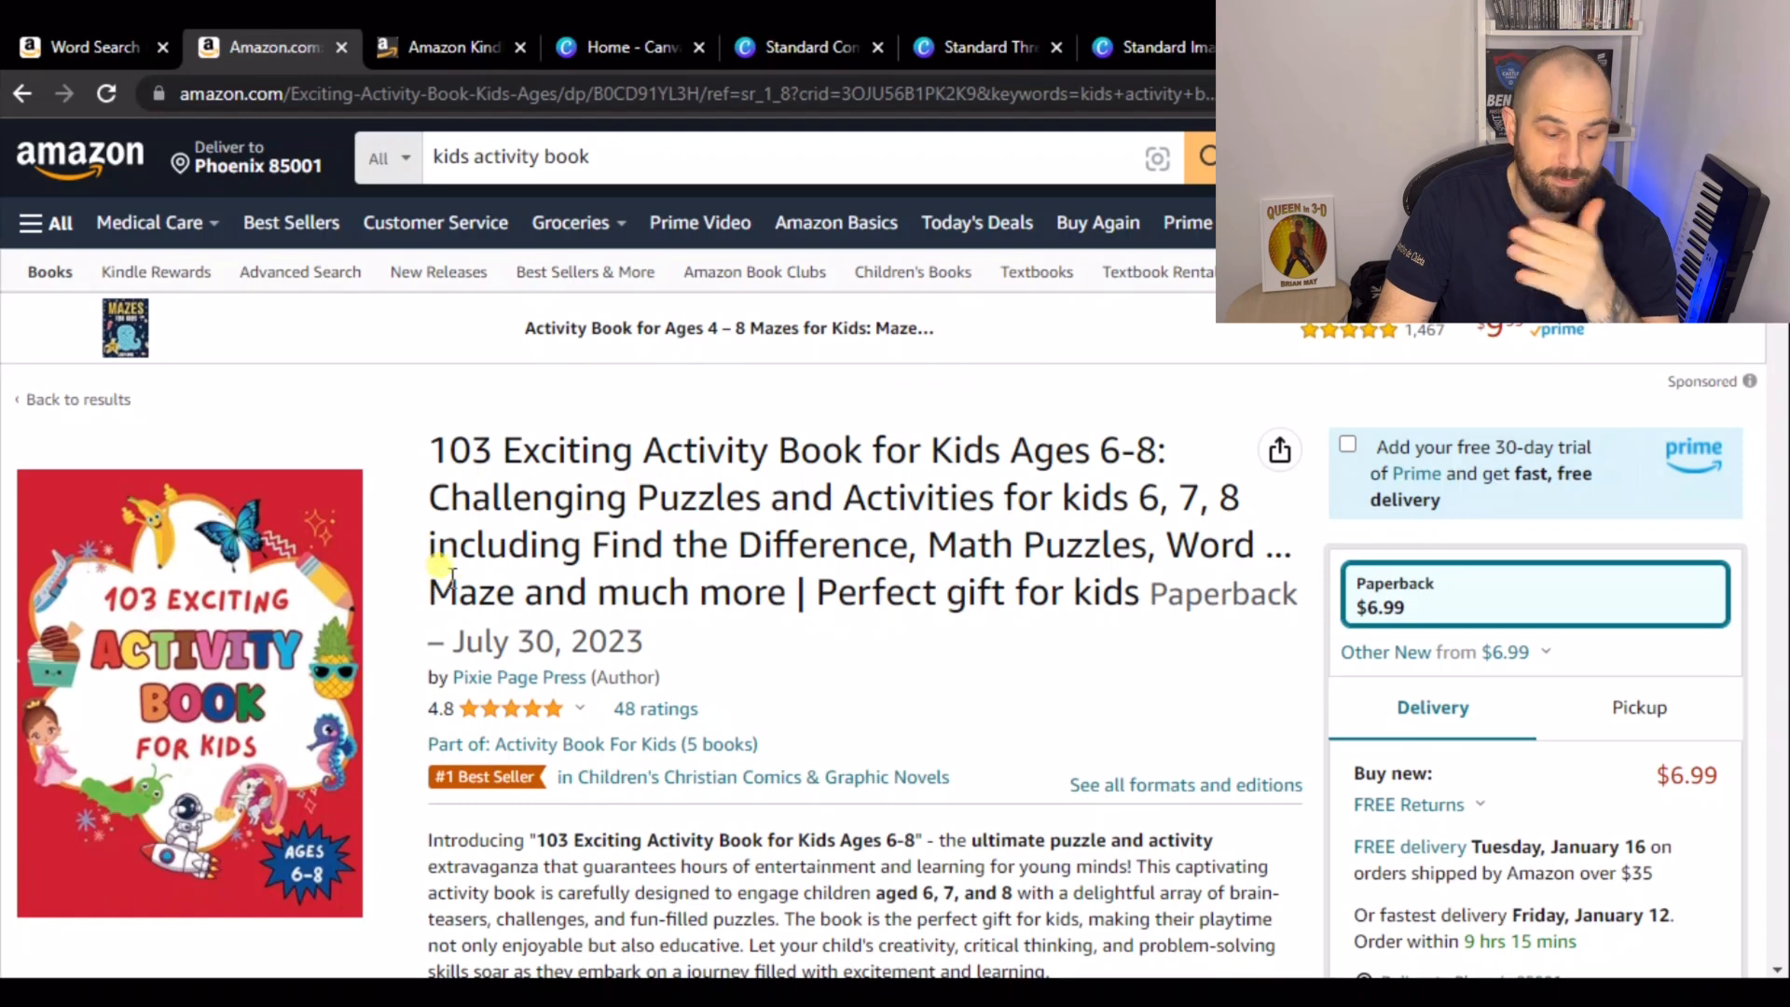
{"action": "scroll", "coordinate": [447, 588], "scroll_direction": "down", "scroll_amount": 1}
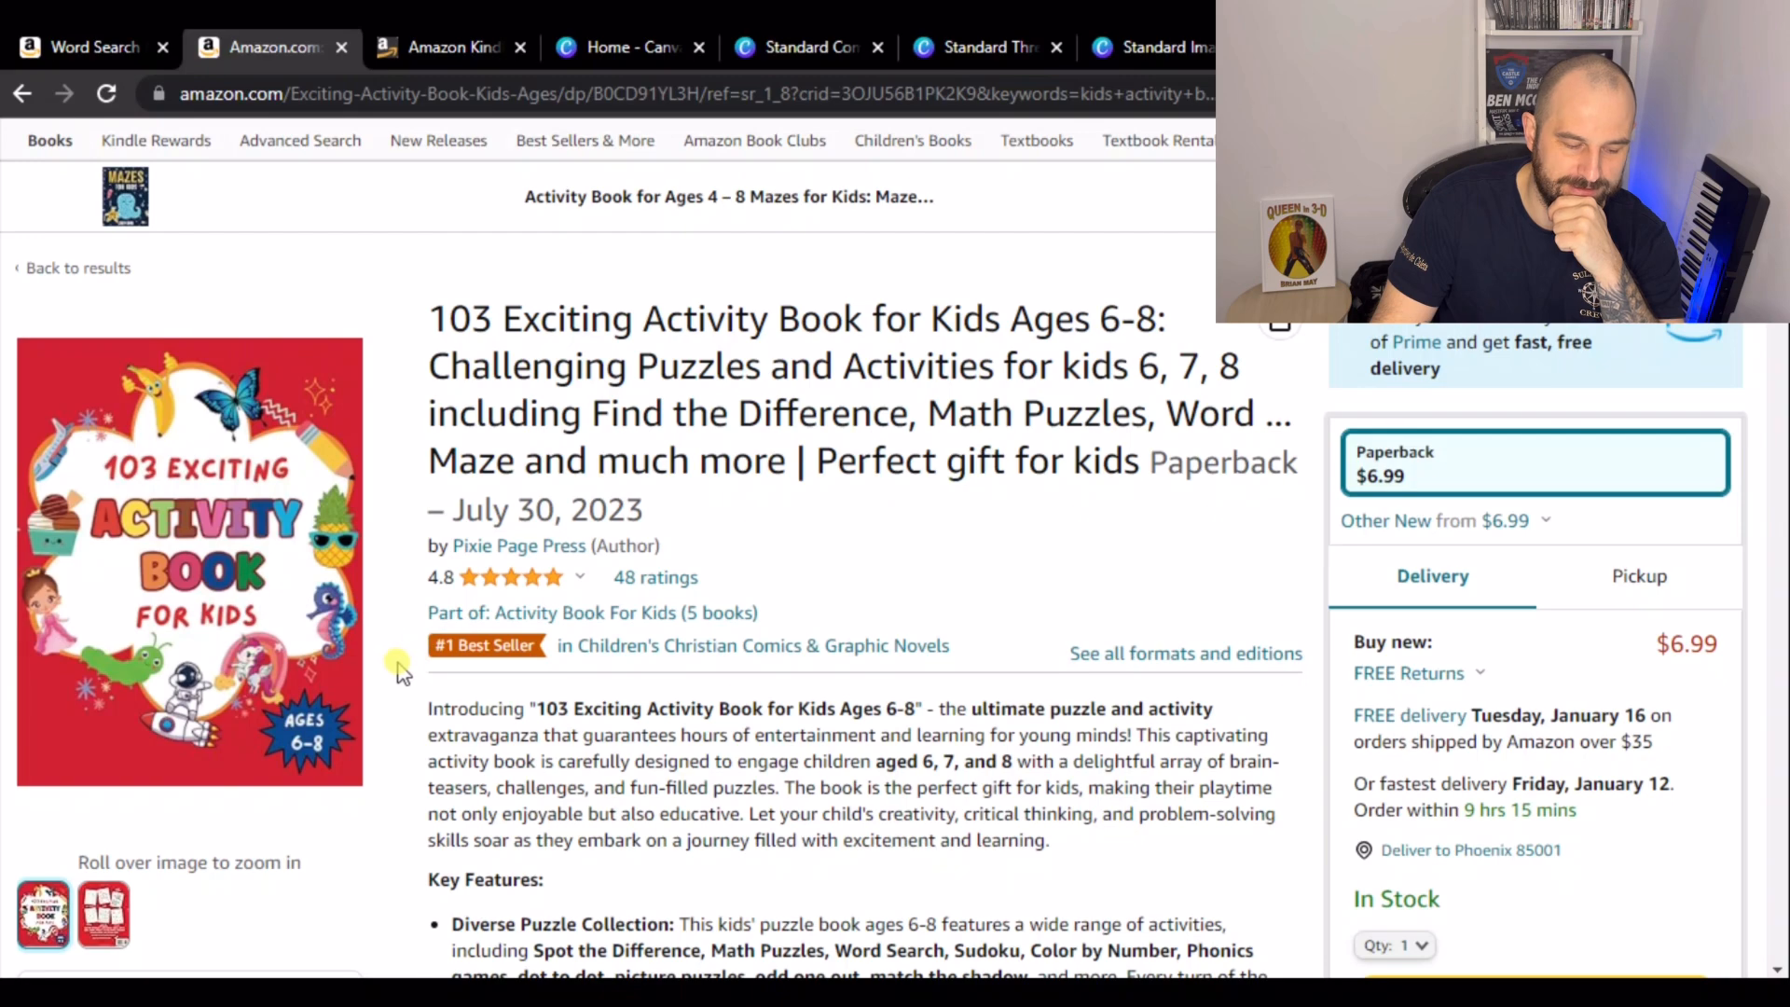
{"action": "mouse_move", "coordinate": [347, 667]}
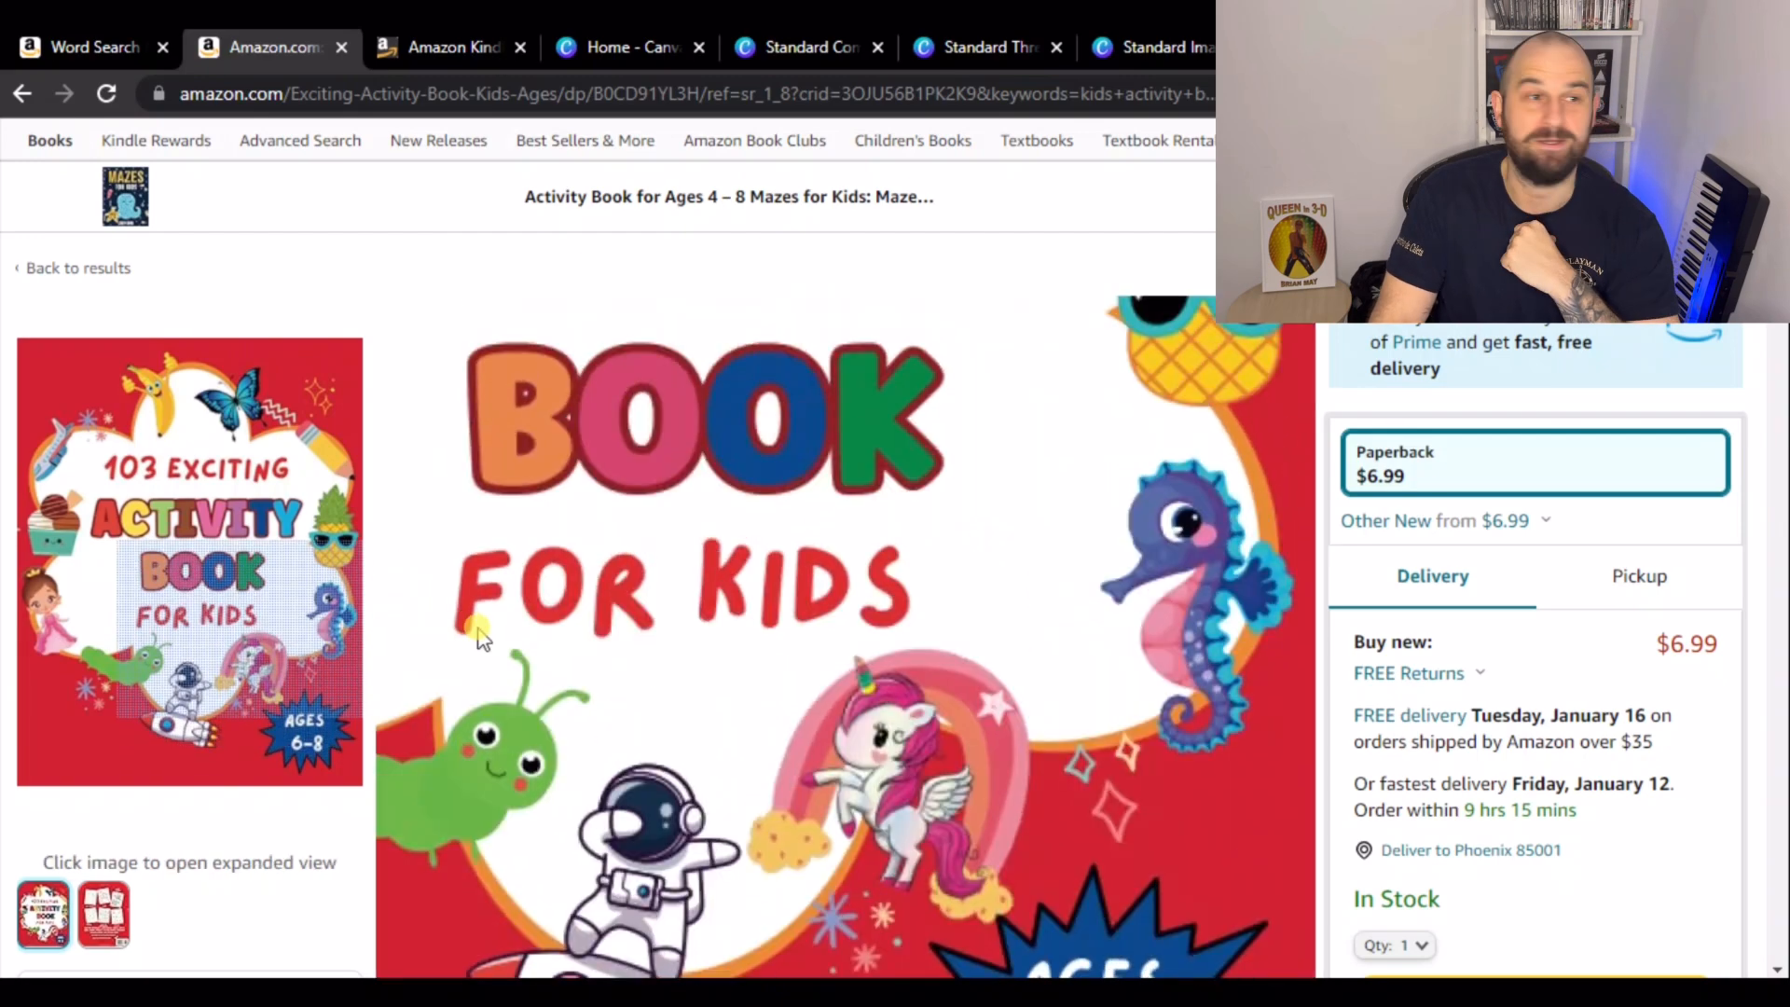
{"action": "scroll", "coordinate": [485, 308], "scroll_direction": "down", "scroll_amount": 10}
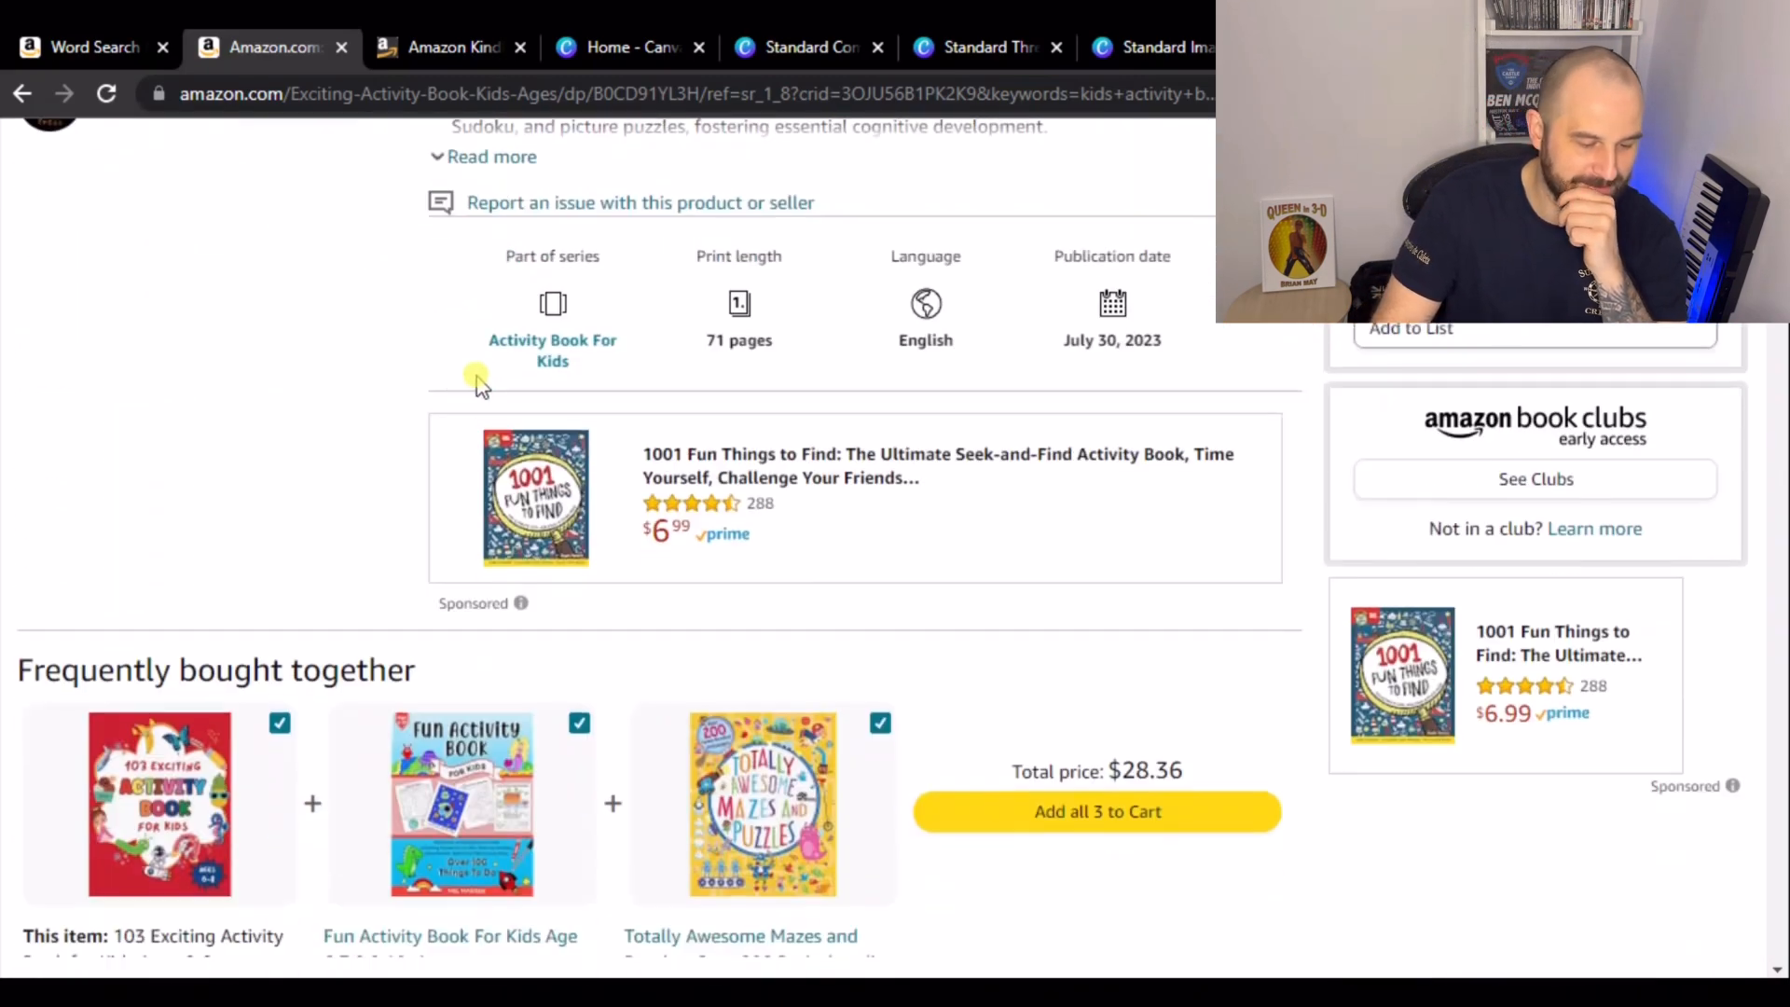
{"action": "scroll", "coordinate": [480, 363], "scroll_direction": "down", "scroll_amount": 15}
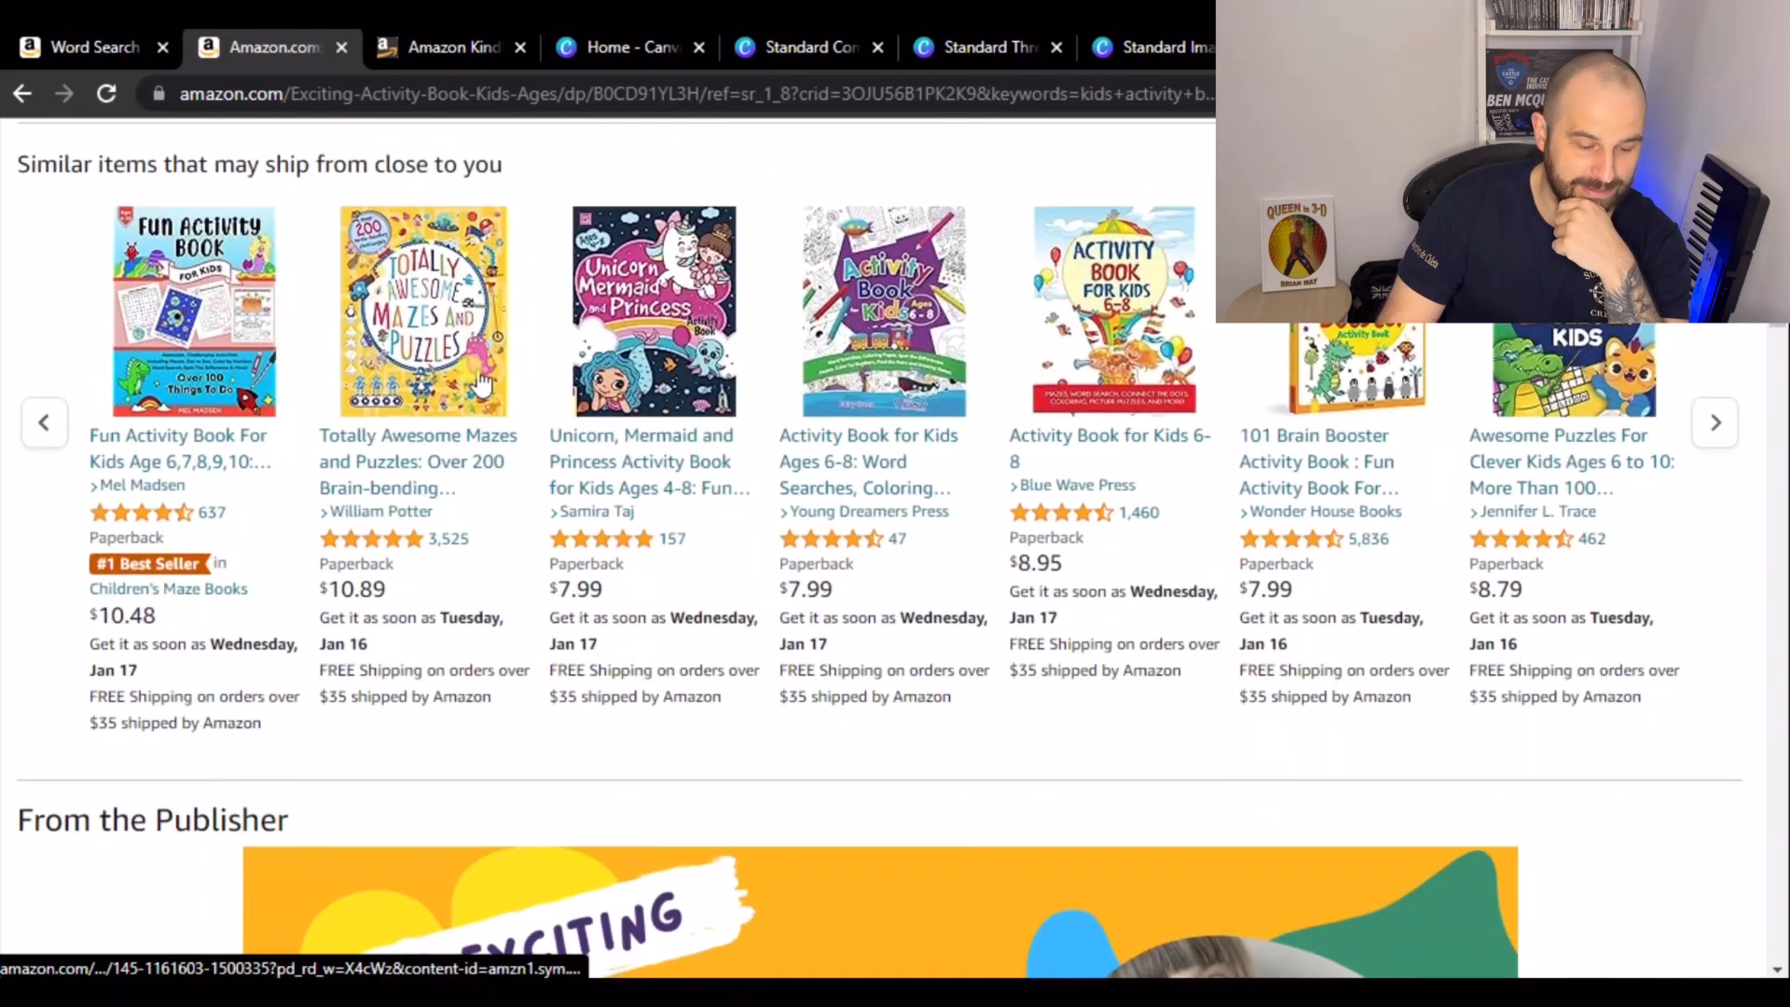
{"action": "scroll", "coordinate": [492, 375], "scroll_direction": "down", "scroll_amount": 3}
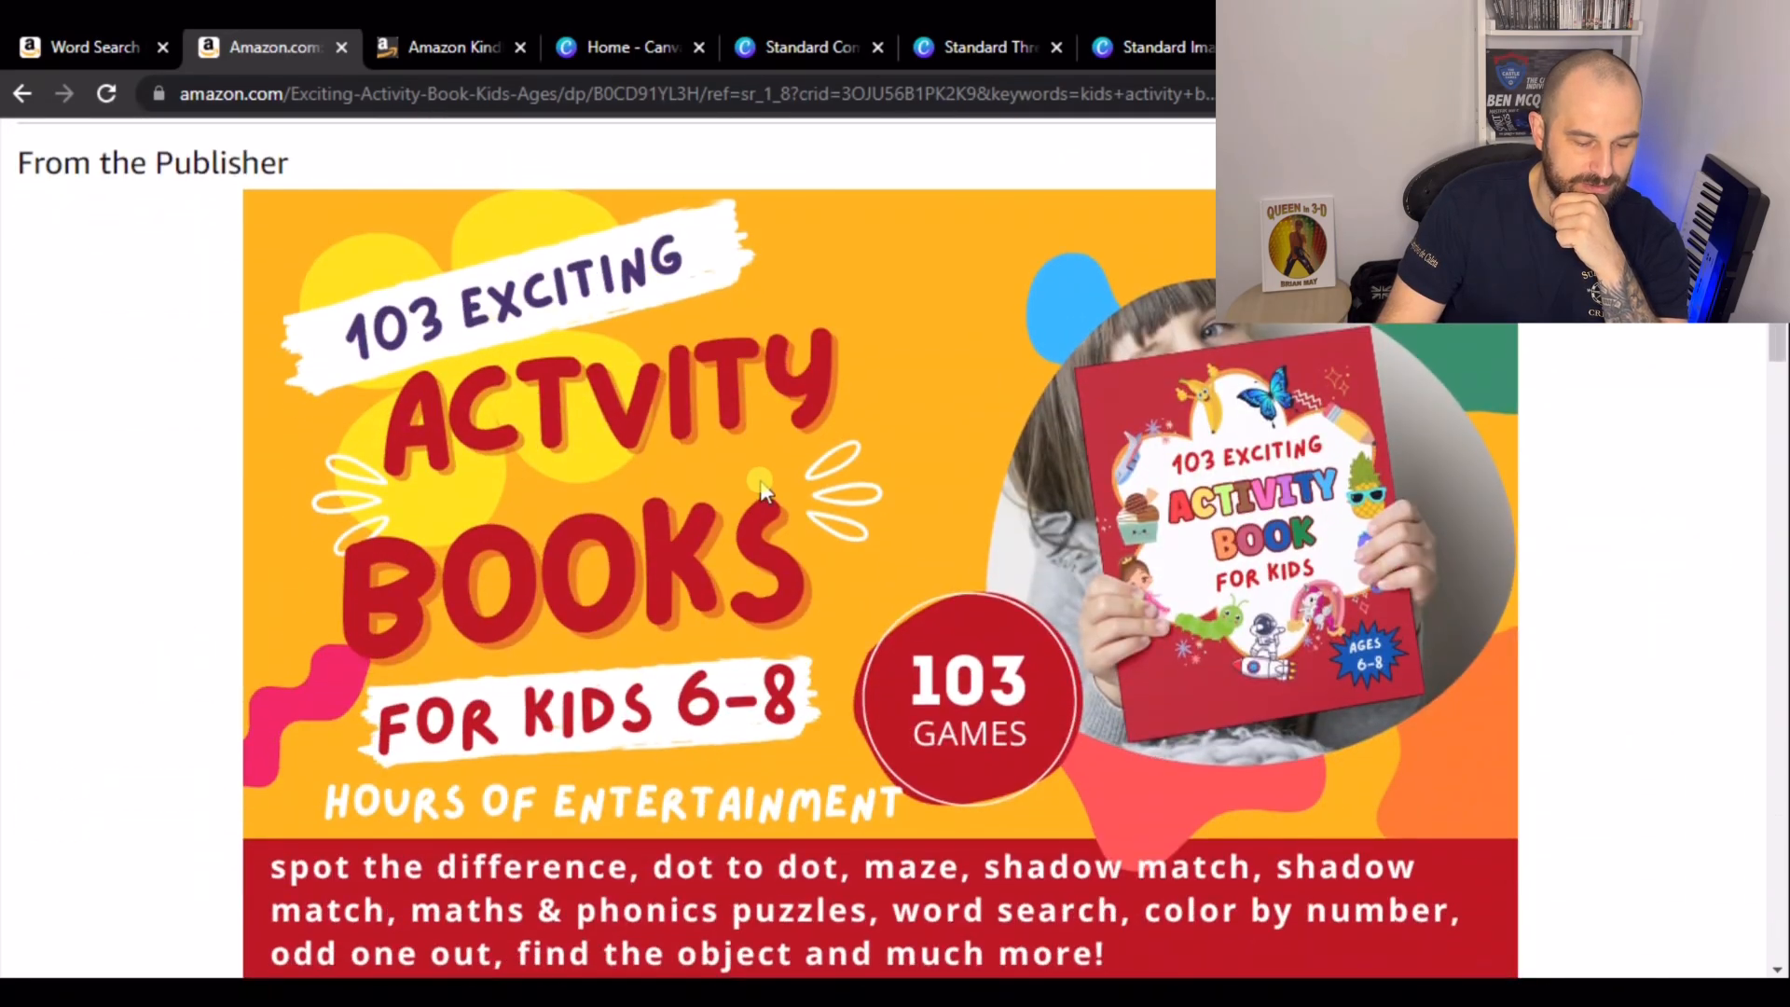
{"action": "scroll", "coordinate": [704, 540], "scroll_direction": "down", "scroll_amount": 2}
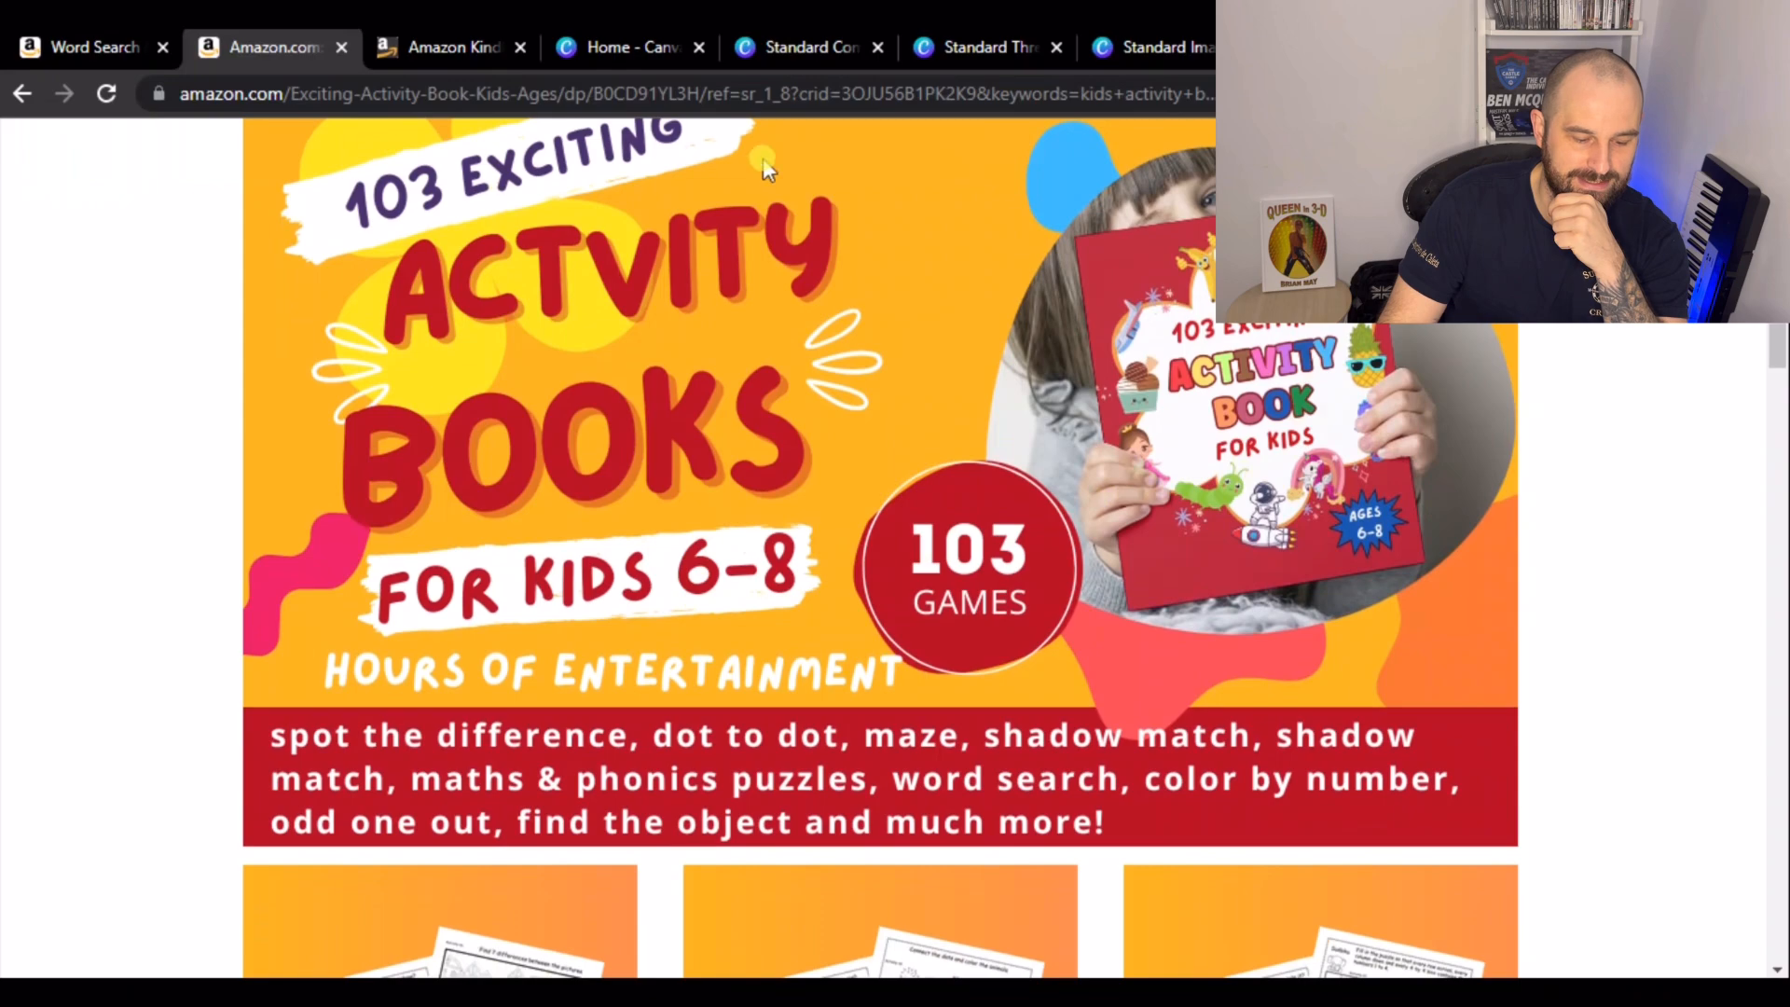
{"action": "scroll", "coordinate": [460, 331], "scroll_direction": "down", "scroll_amount": 3}
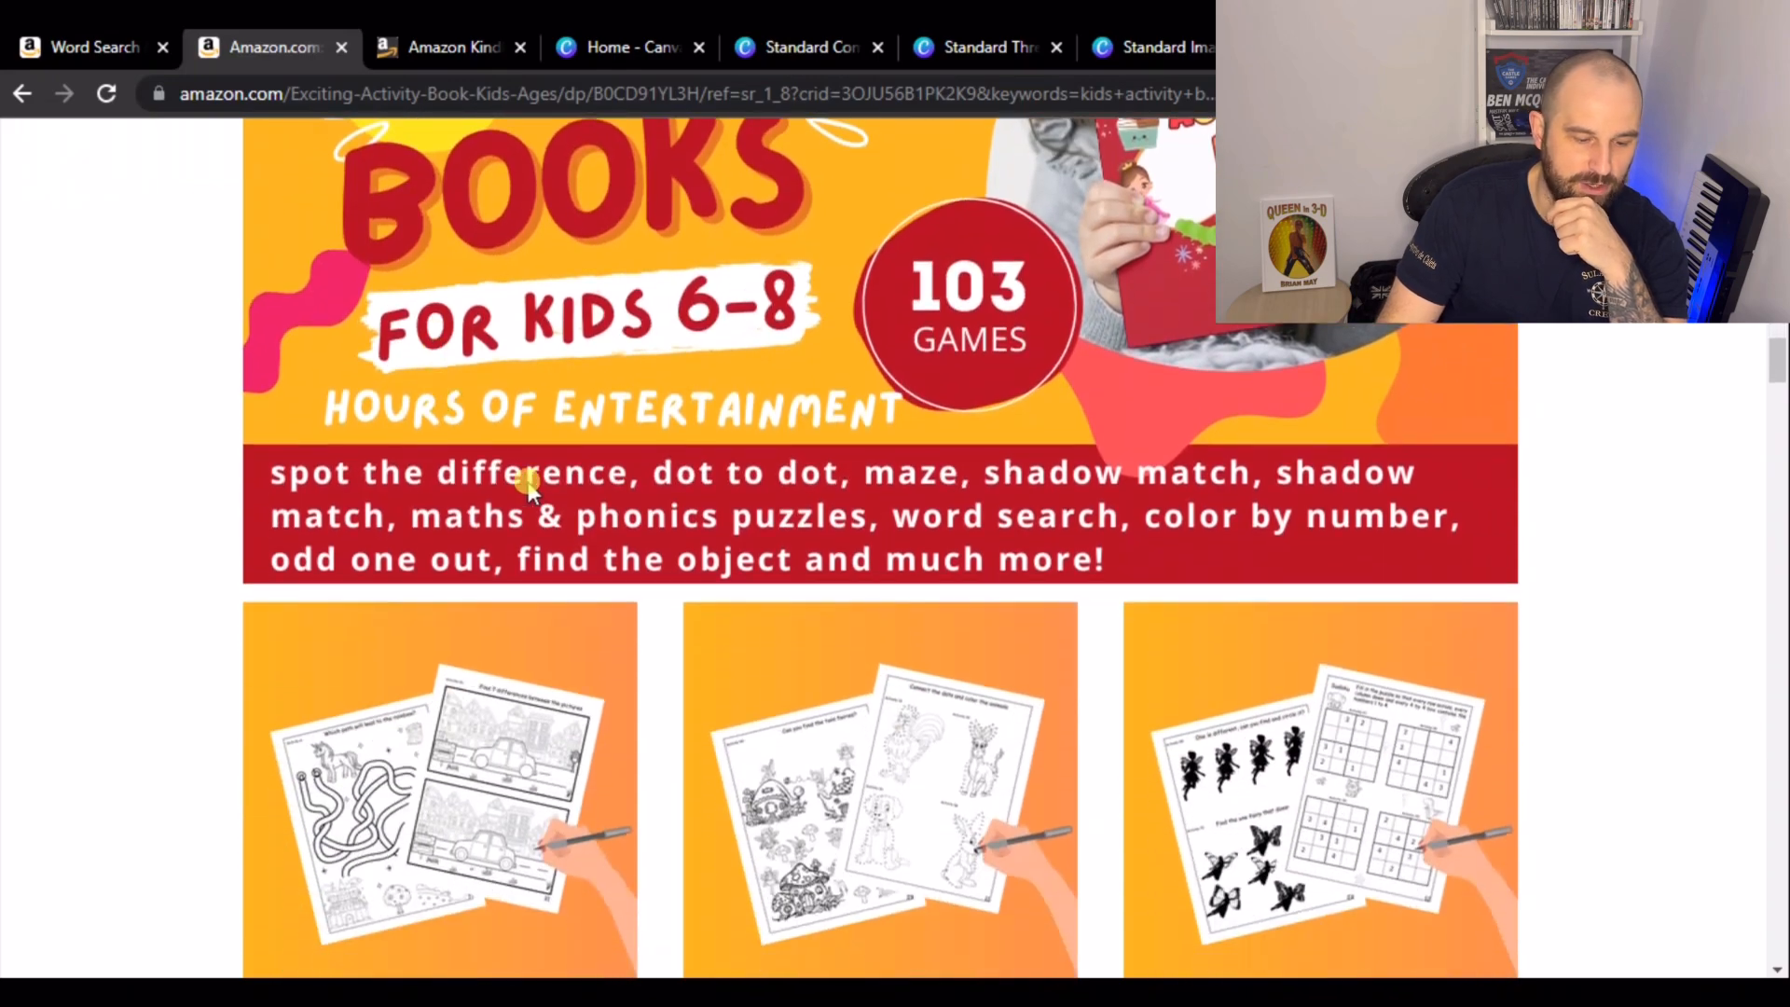
{"action": "scroll", "coordinate": [504, 392], "scroll_direction": "down", "scroll_amount": 3}
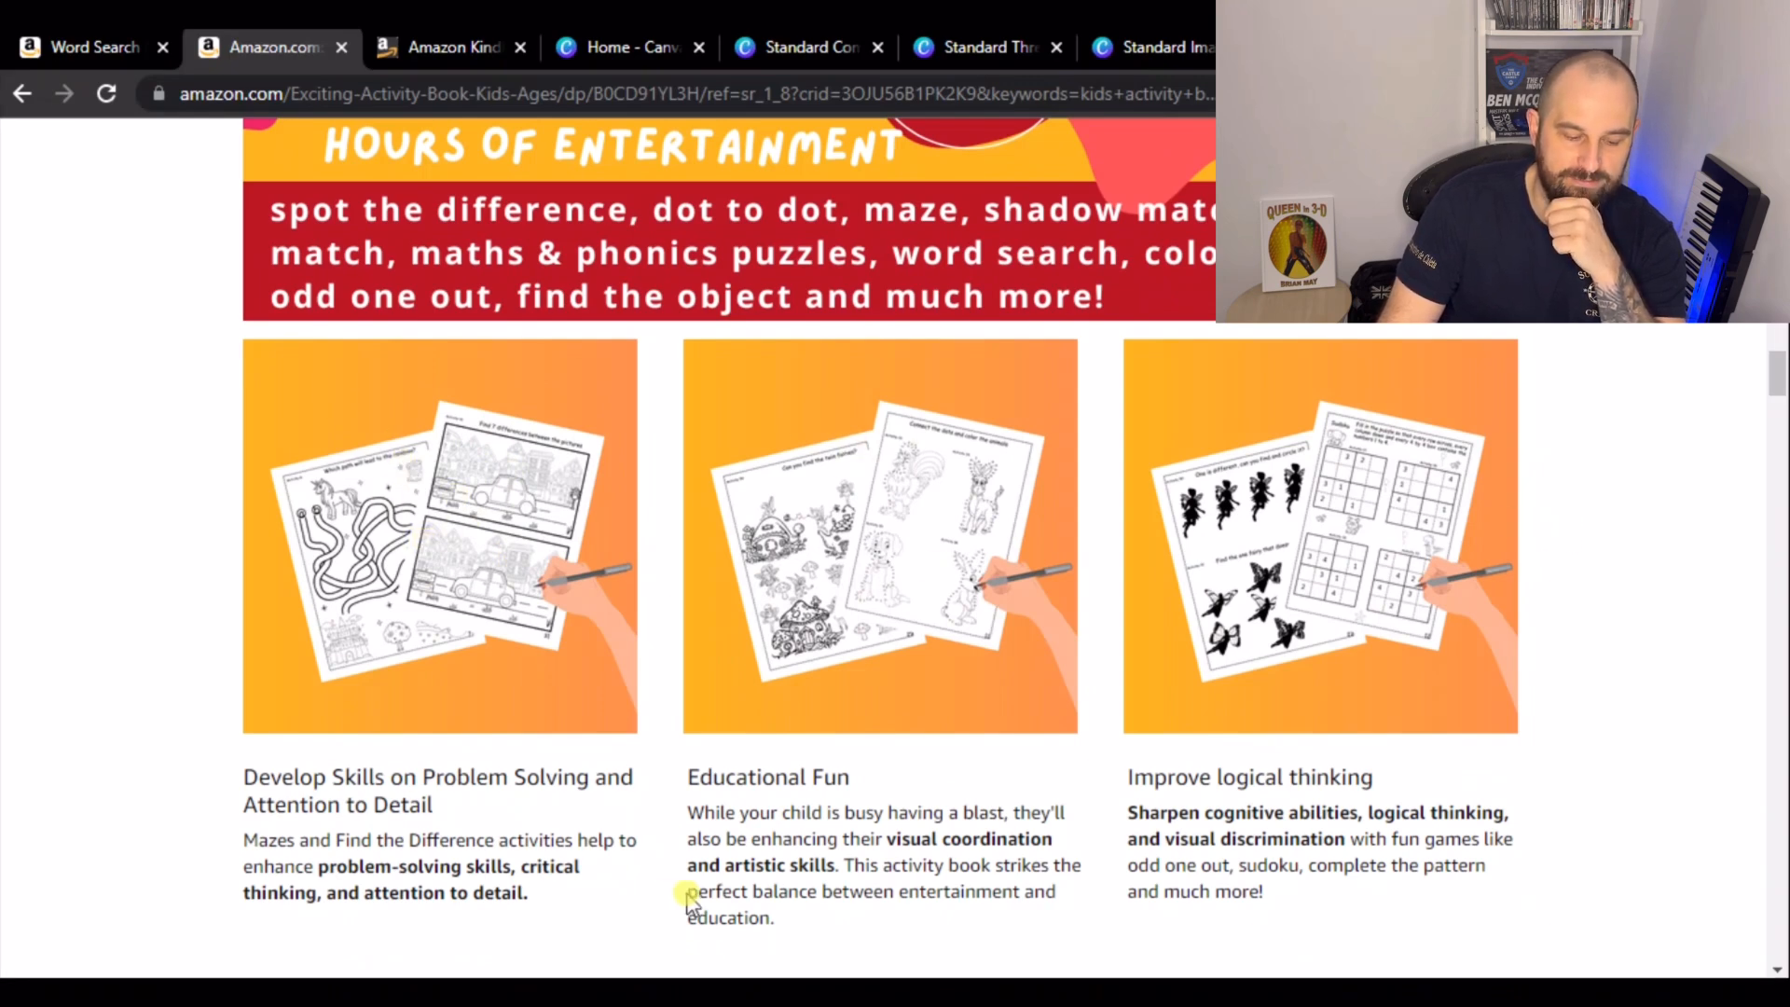
{"action": "scroll", "coordinate": [622, 474], "scroll_direction": "down", "scroll_amount": 6}
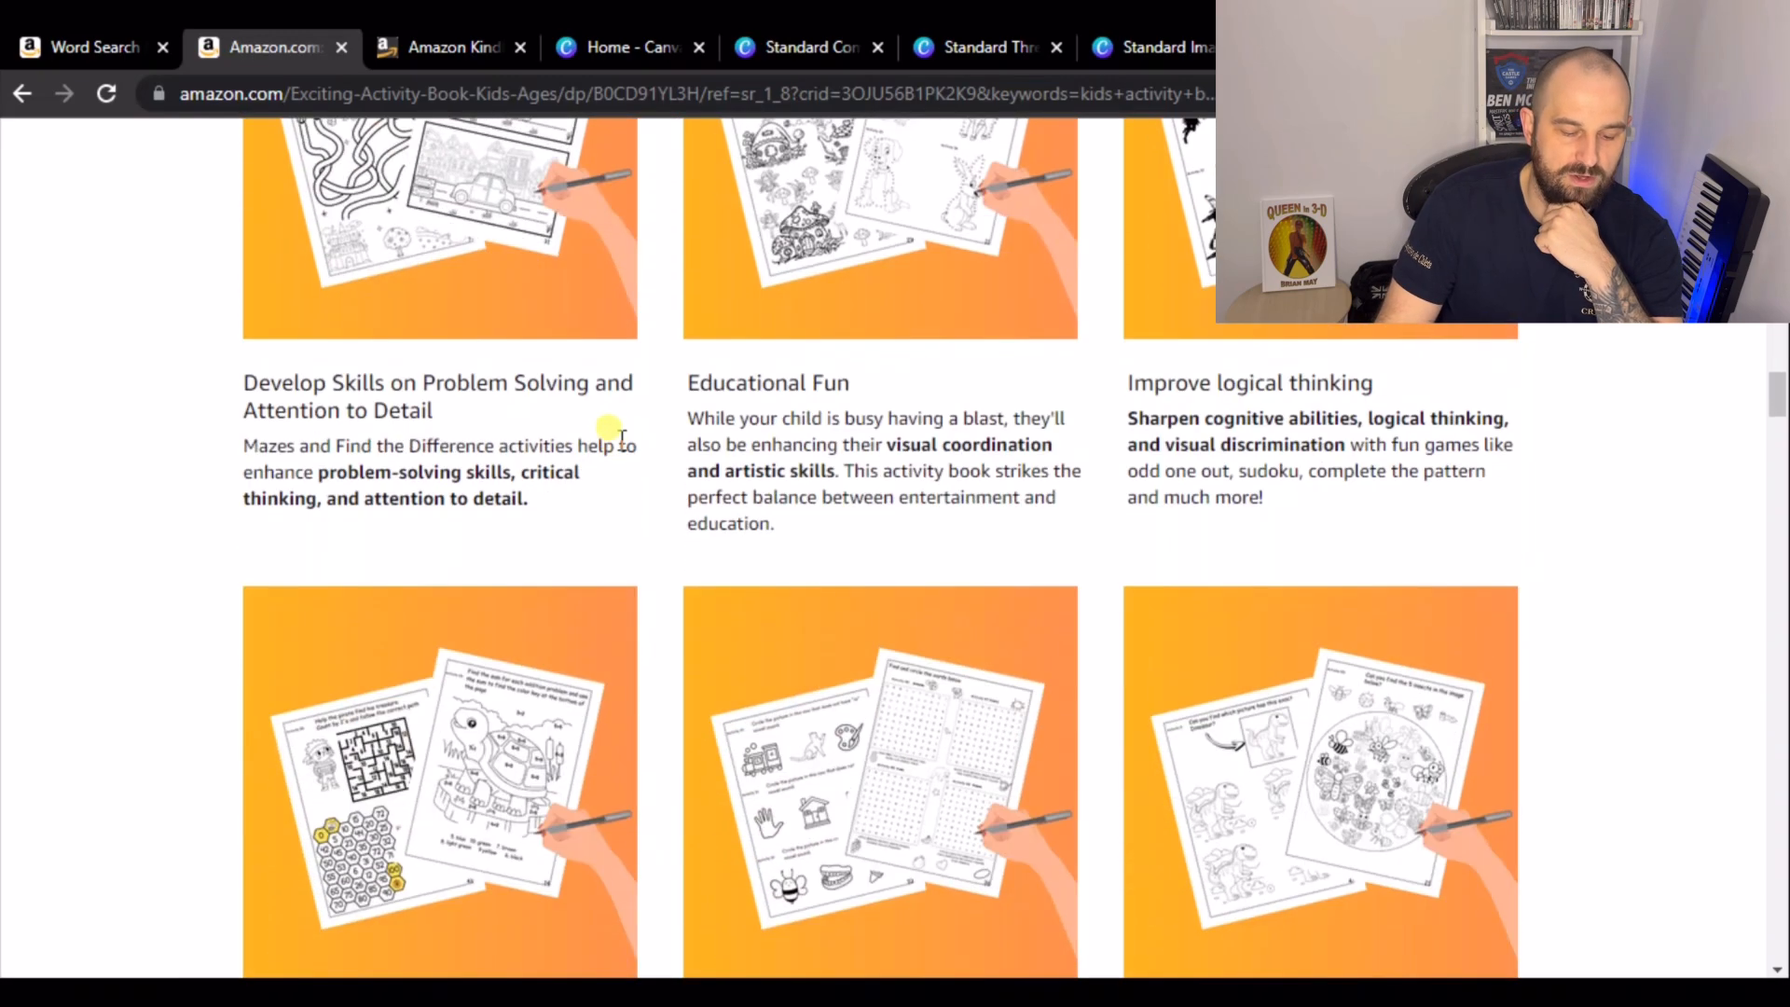
{"action": "scroll", "coordinate": [633, 406], "scroll_direction": "down", "scroll_amount": 3}
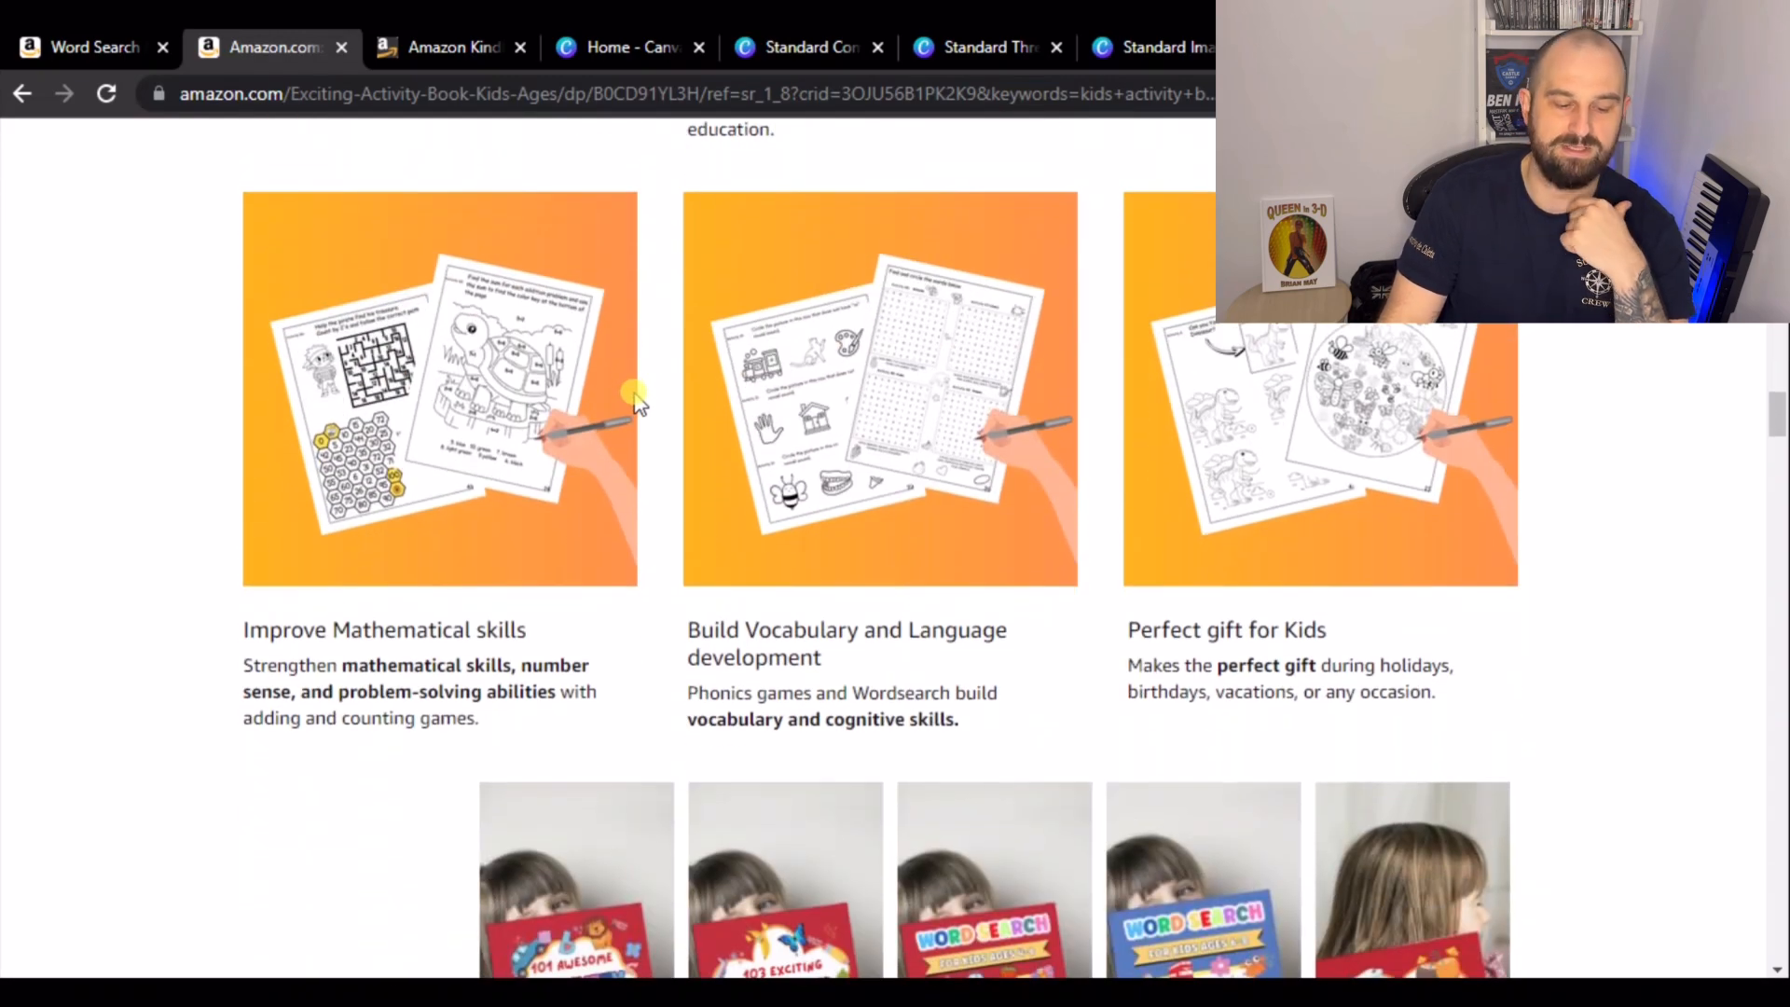
{"action": "scroll", "coordinate": [635, 400], "scroll_direction": "up", "scroll_amount": 20}
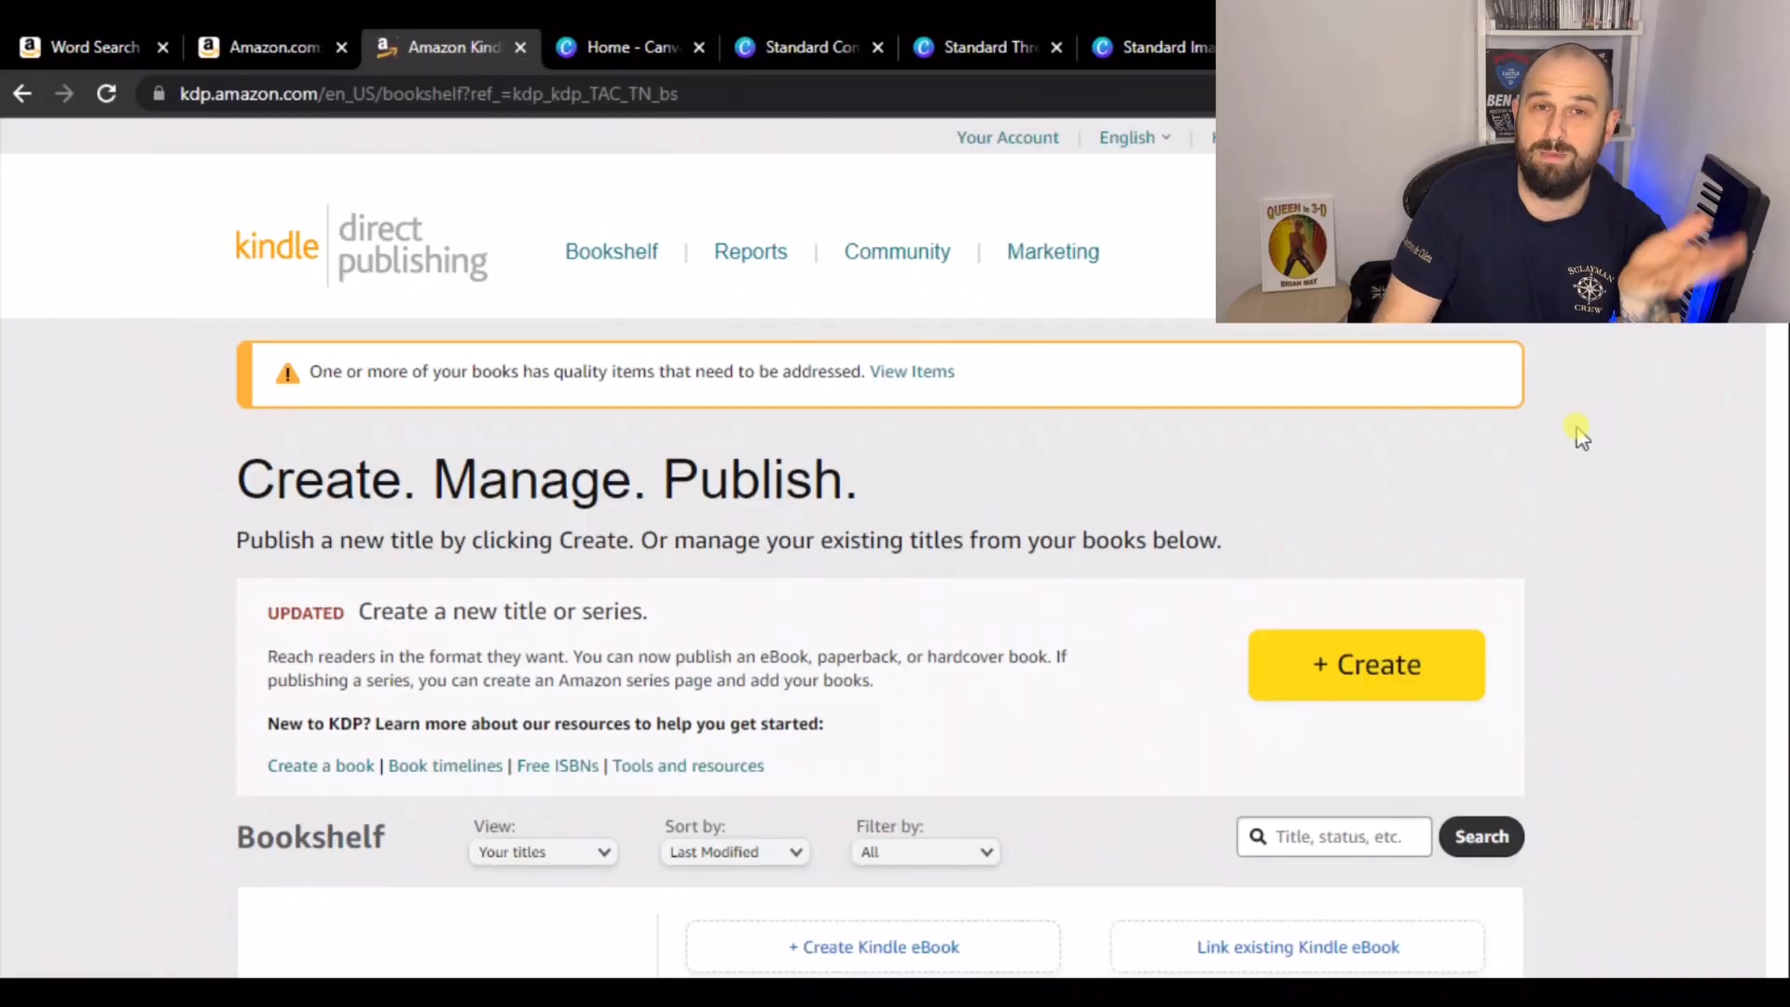
- Open Promote and Advertise for the World's Shittest Notebook paperback on the bookshelf
{"action": "scroll", "coordinate": [1572, 424], "scroll_direction": "down", "scroll_amount": 3}
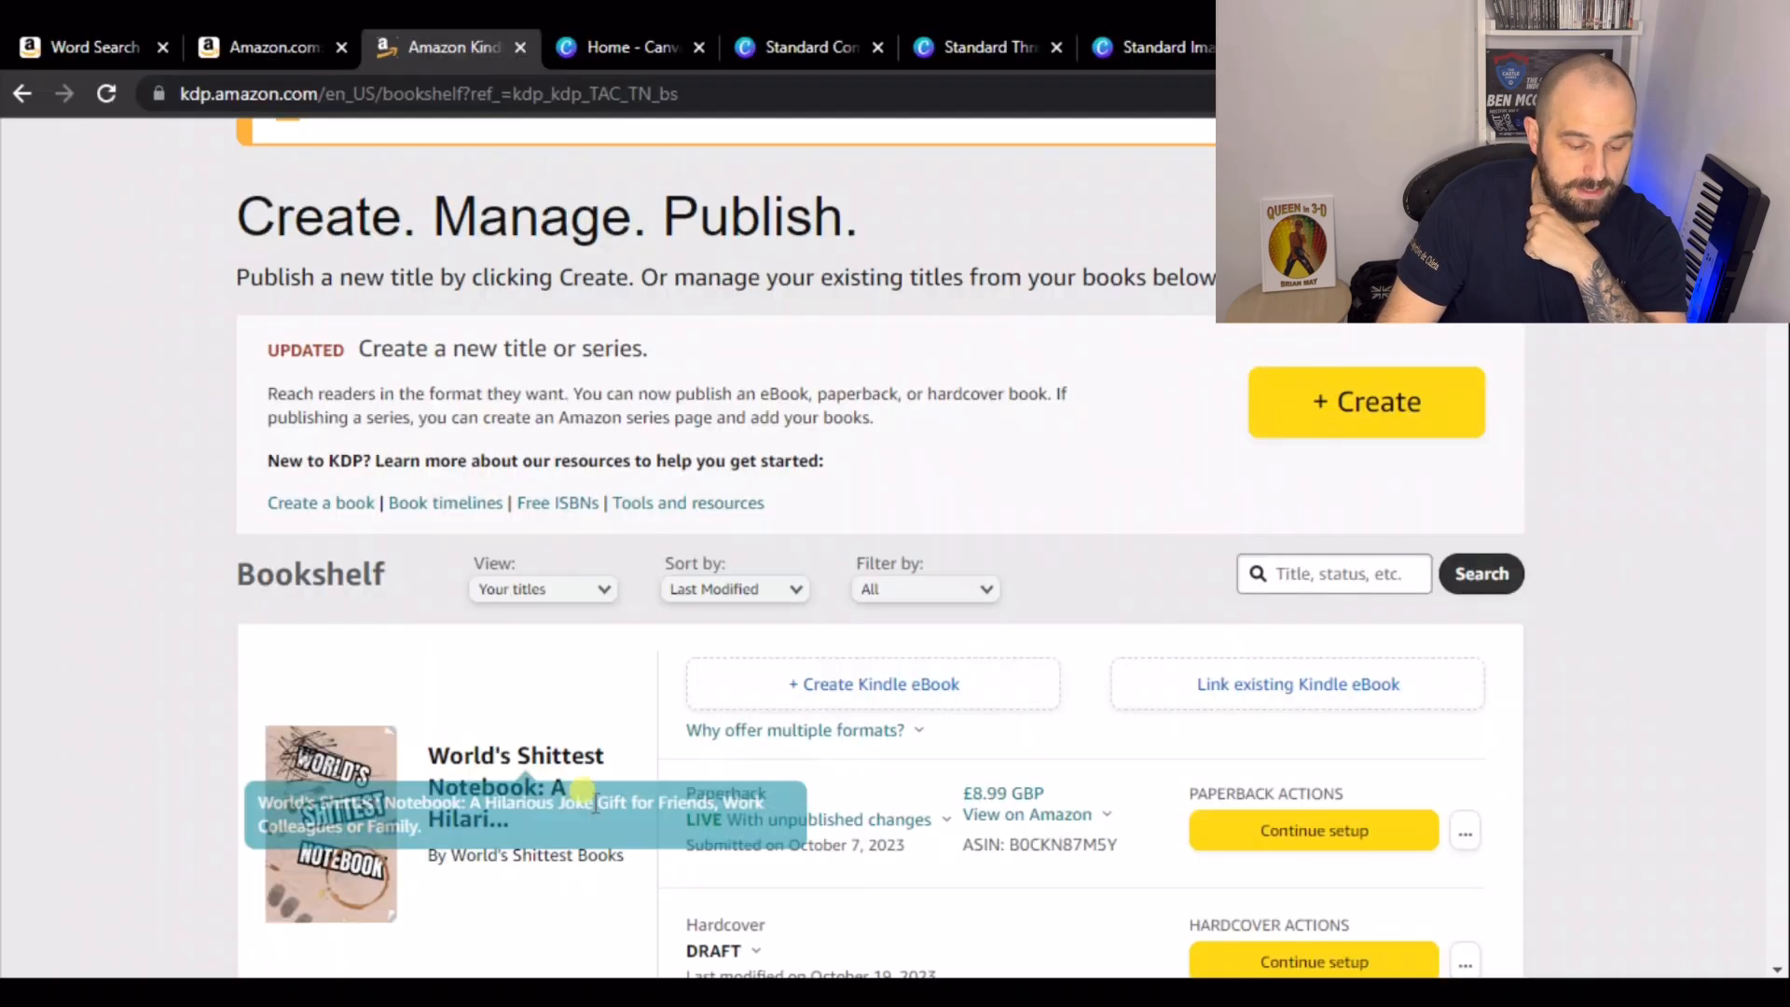
{"action": "left_click", "coordinate": [1468, 834]}
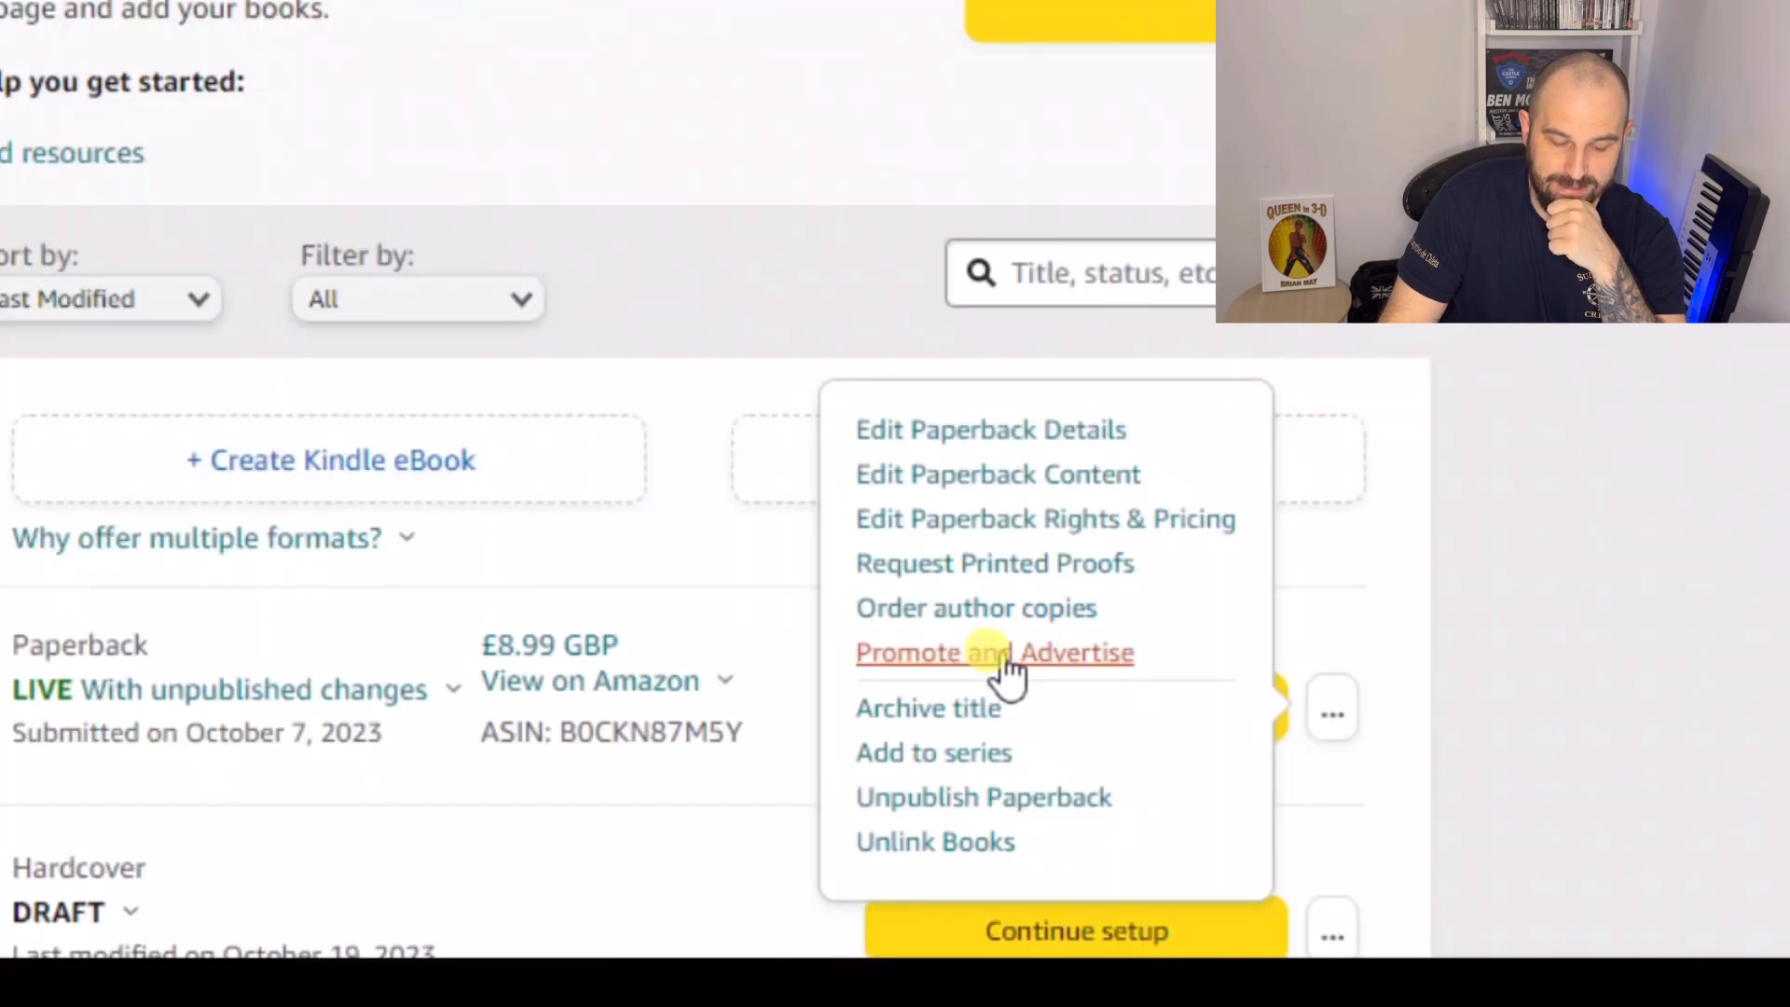
{"action": "left_click", "coordinate": [1004, 655]}
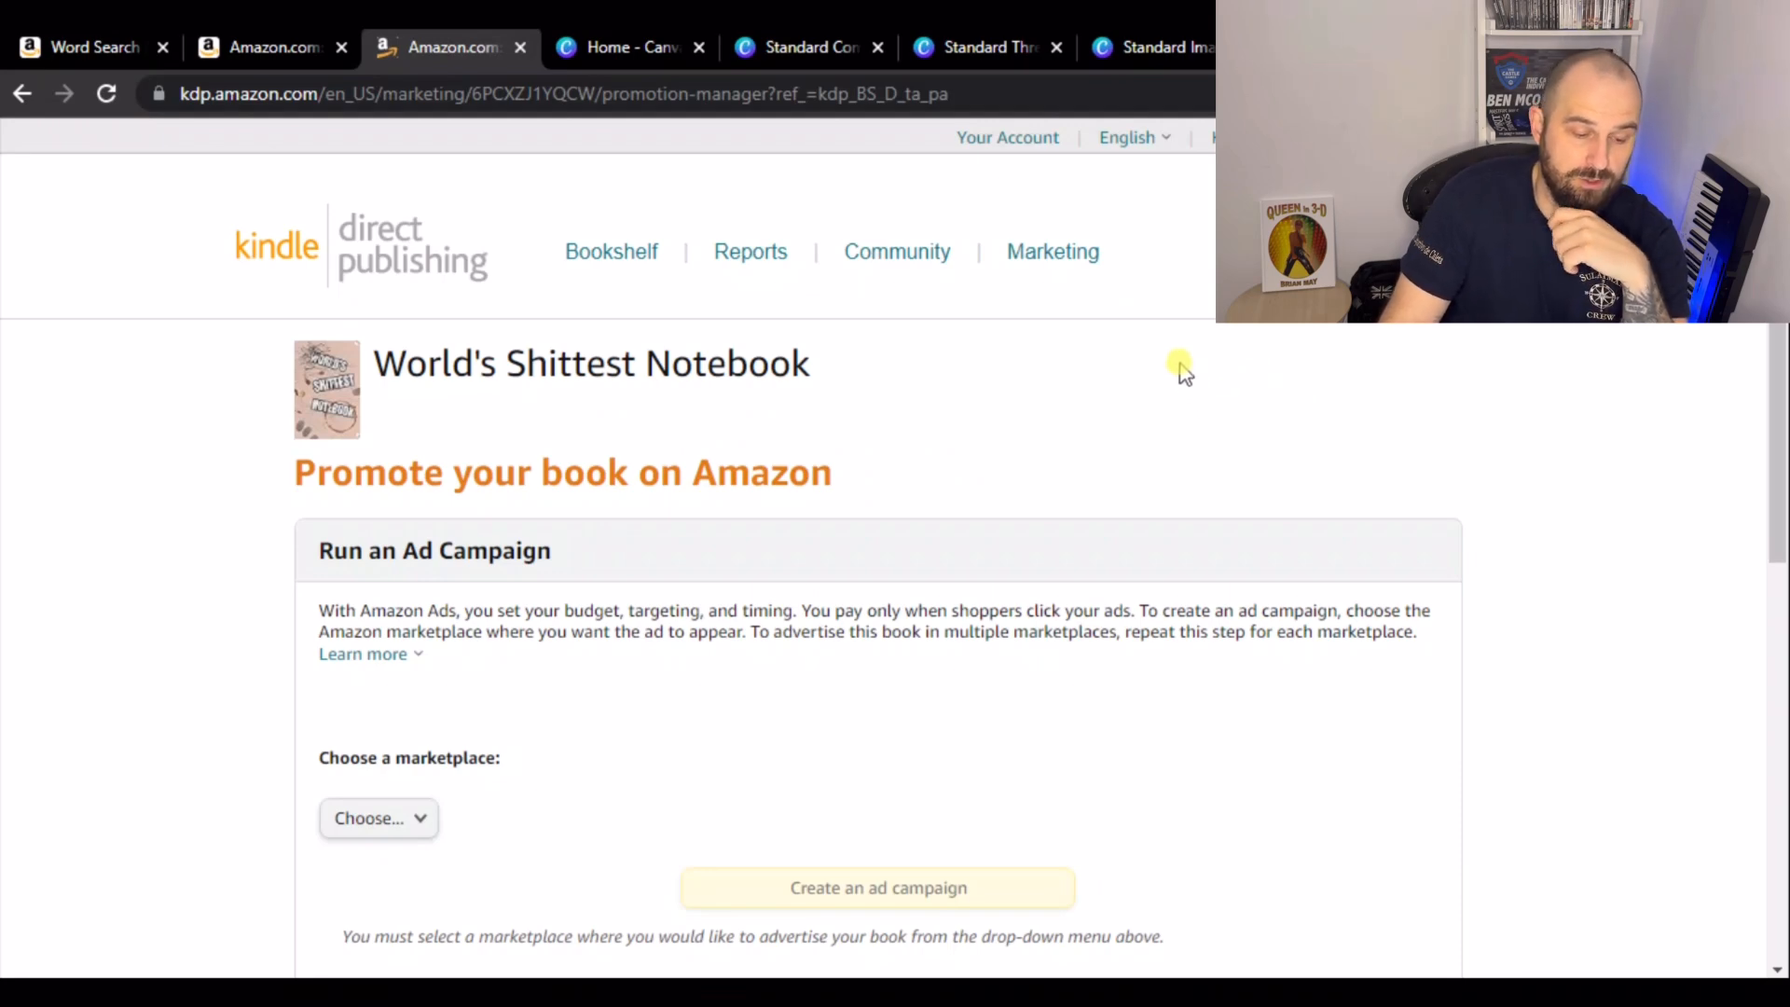
- Choose Amazon.com as the A+ Content marketplace, open the A+ Content Manager and start creating A+ content
{"action": "scroll", "coordinate": [1182, 373], "scroll_direction": "down", "scroll_amount": 6}
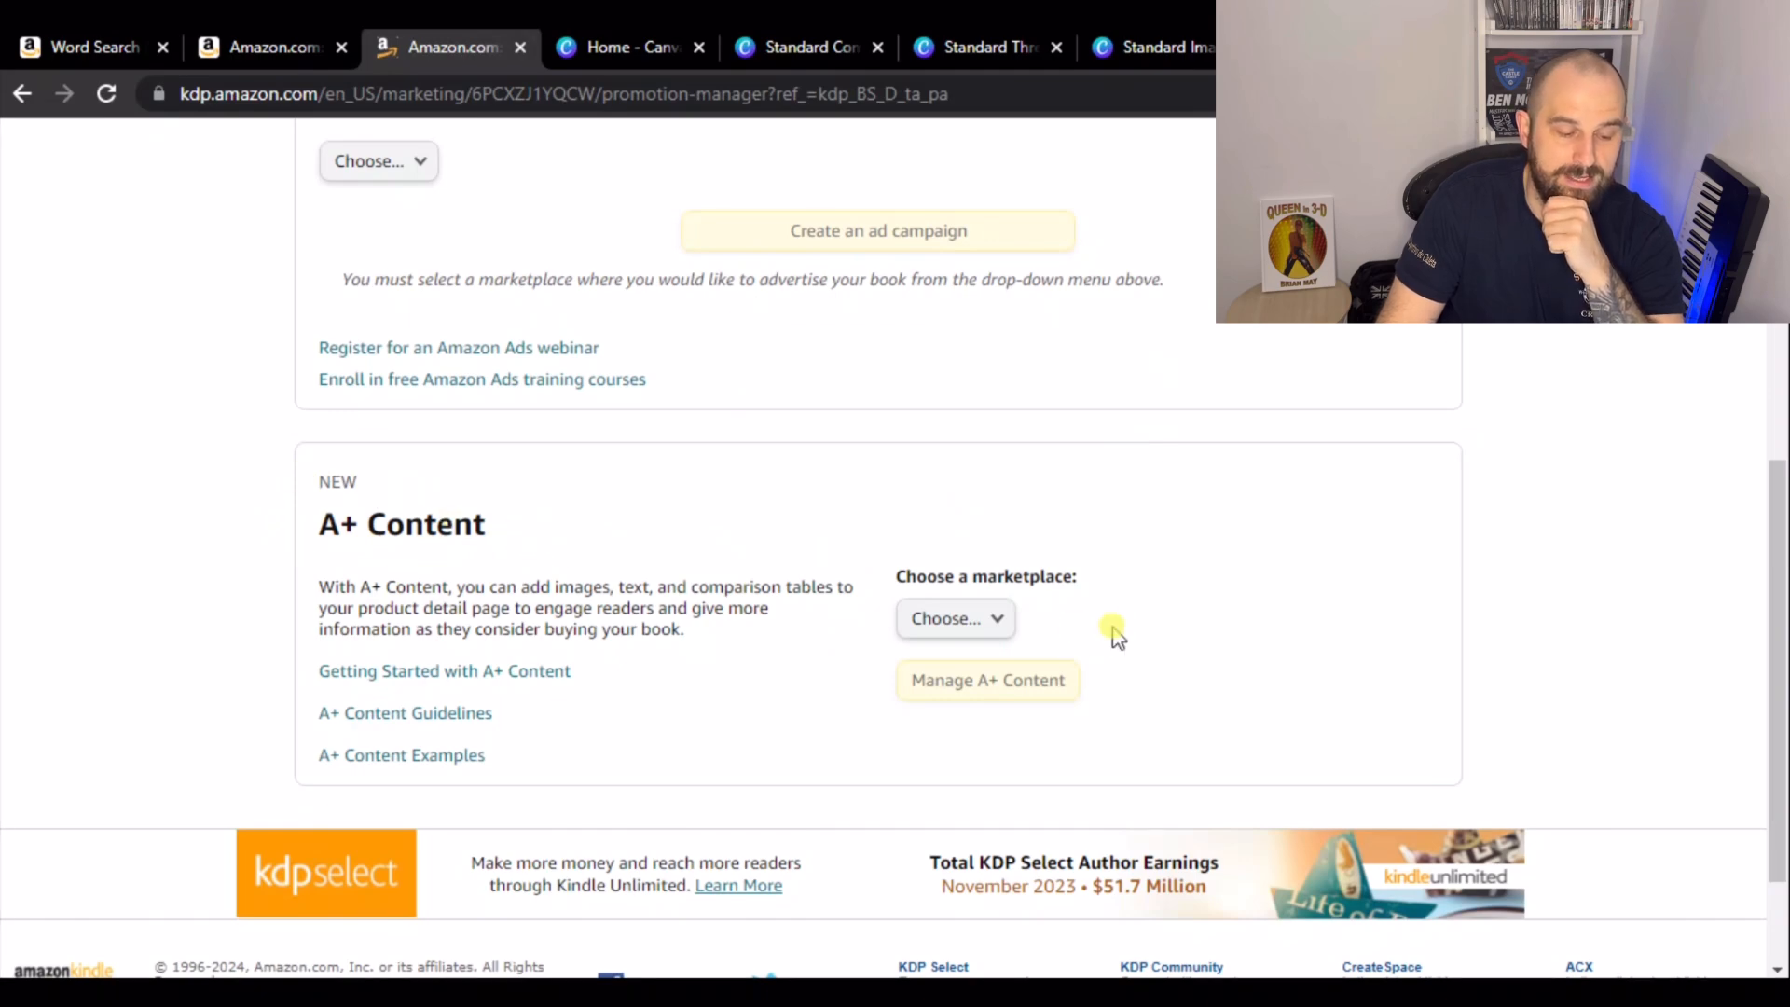
{"action": "left_click", "coordinate": [1003, 631]}
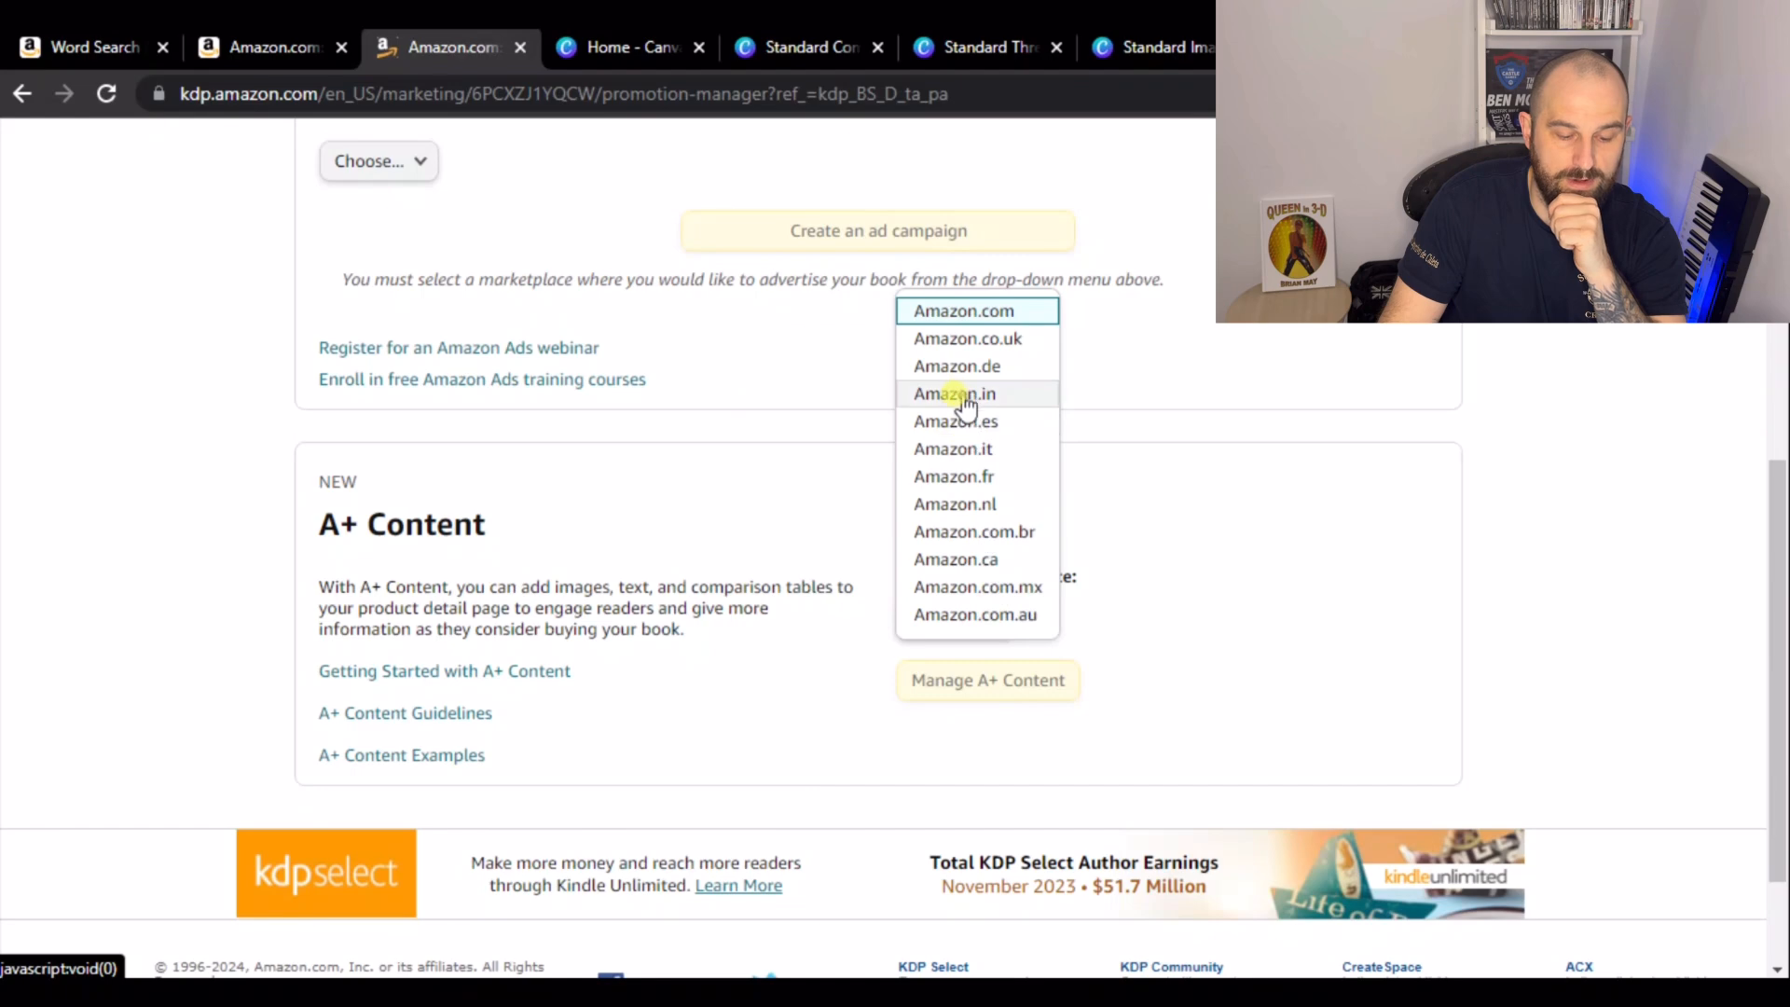
{"action": "left_click", "coordinate": [960, 317]}
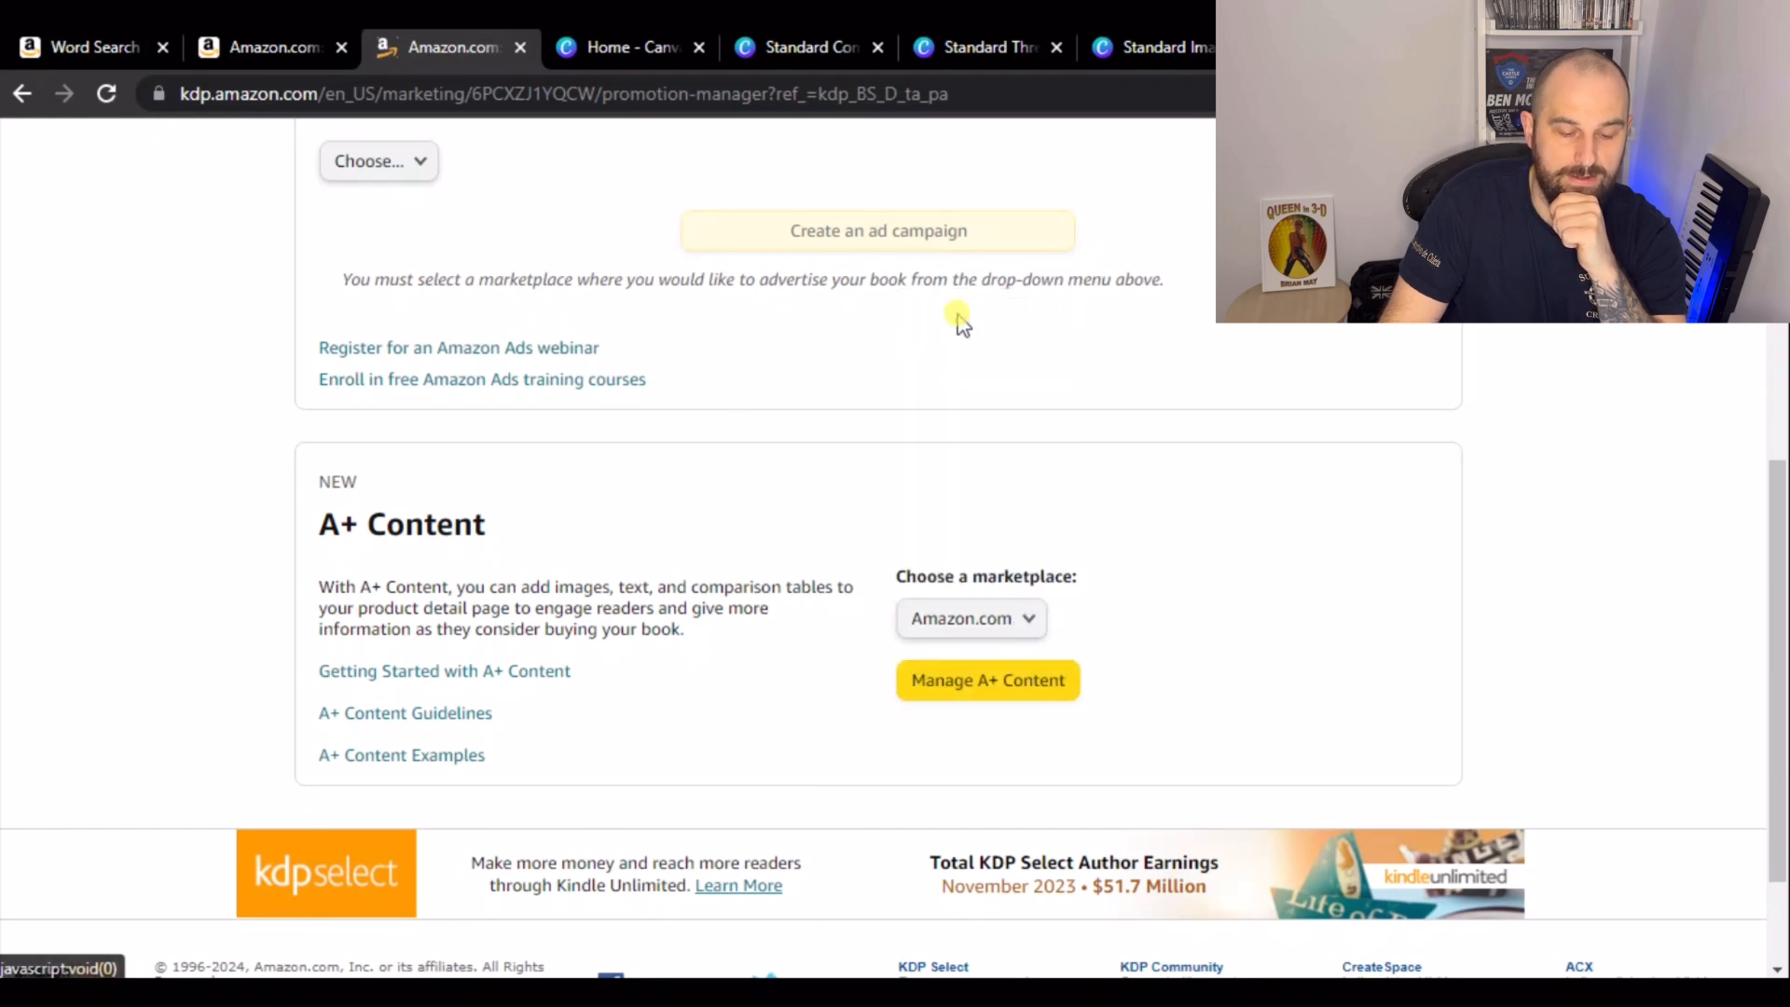
{"action": "left_click", "coordinate": [991, 693]}
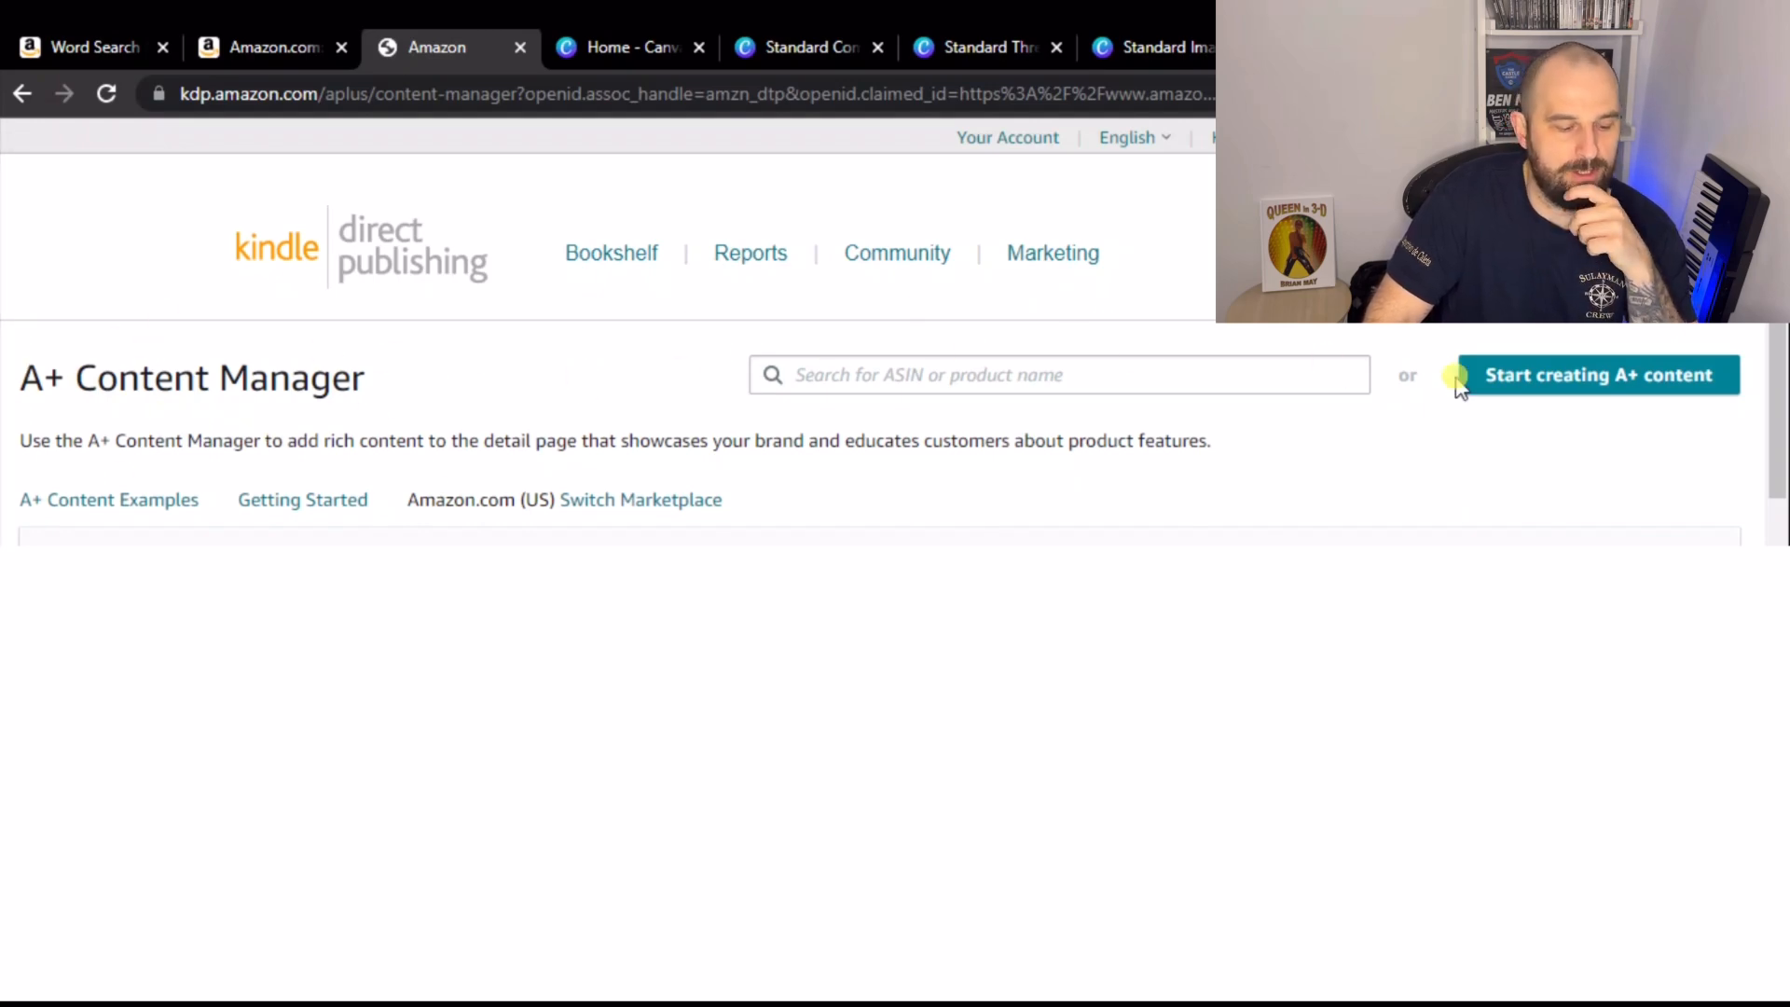
{"action": "left_click", "coordinate": [1581, 383]}
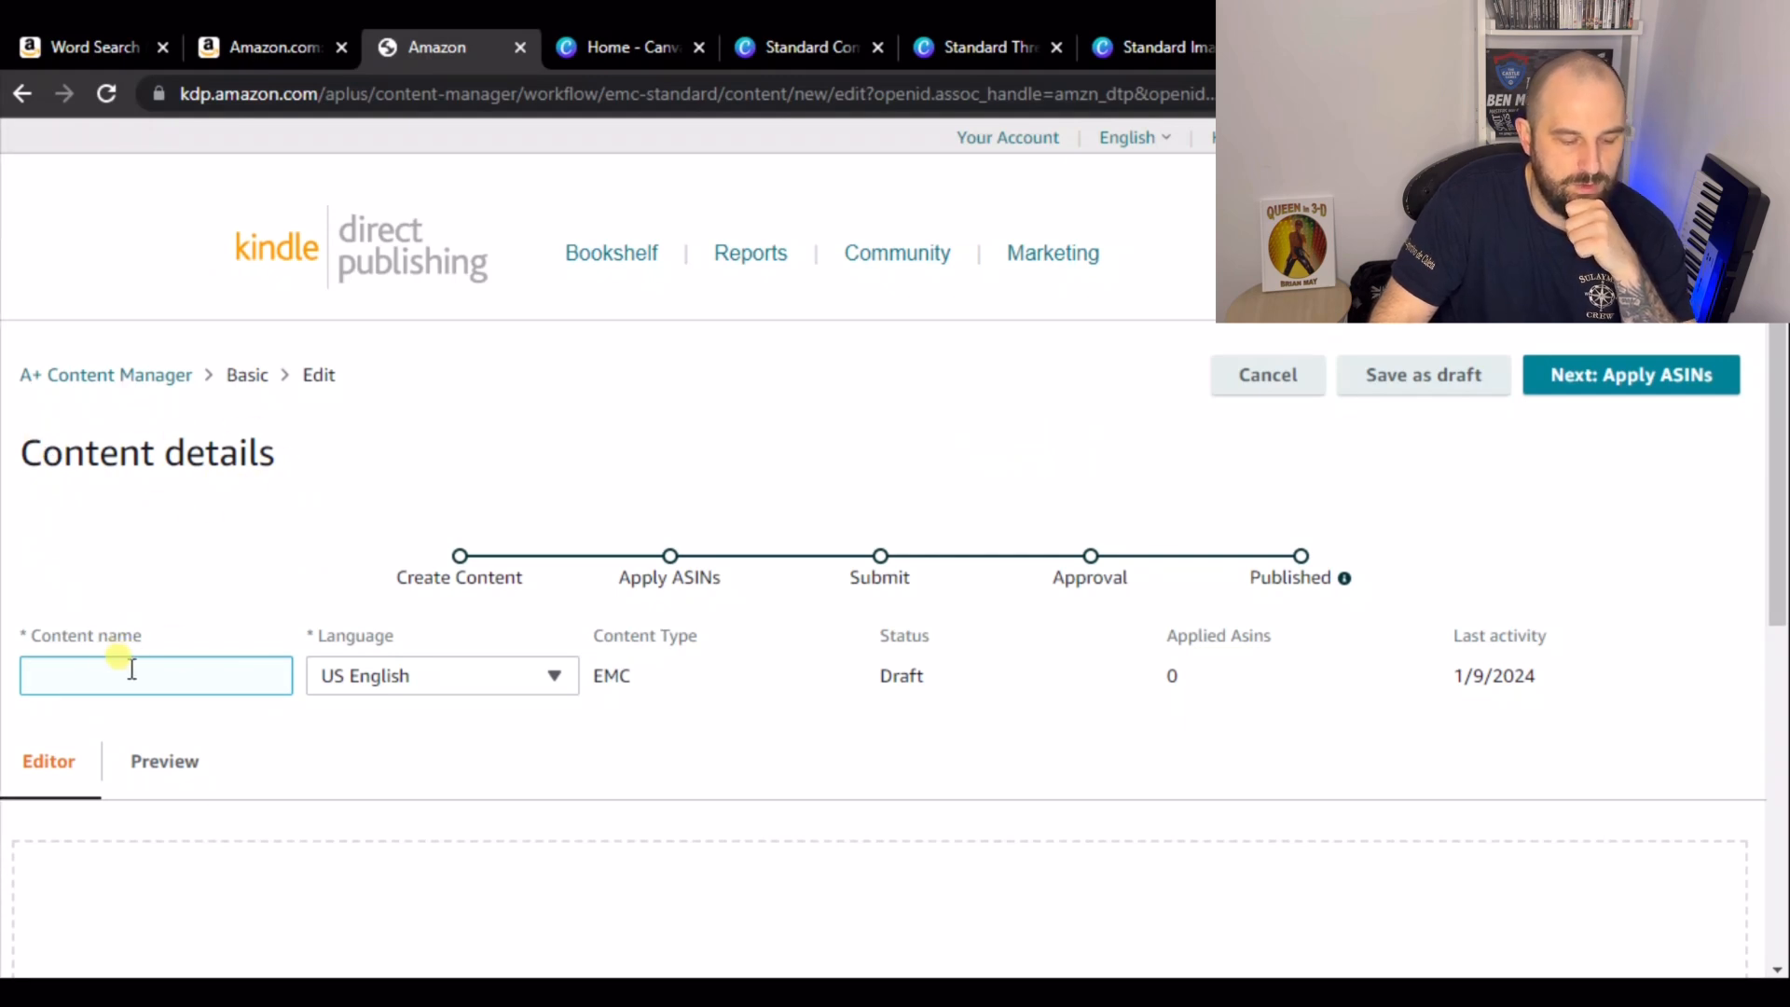
- Name the new A+ content Test content
{"action": "type", "text": "con"}
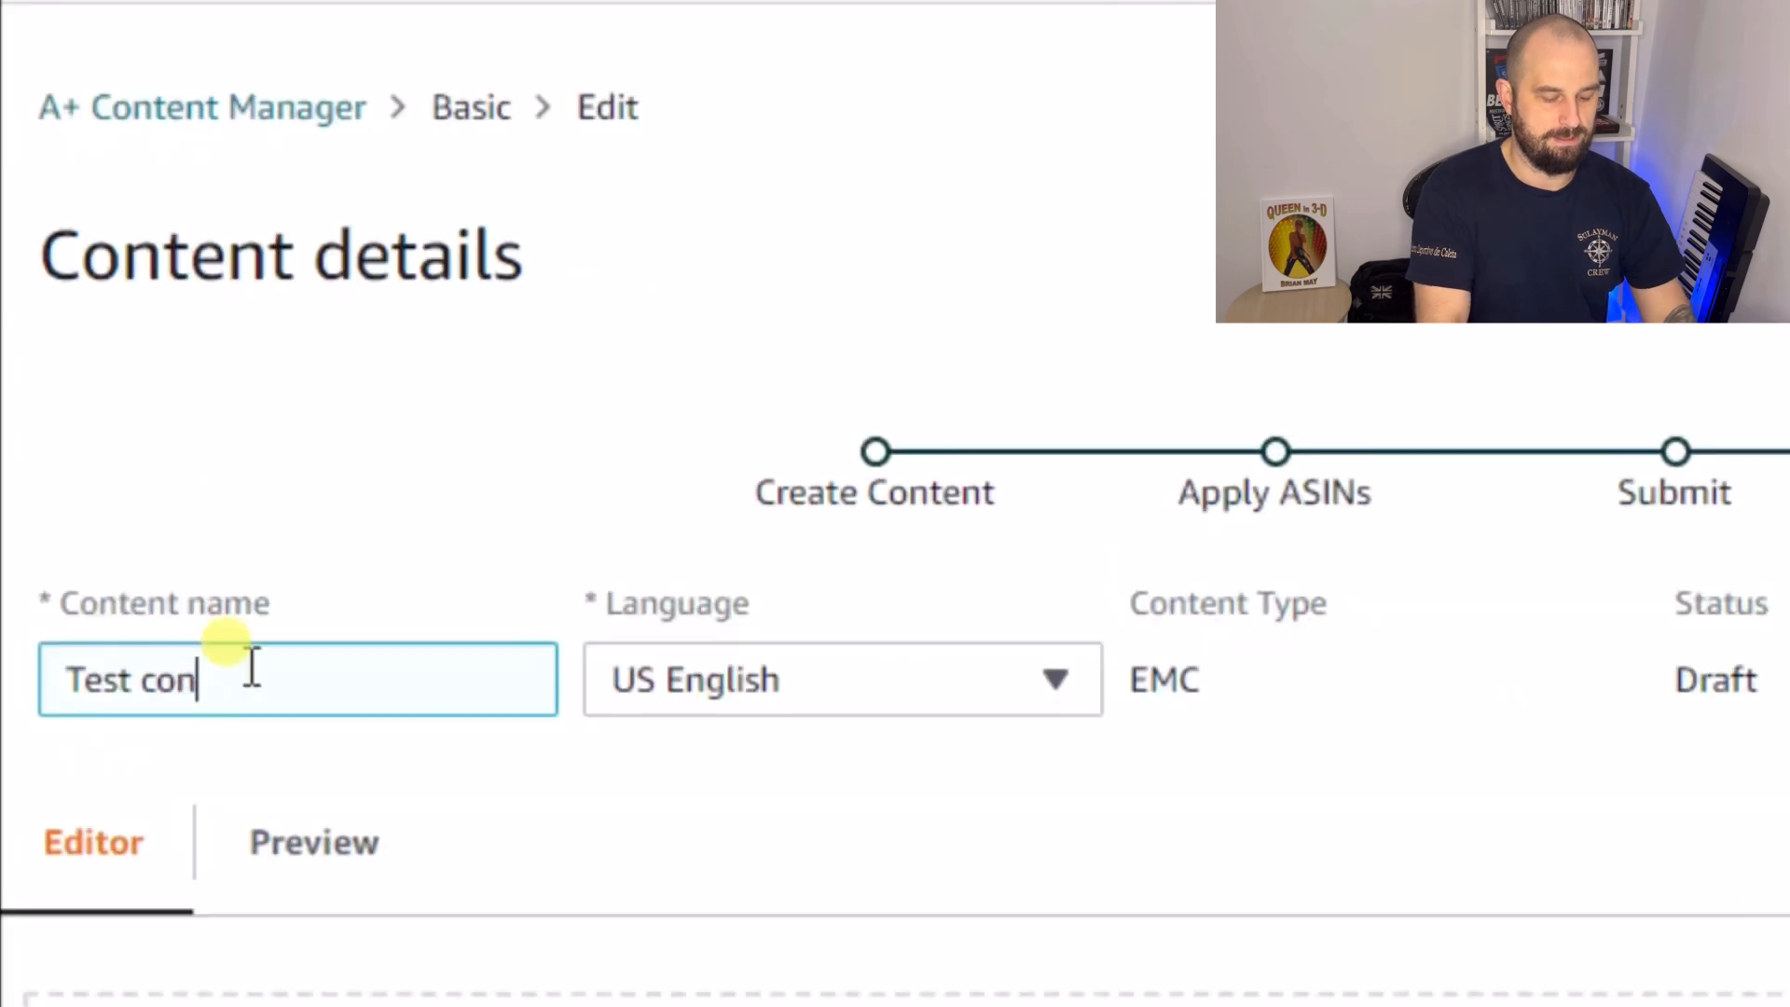
{"action": "type", "text": "tnet"}
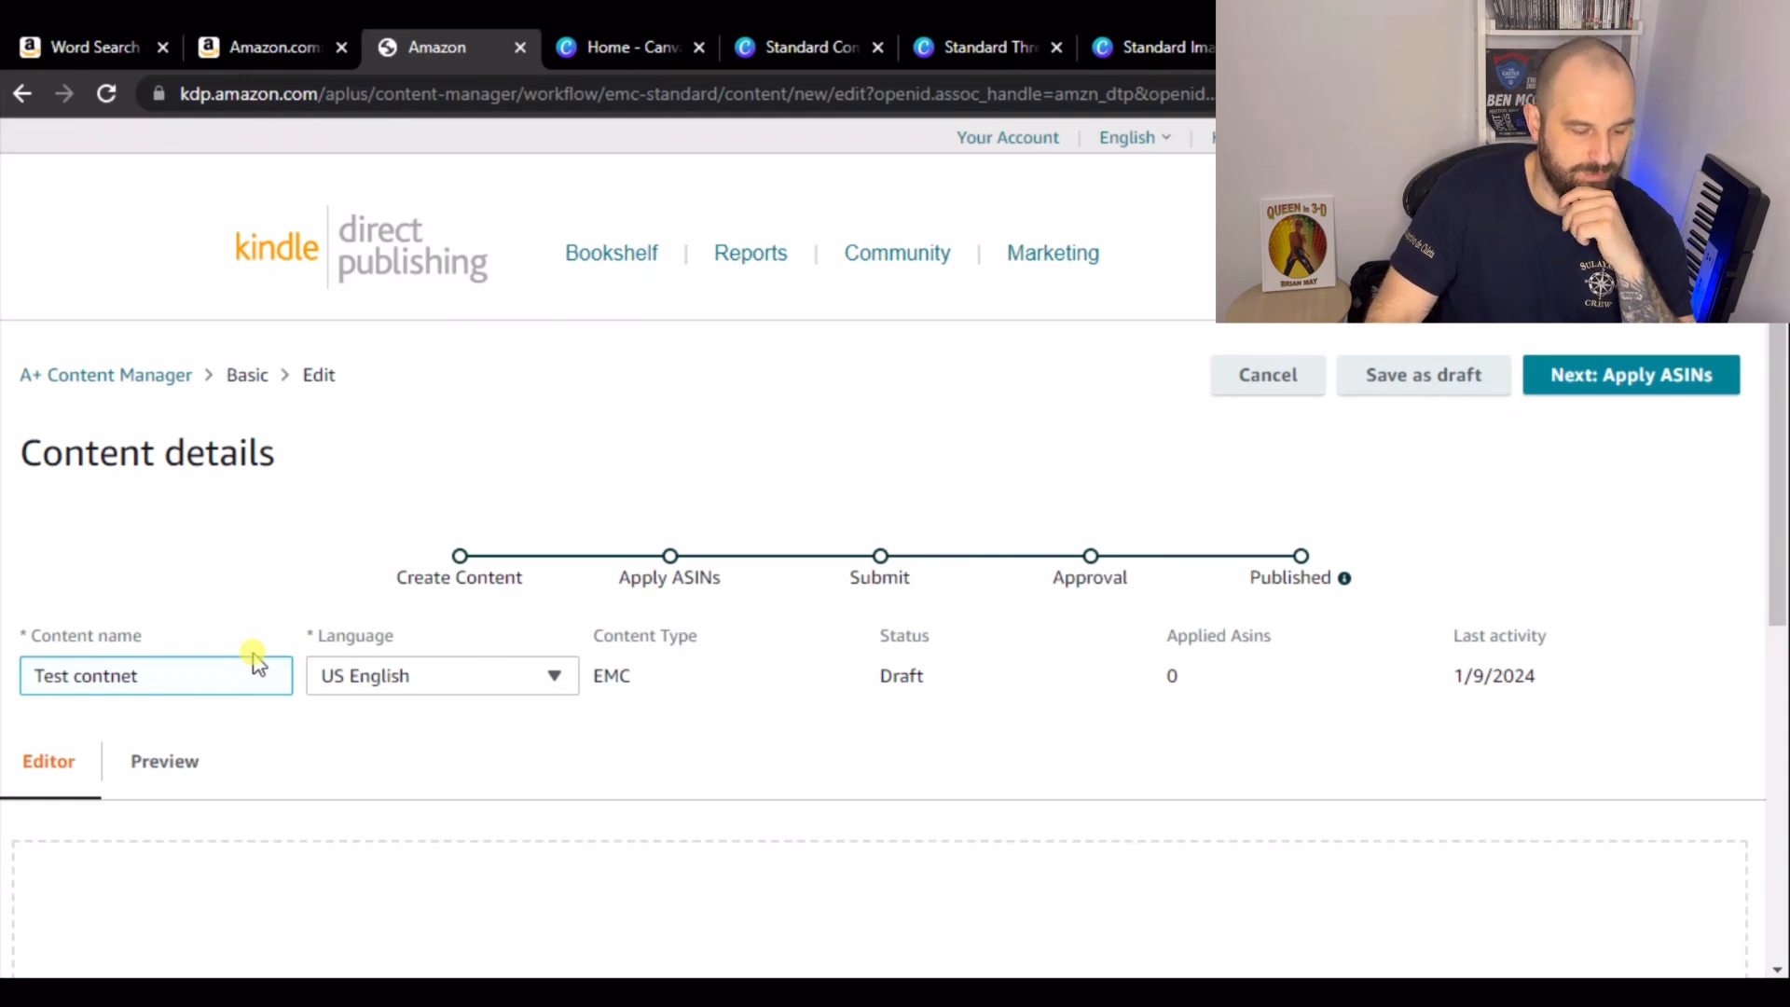
{"action": "key", "text": "BackSpace"}
{"action": "key", "text": "BackSpace"}
{"action": "key", "text": "BackSpace"}
{"action": "type", "text": "e"}
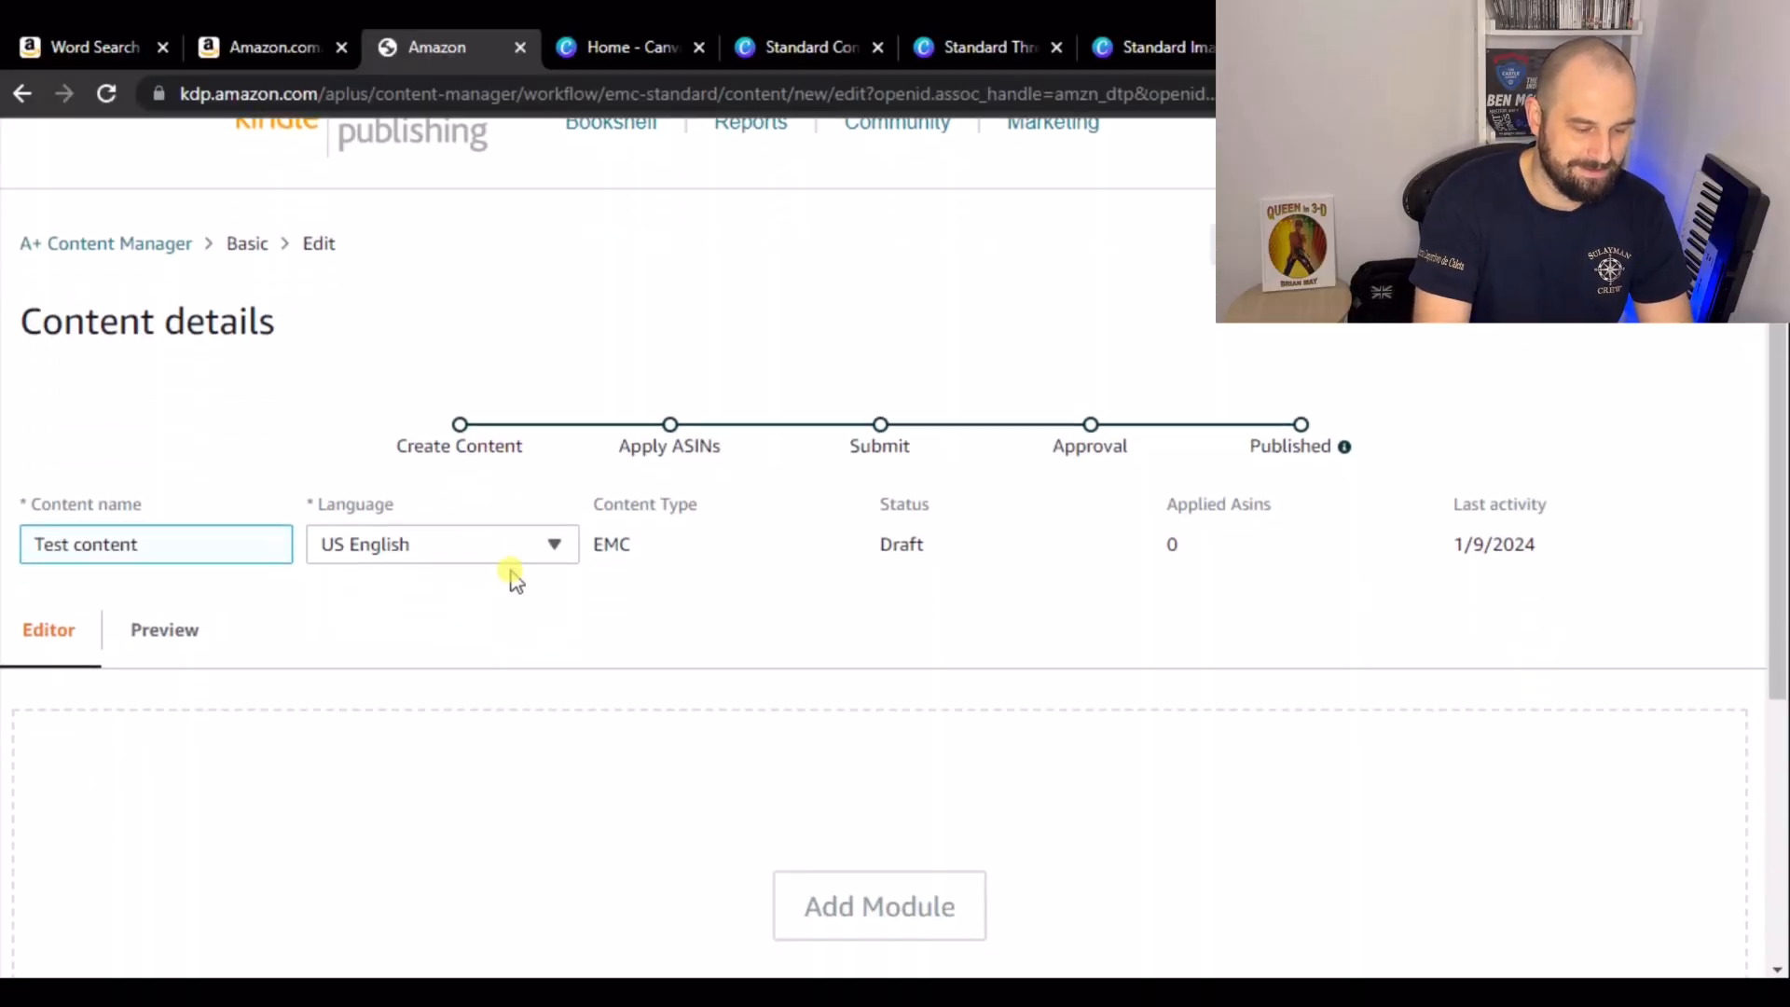
{"action": "scroll", "coordinate": [507, 588], "scroll_direction": "down", "scroll_amount": 1}
{"action": "scroll", "coordinate": [442, 564], "scroll_direction": "down", "scroll_amount": 2}
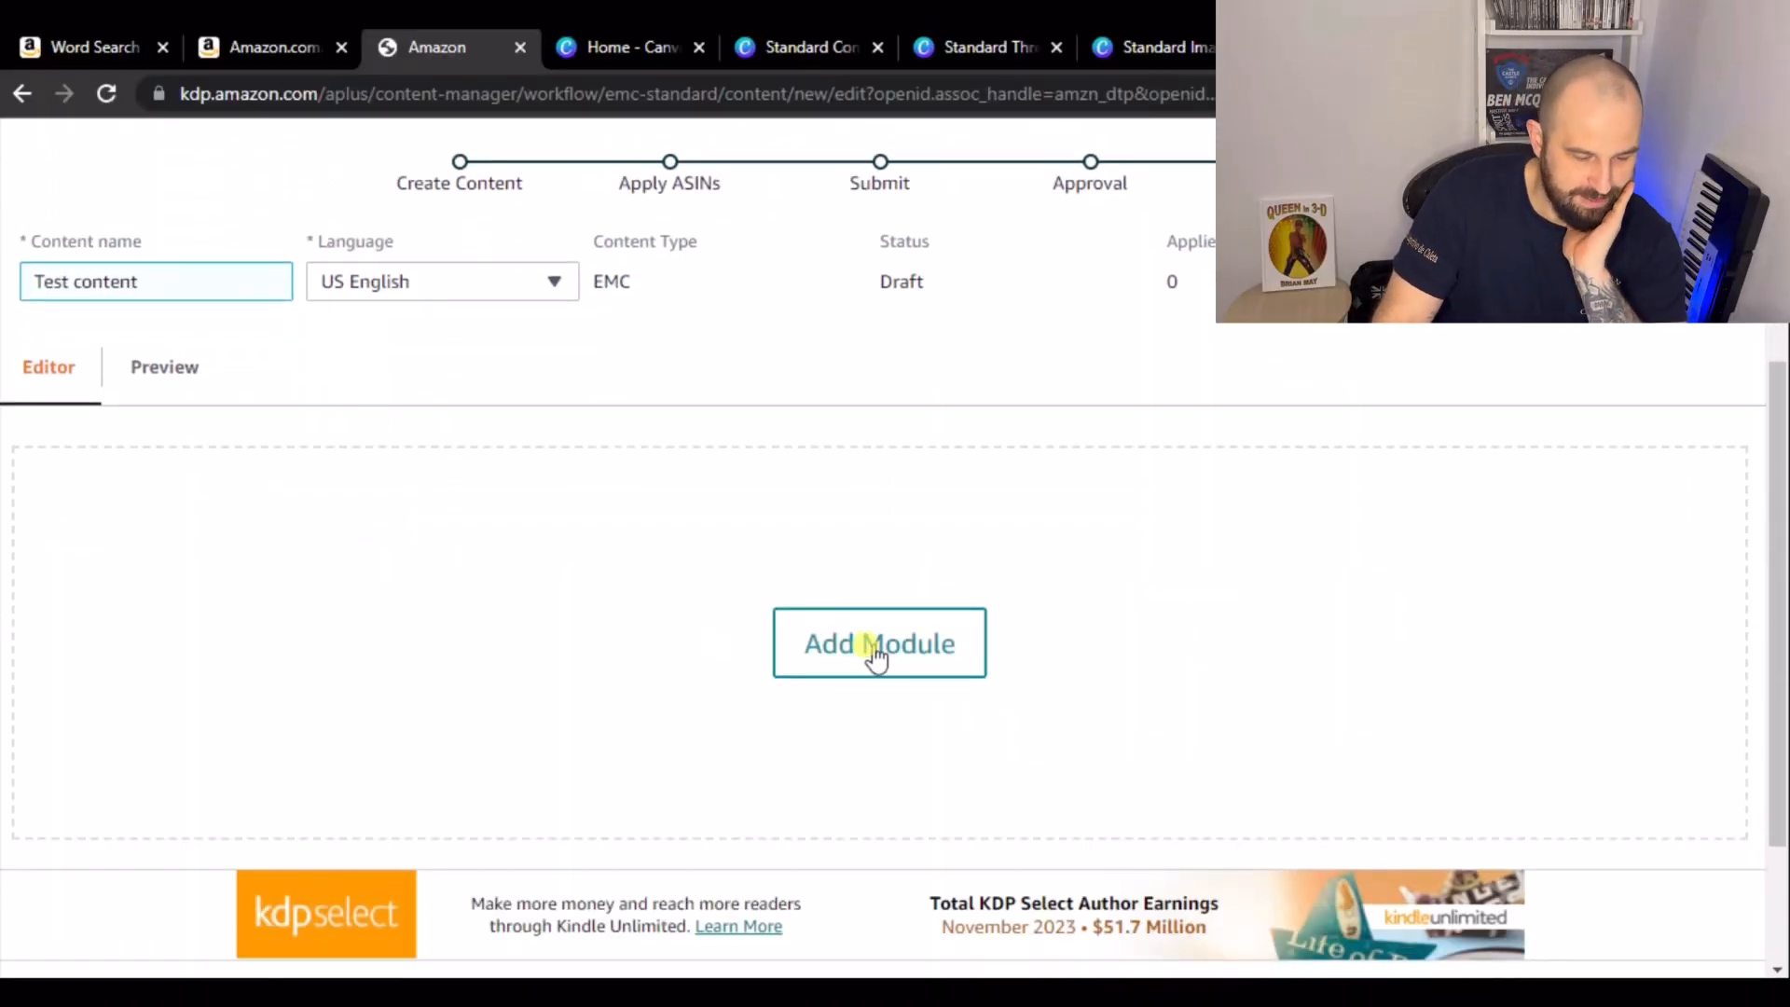
- Return to the activity book's product page and examine its publisher banner as a reference
{"action": "left_click", "coordinate": [263, 47]}
{"action": "scroll", "coordinate": [648, 579], "scroll_direction": "down", "scroll_amount": 20}
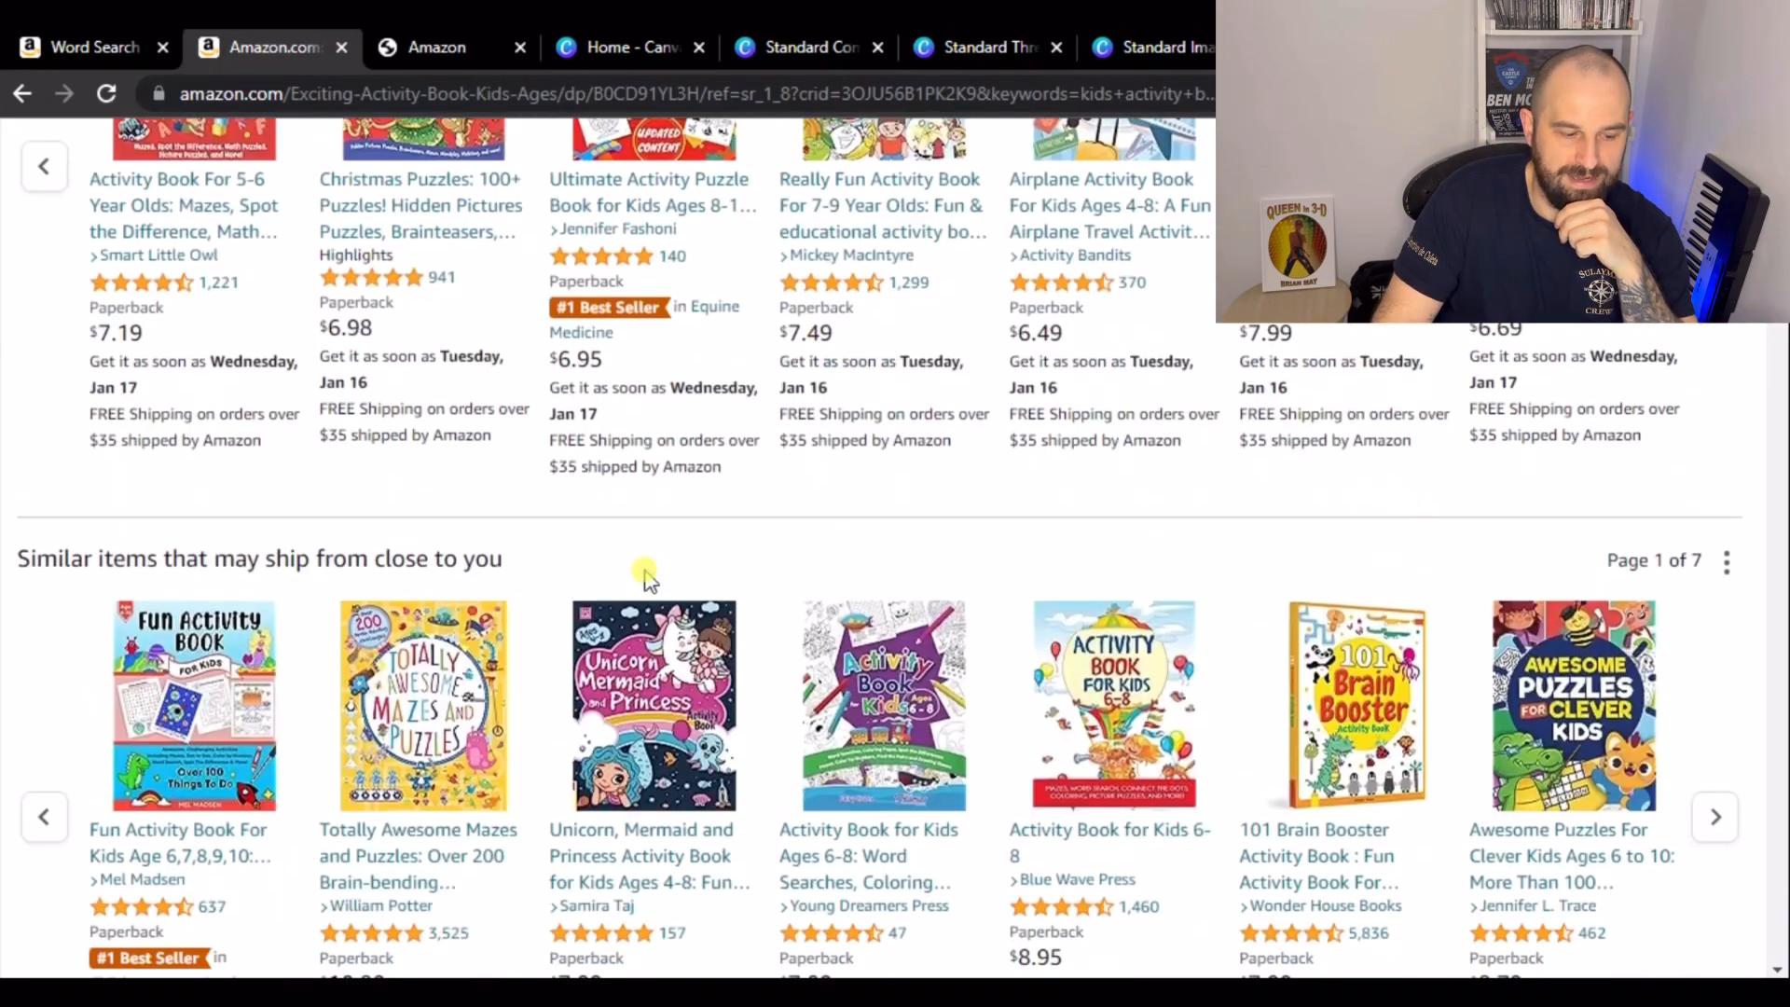
{"action": "scroll", "coordinate": [646, 577], "scroll_direction": "down", "scroll_amount": 5}
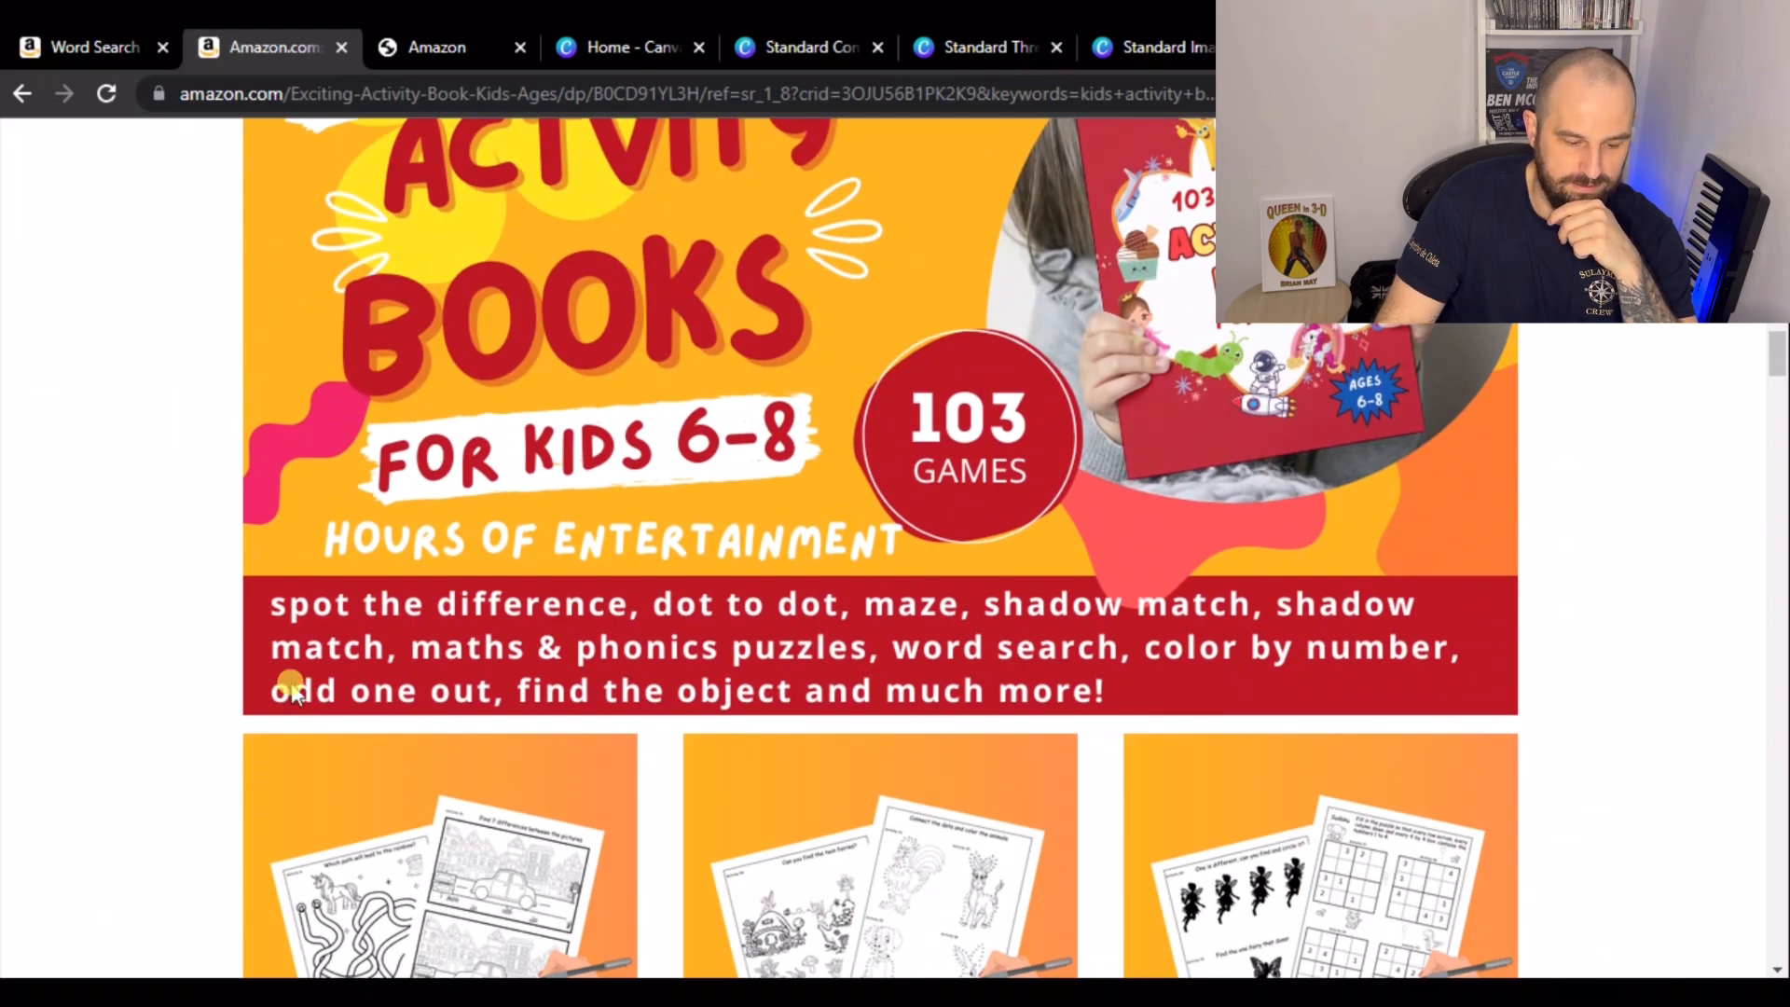
- Scroll through the activity book's image-and-text sections below its banner as a reference
{"action": "scroll", "coordinate": [1291, 574], "scroll_direction": "down", "scroll_amount": 3}
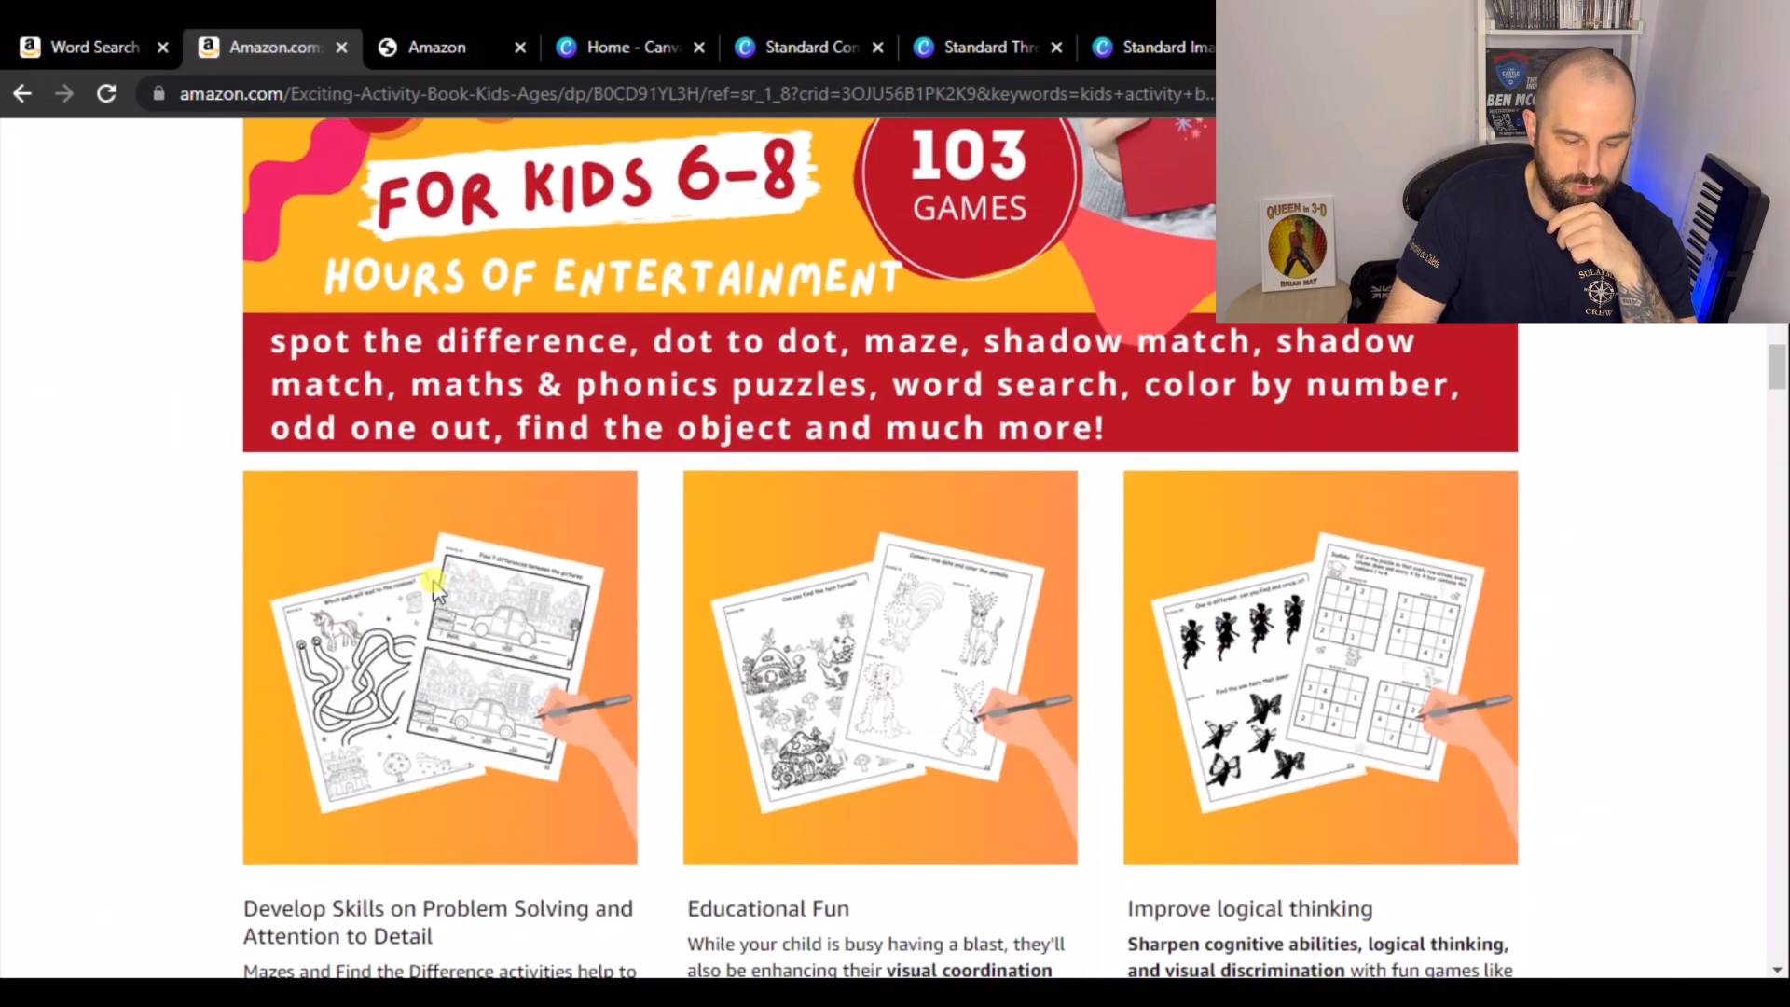
{"action": "scroll", "coordinate": [1151, 653], "scroll_direction": "down", "scroll_amount": 13}
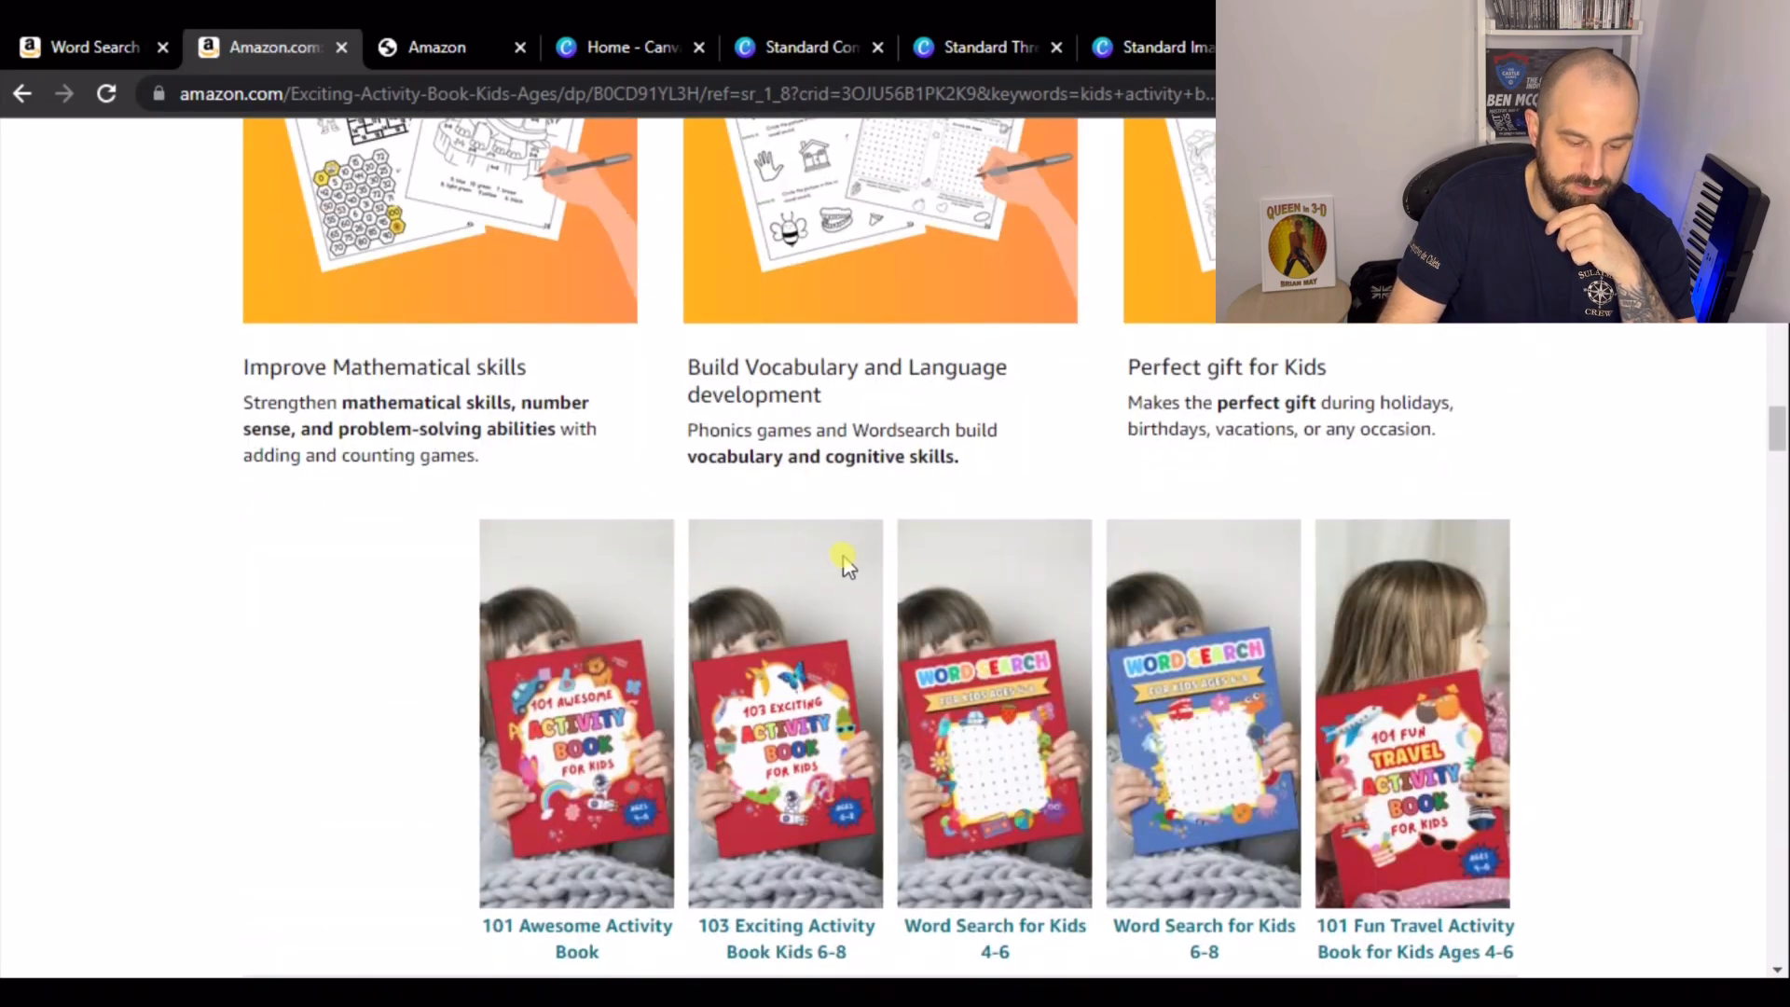
{"action": "scroll", "coordinate": [848, 566], "scroll_direction": "up", "scroll_amount": 15}
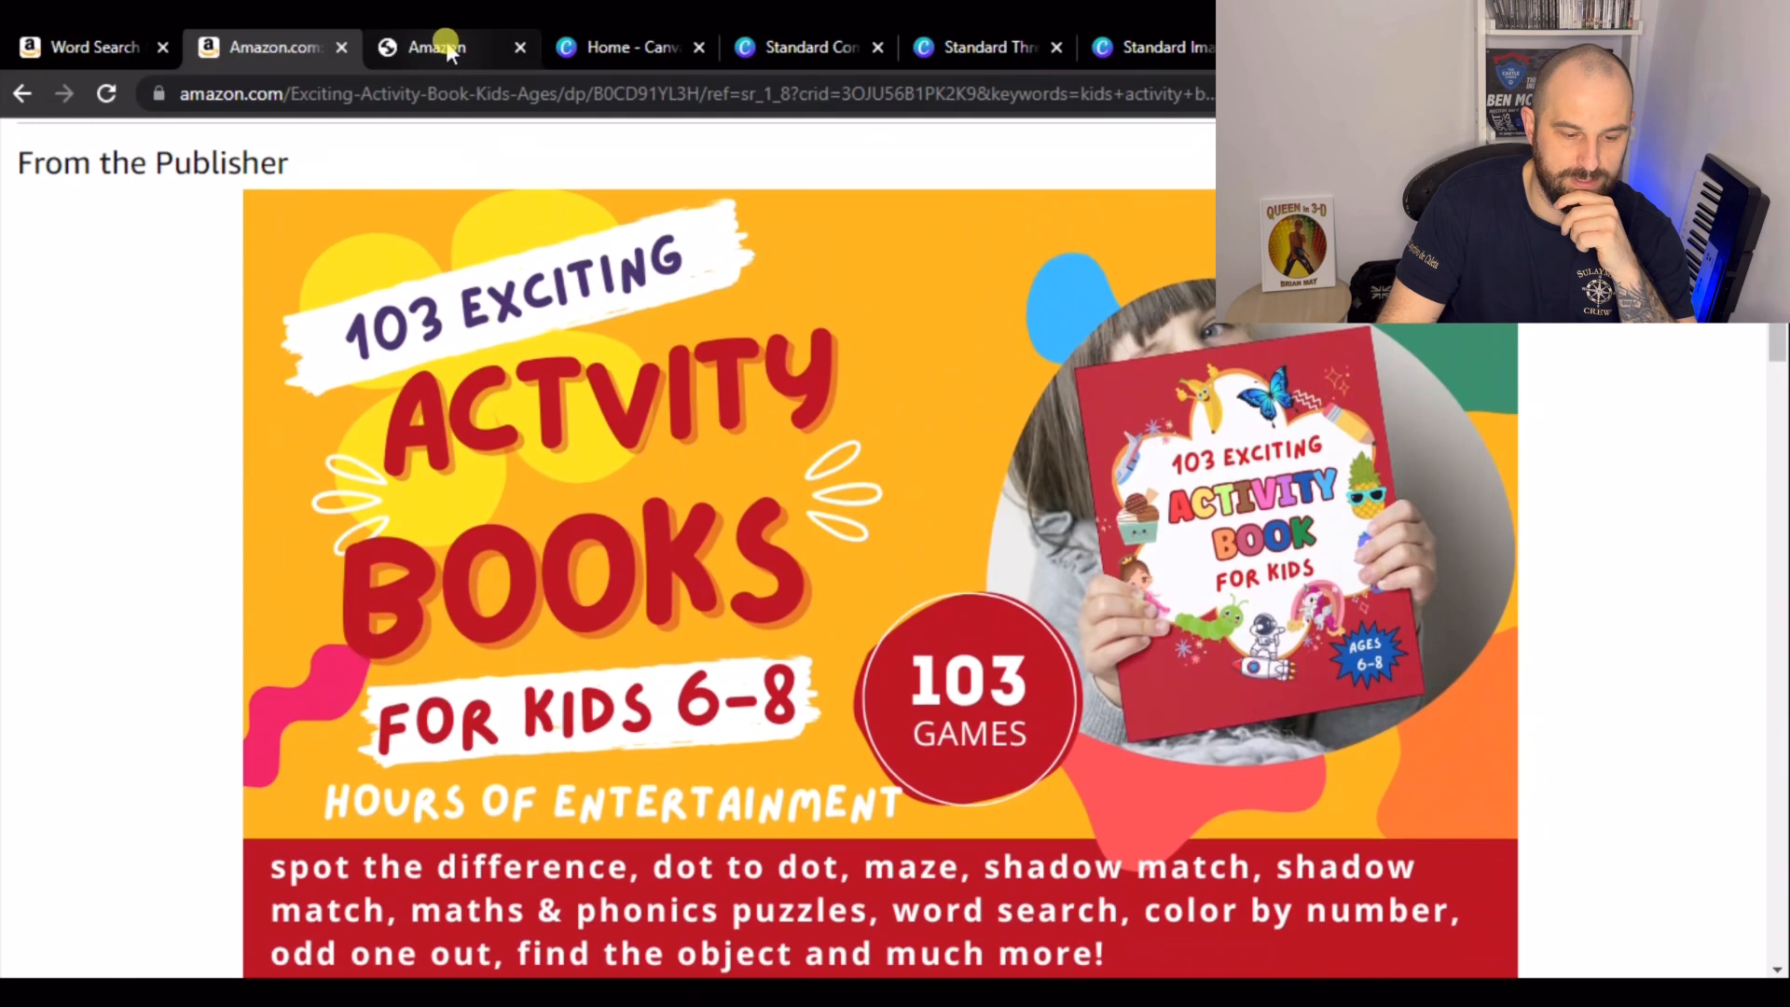
- Back in the A+ editor, browse the module list and add a Standard Company Logo module
{"action": "left_click", "coordinate": [446, 49]}
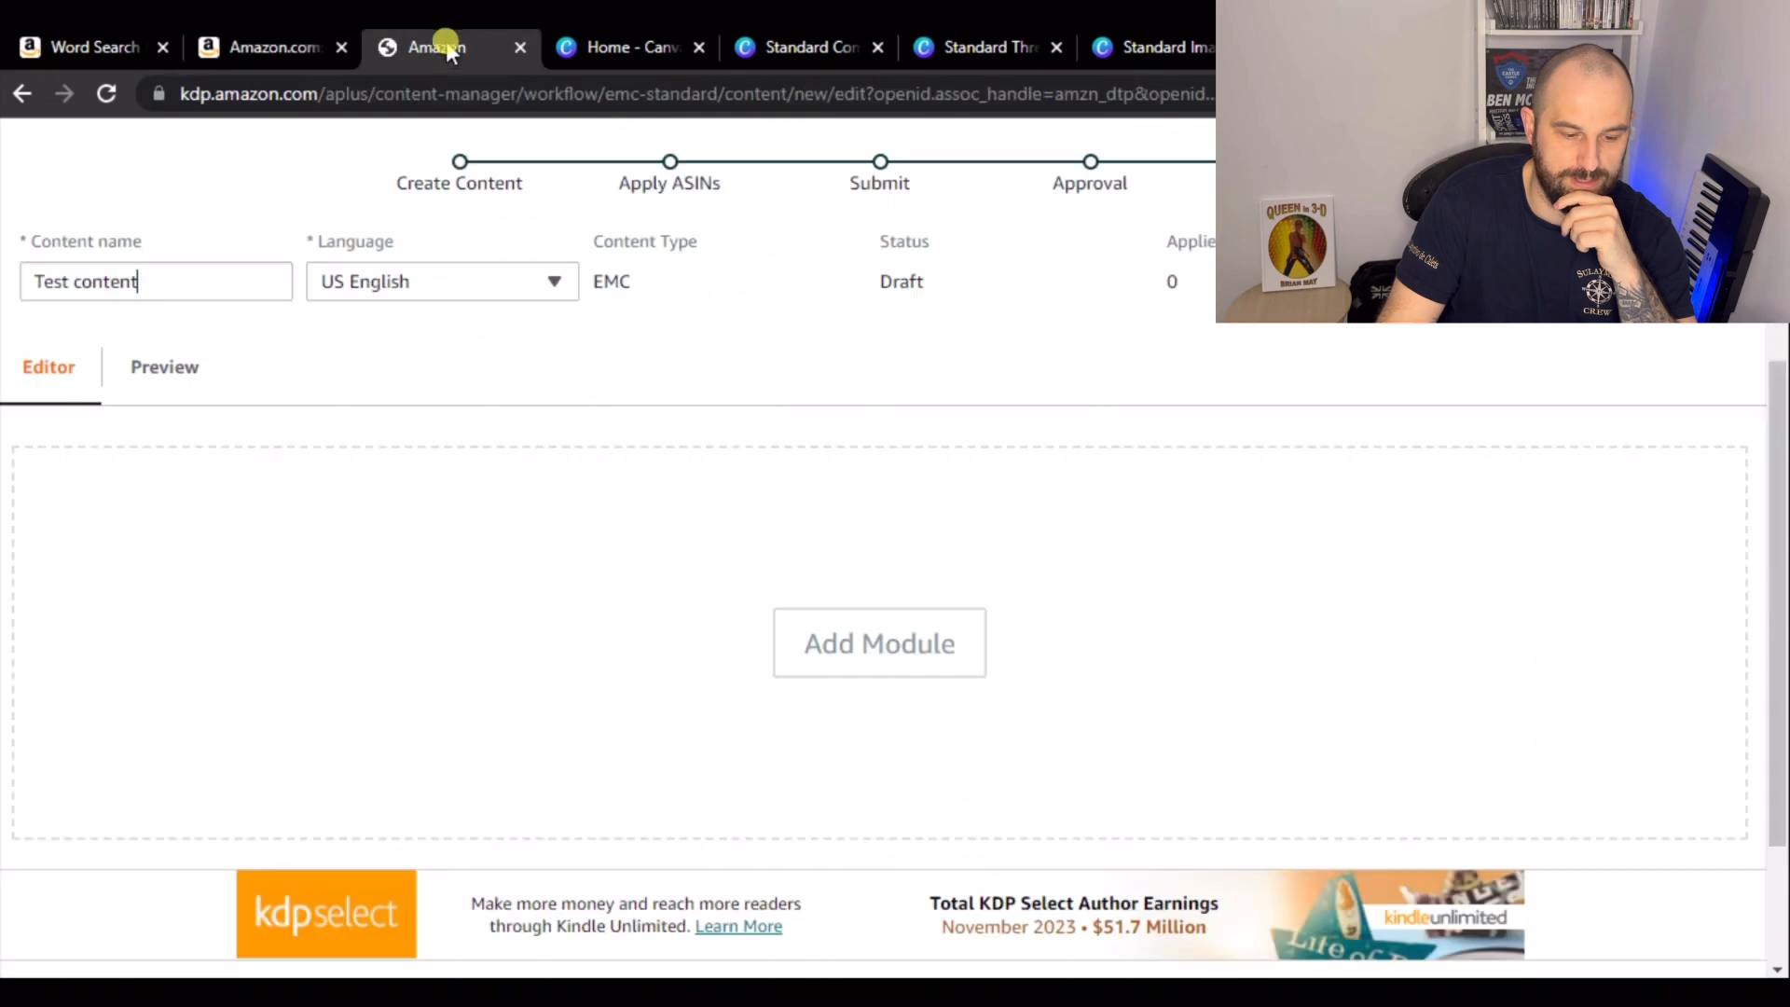
{"action": "left_click", "coordinate": [915, 656]}
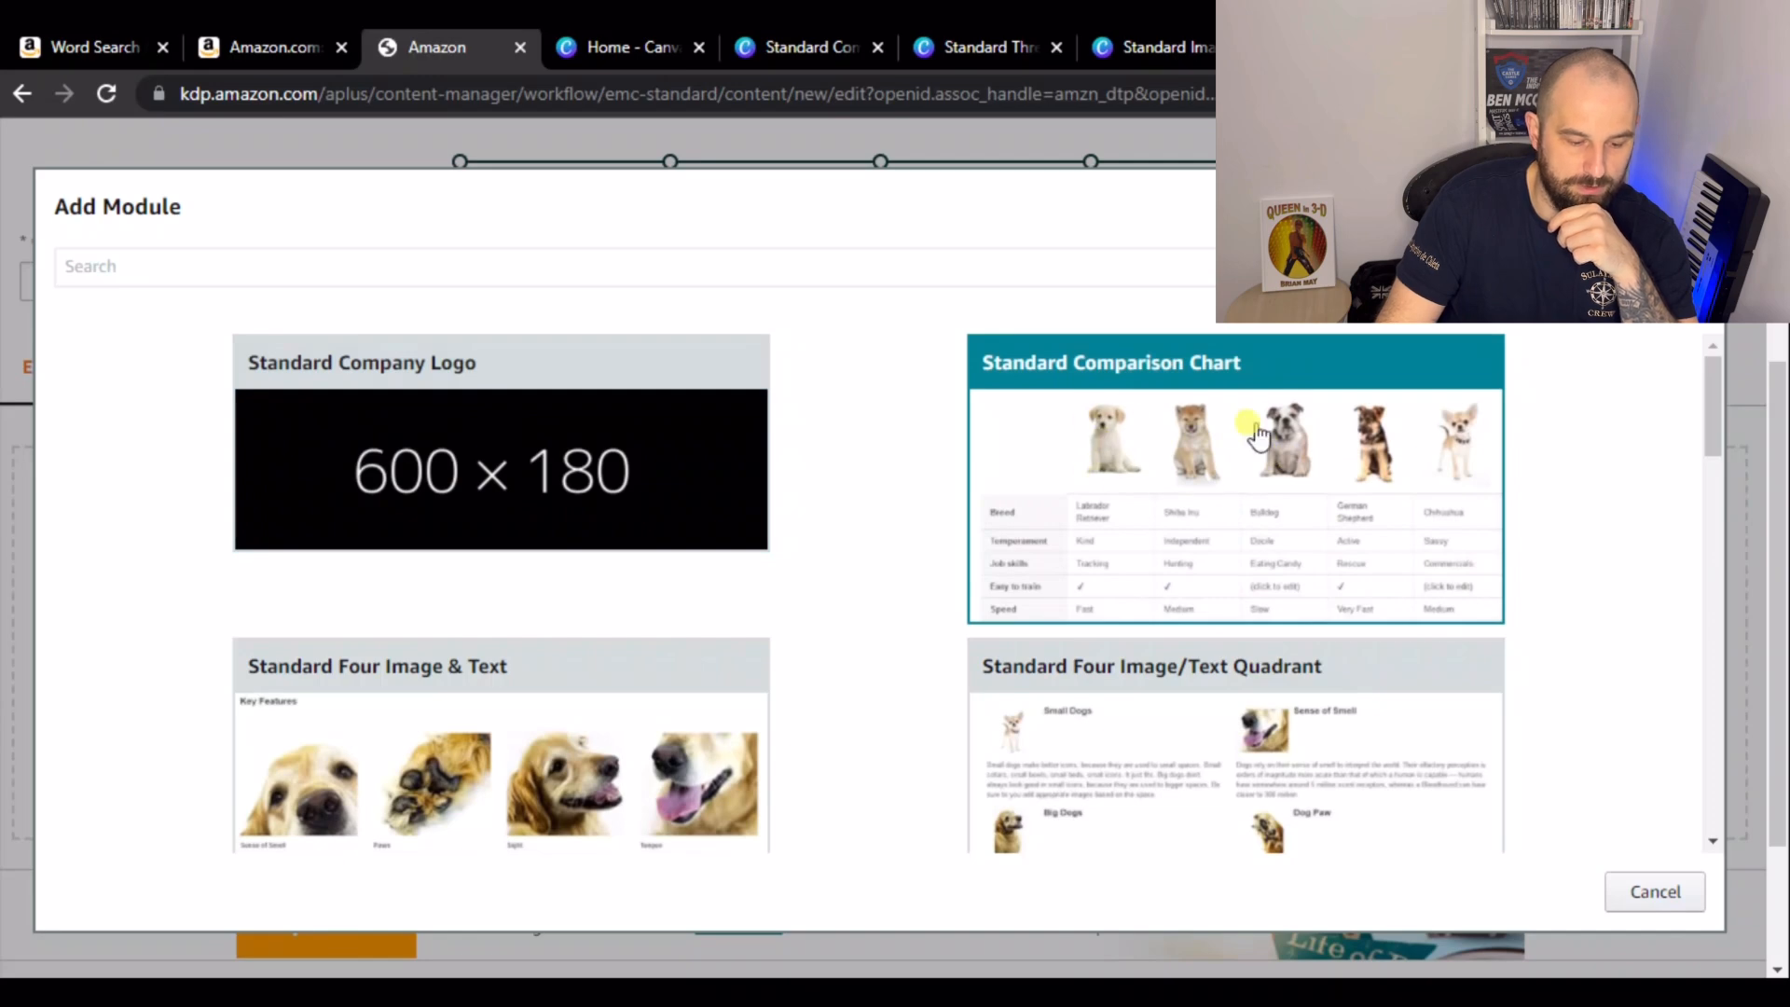
{"action": "scroll", "coordinate": [1042, 477], "scroll_direction": "down", "scroll_amount": 15}
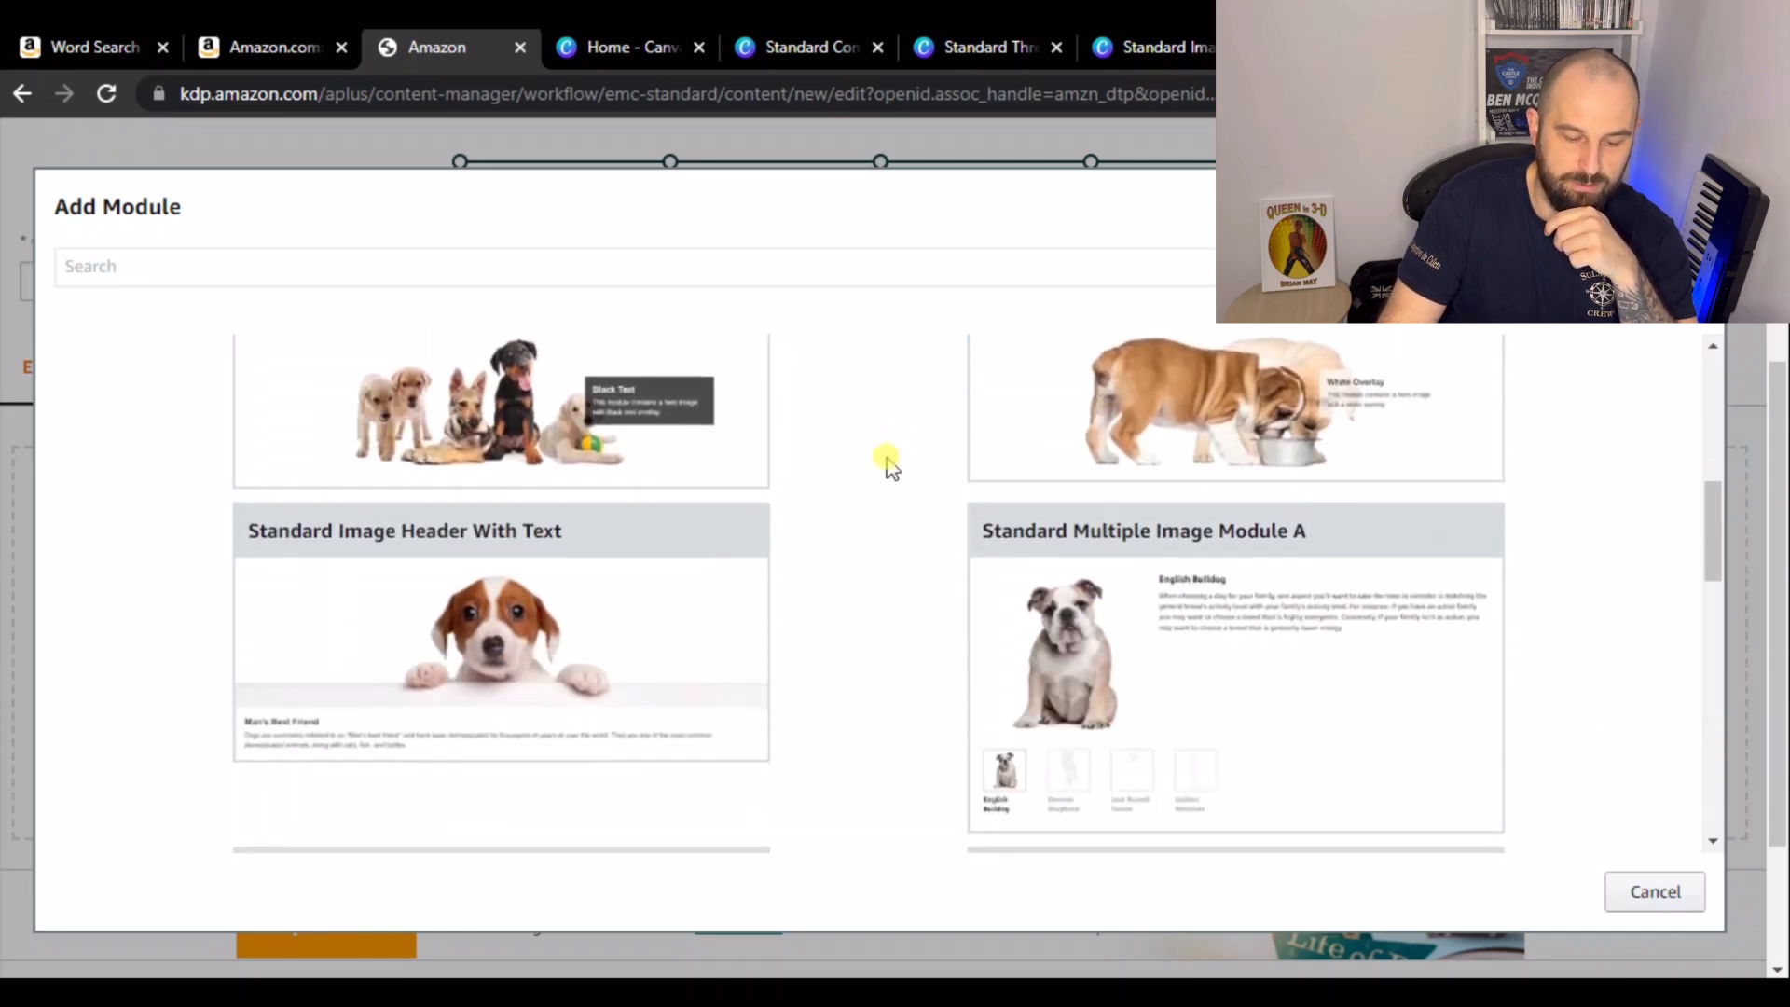
{"action": "scroll", "coordinate": [890, 463], "scroll_direction": "down", "scroll_amount": 8}
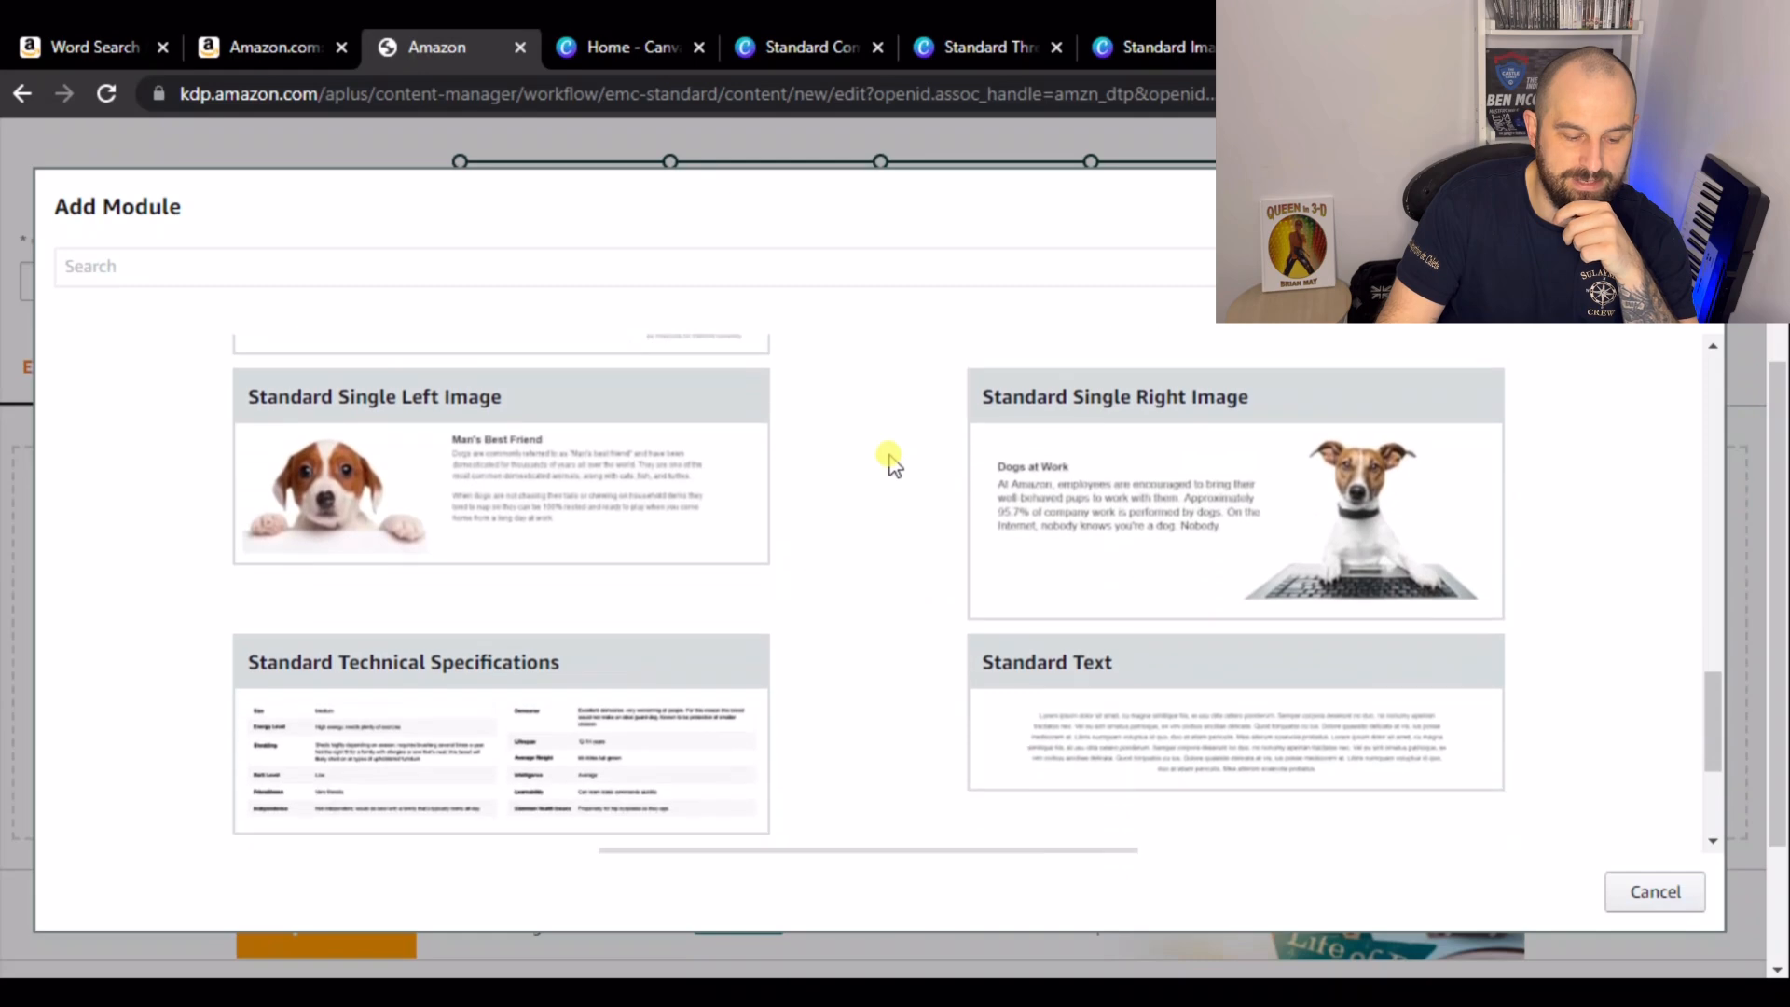
{"action": "scroll", "coordinate": [890, 464], "scroll_direction": "down", "scroll_amount": 3}
{"action": "scroll", "coordinate": [894, 468], "scroll_direction": "up", "scroll_amount": 6}
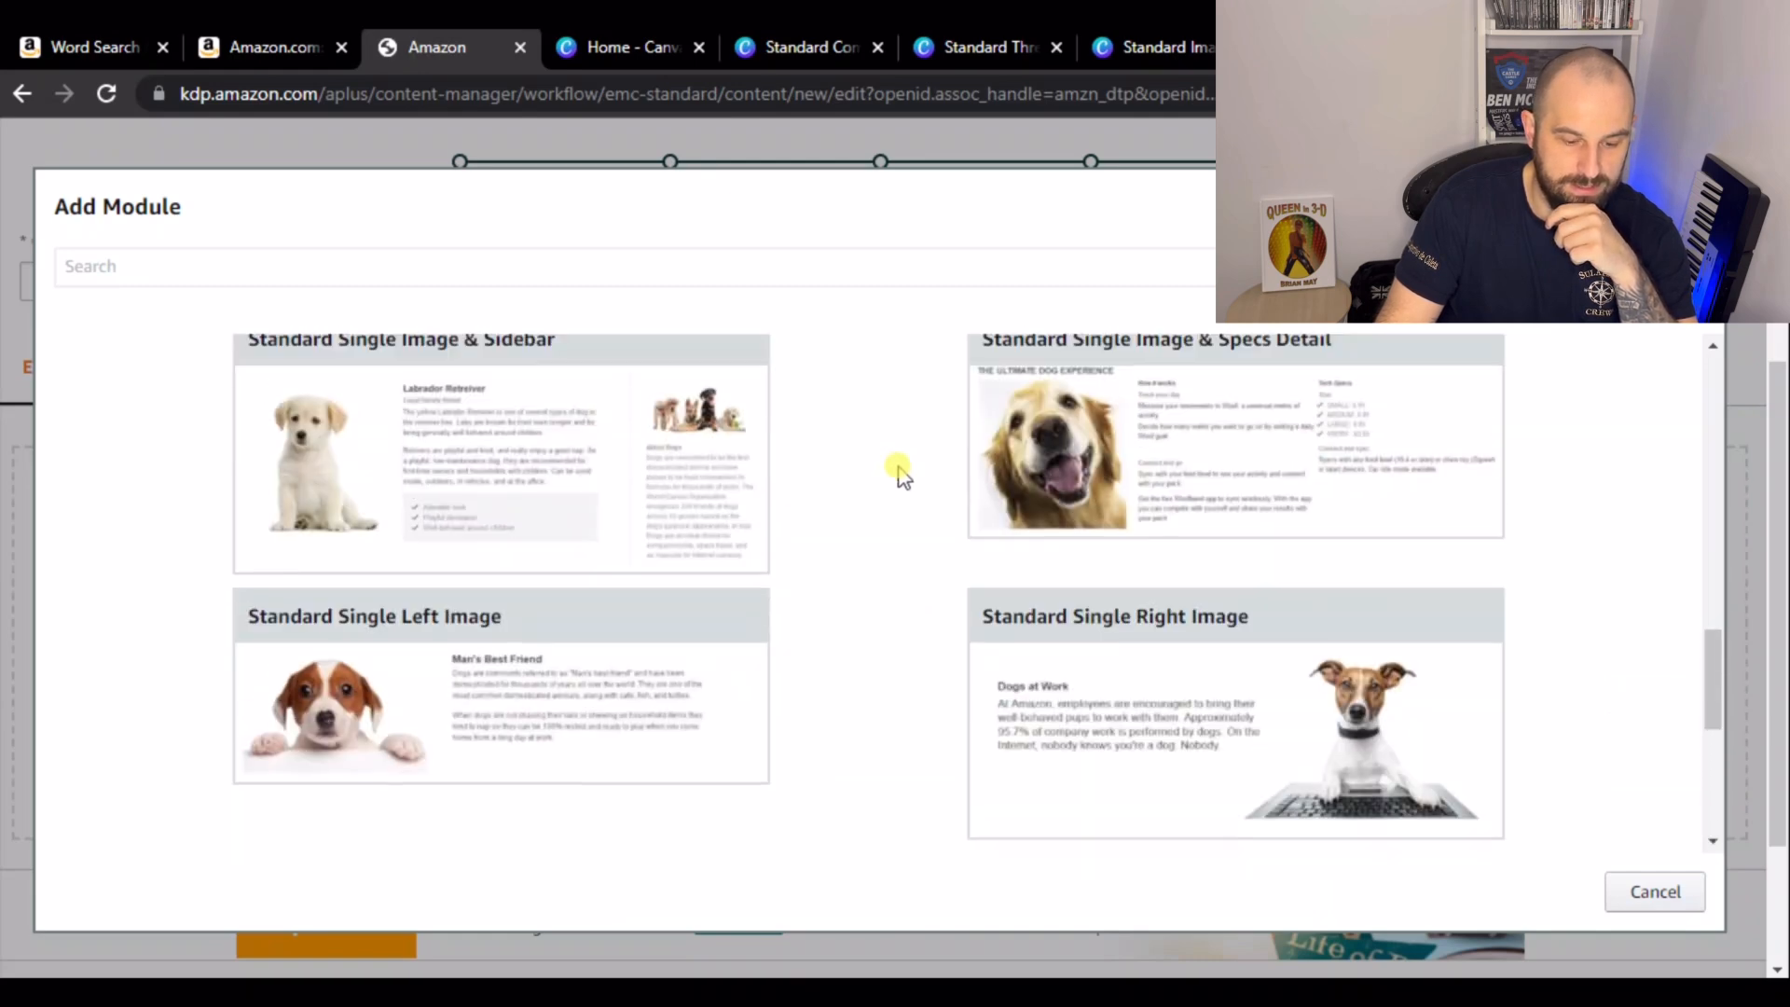
{"action": "scroll", "coordinate": [898, 471], "scroll_direction": "up", "scroll_amount": 6}
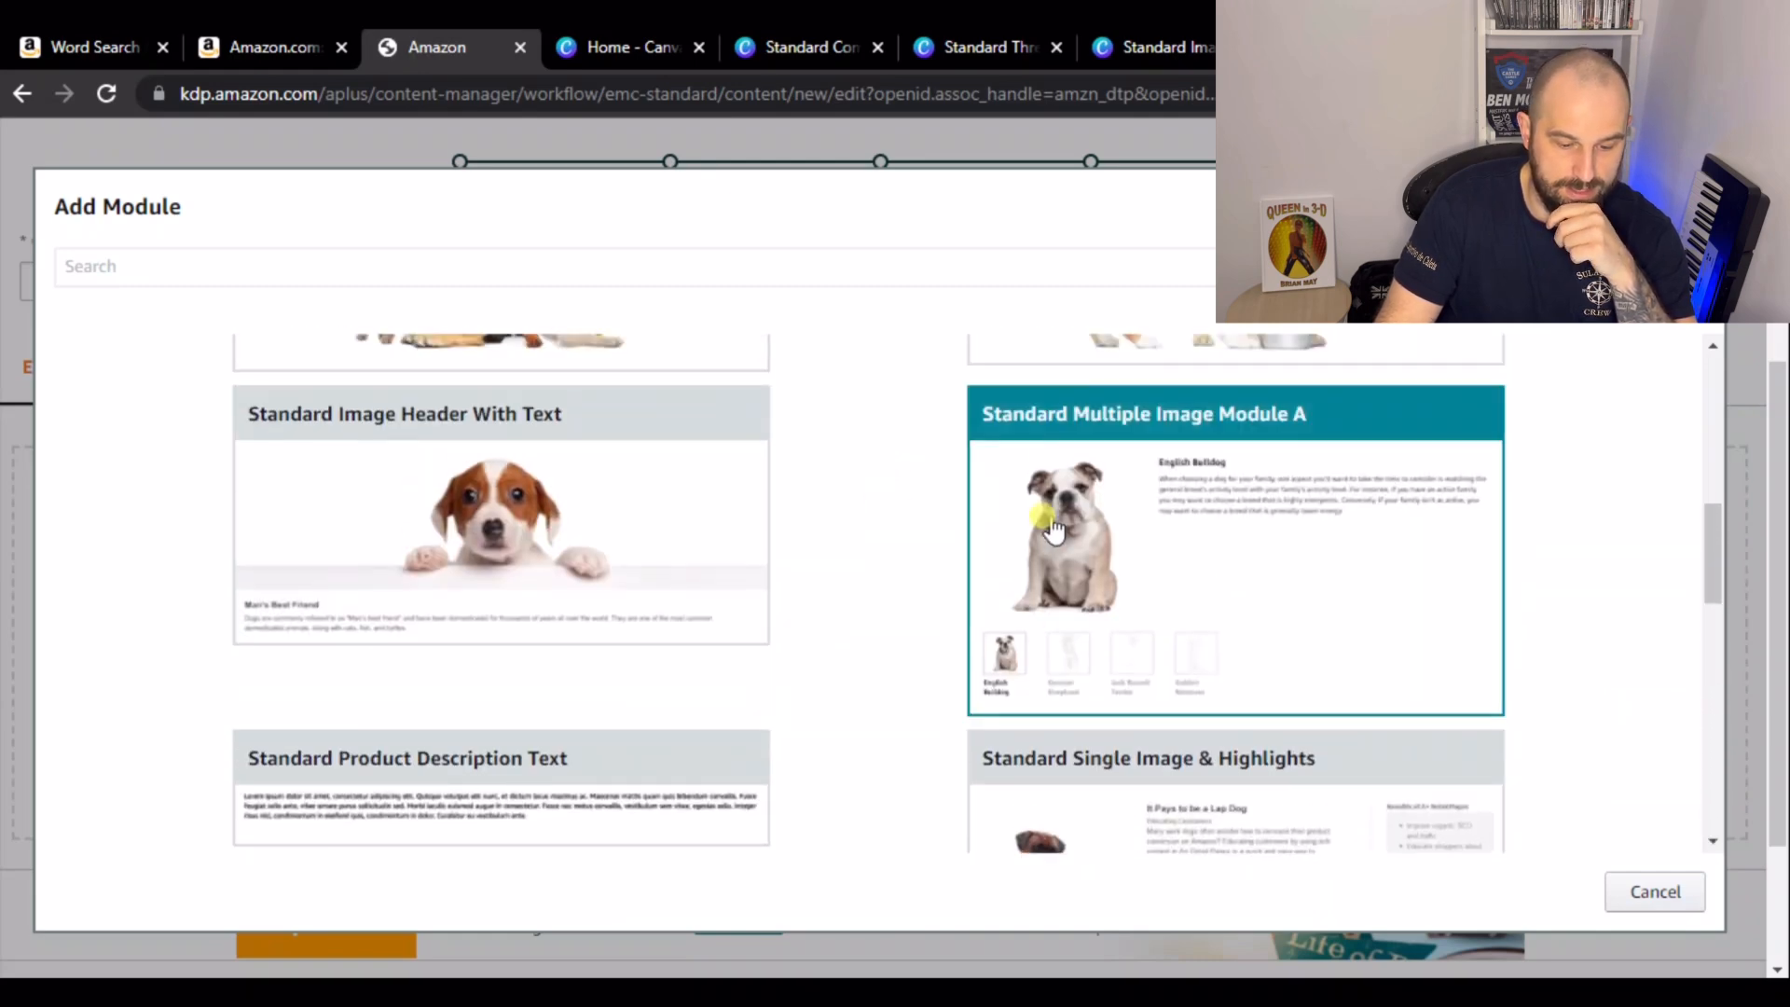
{"action": "scroll", "coordinate": [886, 519], "scroll_direction": "up", "scroll_amount": 10}
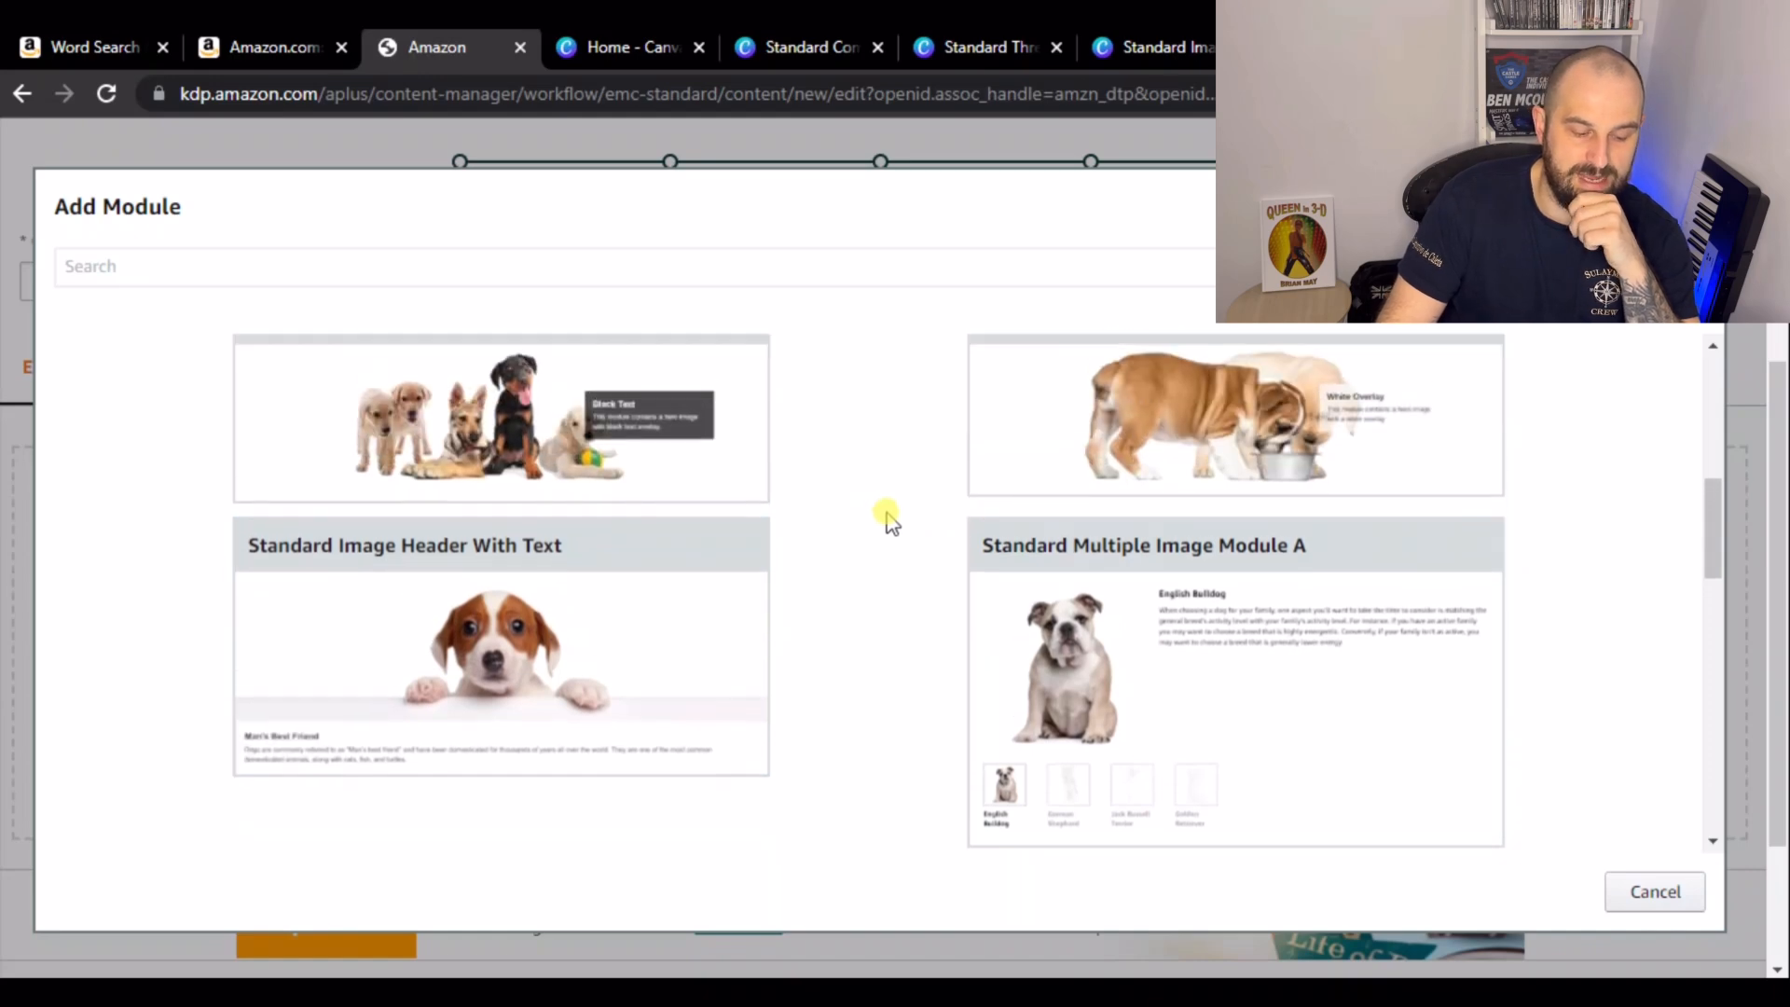
{"action": "scroll", "coordinate": [886, 519], "scroll_direction": "up", "scroll_amount": 1}
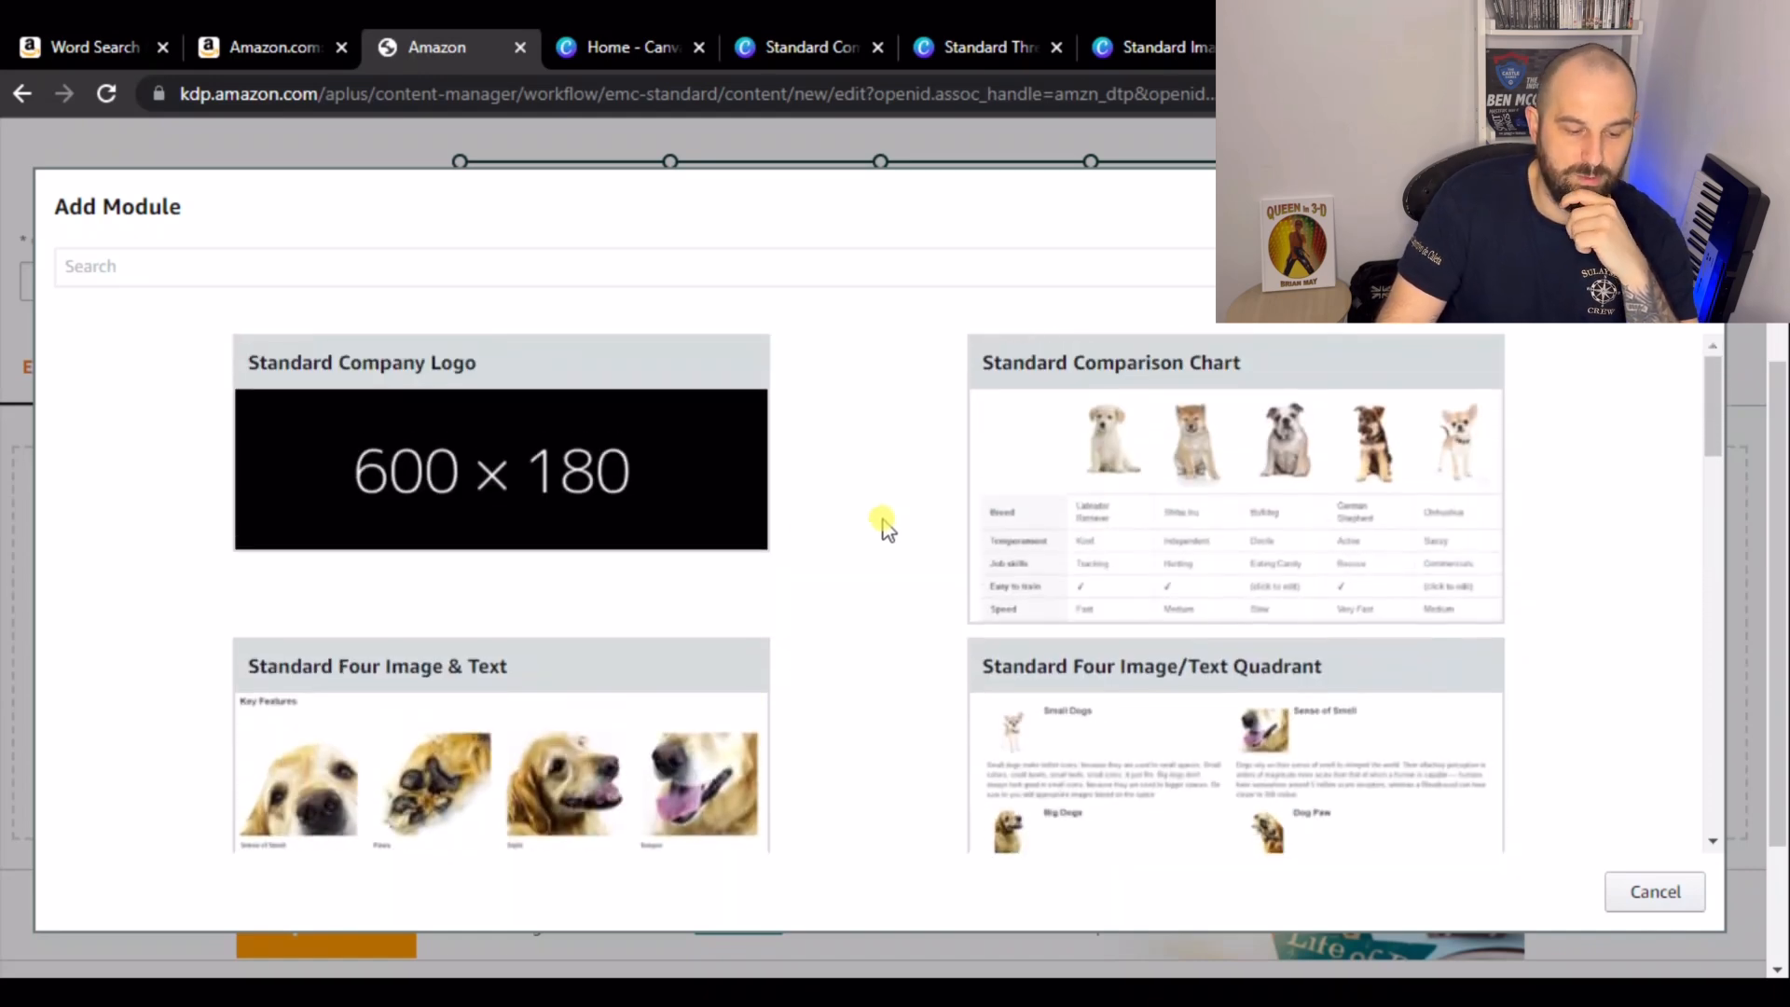
{"action": "left_click", "coordinate": [627, 490]}
- Add a Standard Image Header With Text module below the company logo module
{"action": "scroll", "coordinate": [1027, 628], "scroll_direction": "down", "scroll_amount": 4}
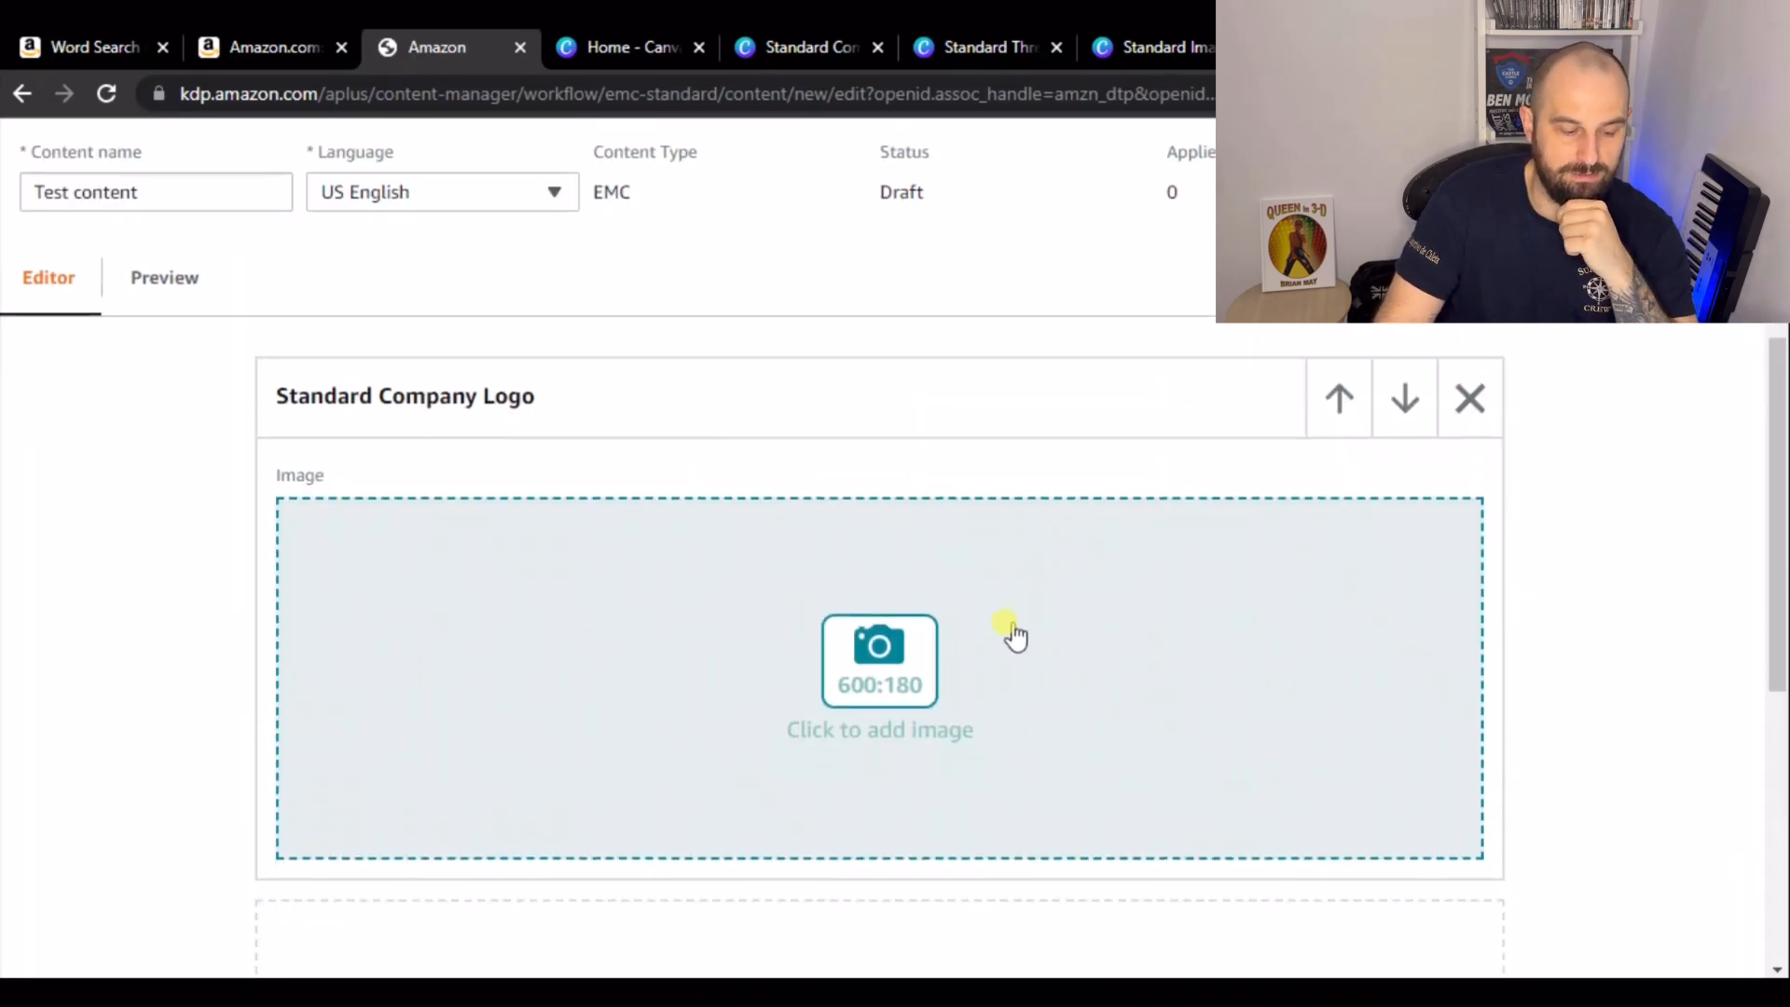
{"action": "left_click", "coordinate": [917, 785]}
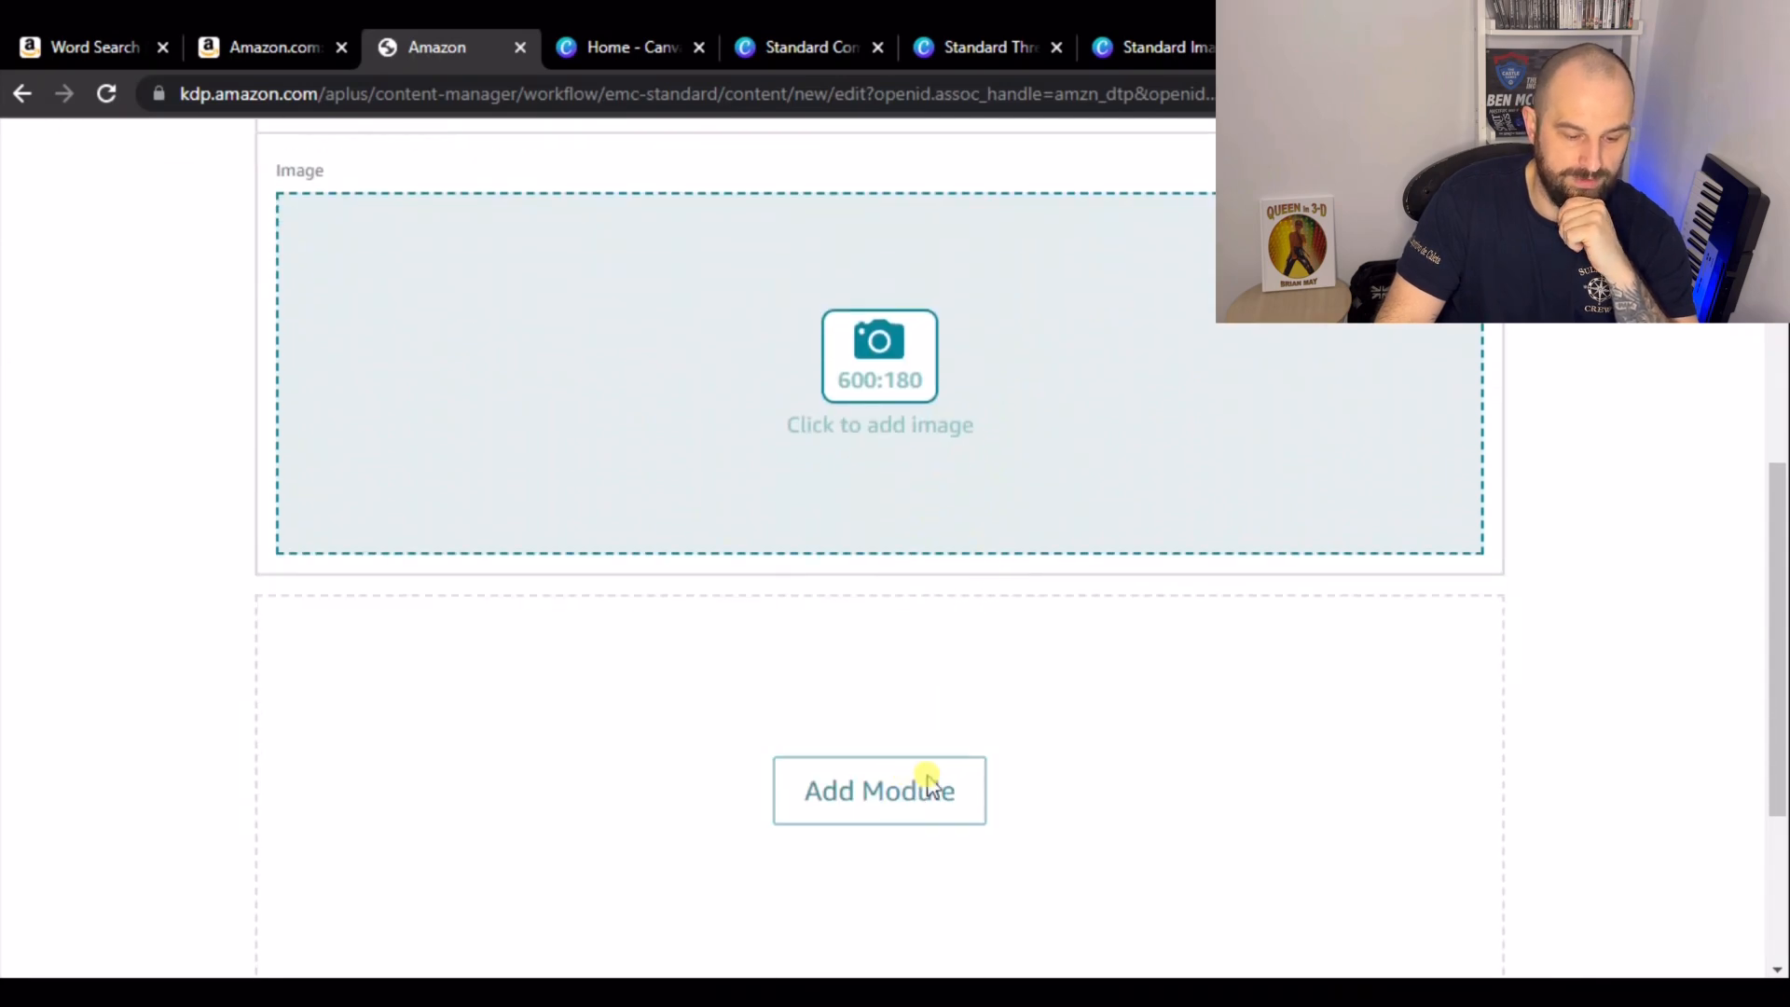
{"action": "scroll", "coordinate": [807, 554], "scroll_direction": "down", "scroll_amount": 3}
{"action": "scroll", "coordinate": [807, 554], "scroll_direction": "down", "scroll_amount": 10}
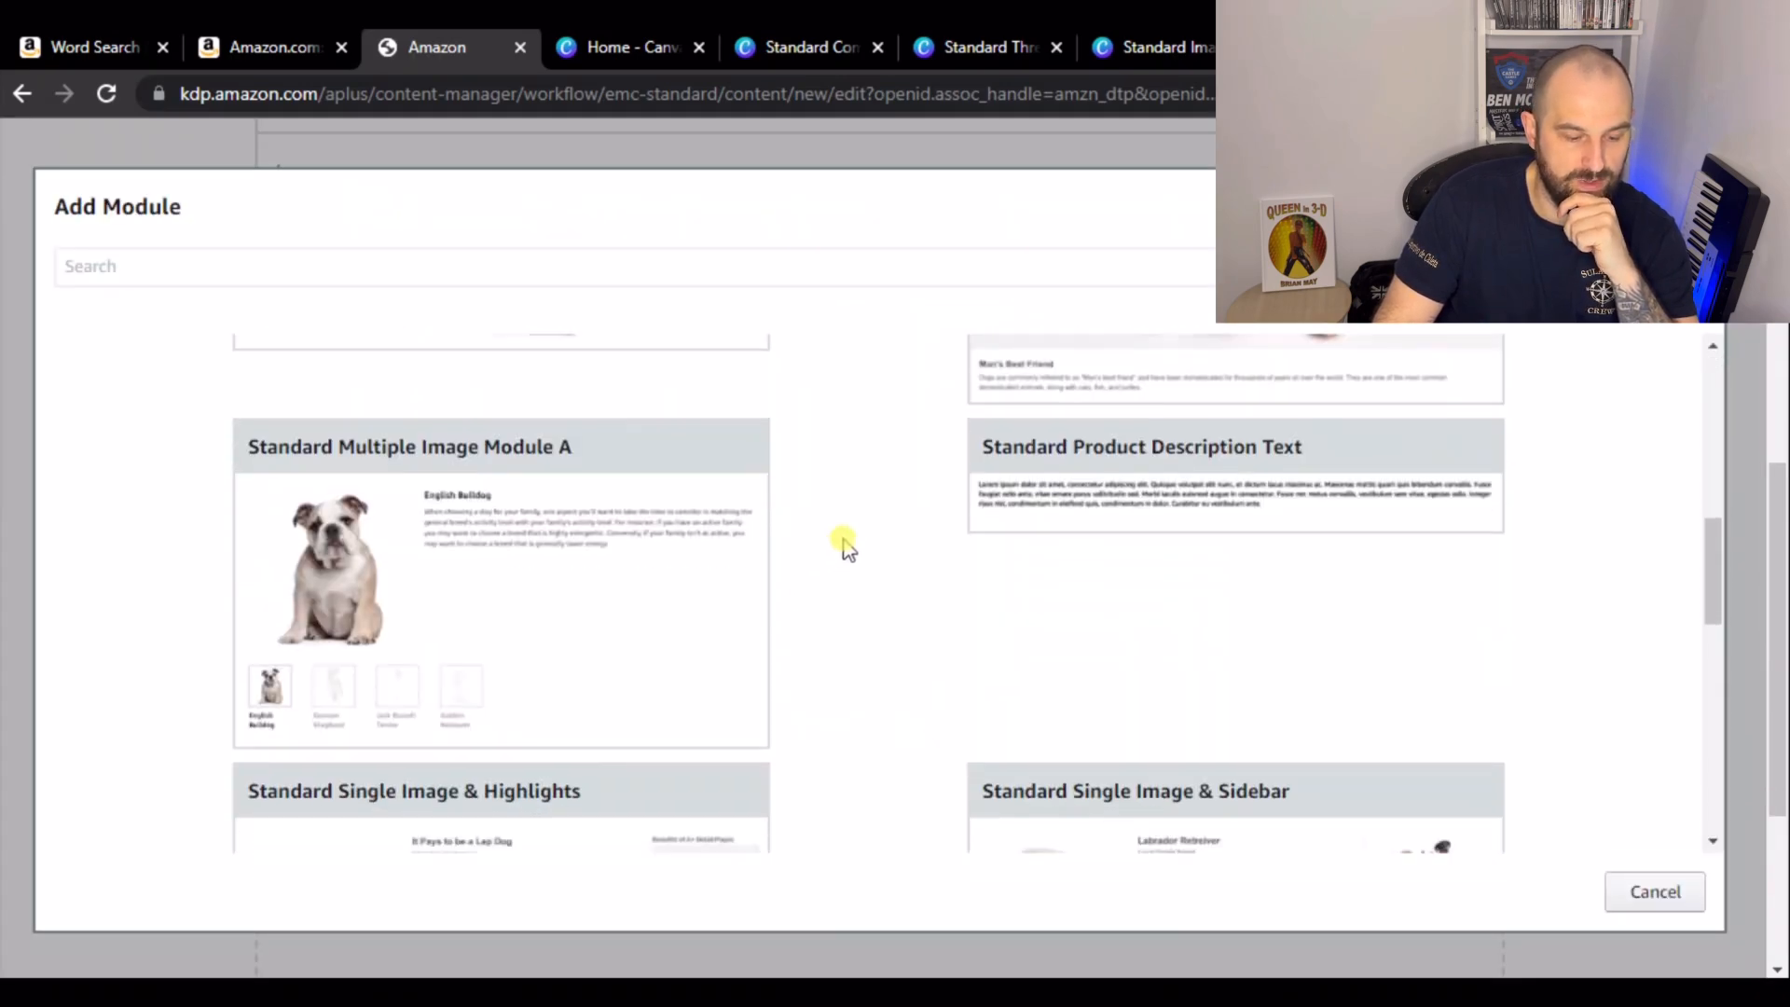
{"action": "scroll", "coordinate": [851, 541], "scroll_direction": "down", "scroll_amount": 3}
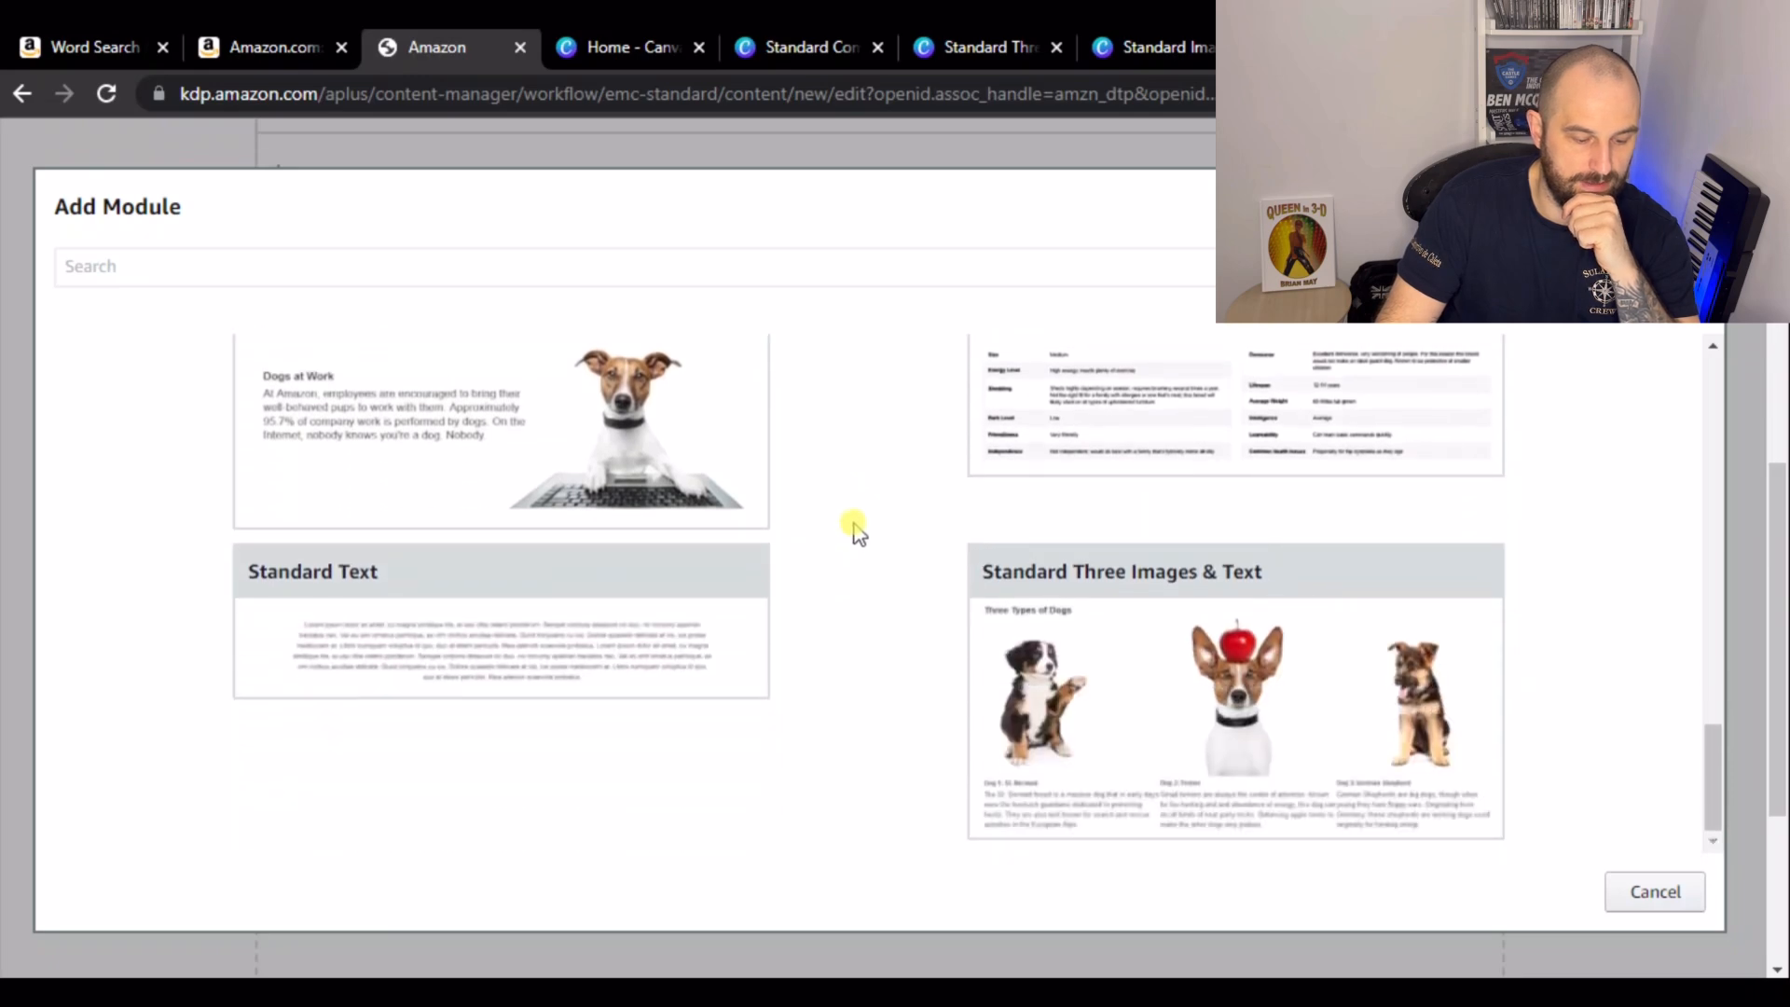
{"action": "scroll", "coordinate": [856, 531], "scroll_direction": "up", "scroll_amount": 10}
{"action": "left_click", "coordinate": [1122, 471]}
- Add a Standard Three Images & Text module after the image header module
{"action": "scroll", "coordinate": [937, 536], "scroll_direction": "down", "scroll_amount": 7}
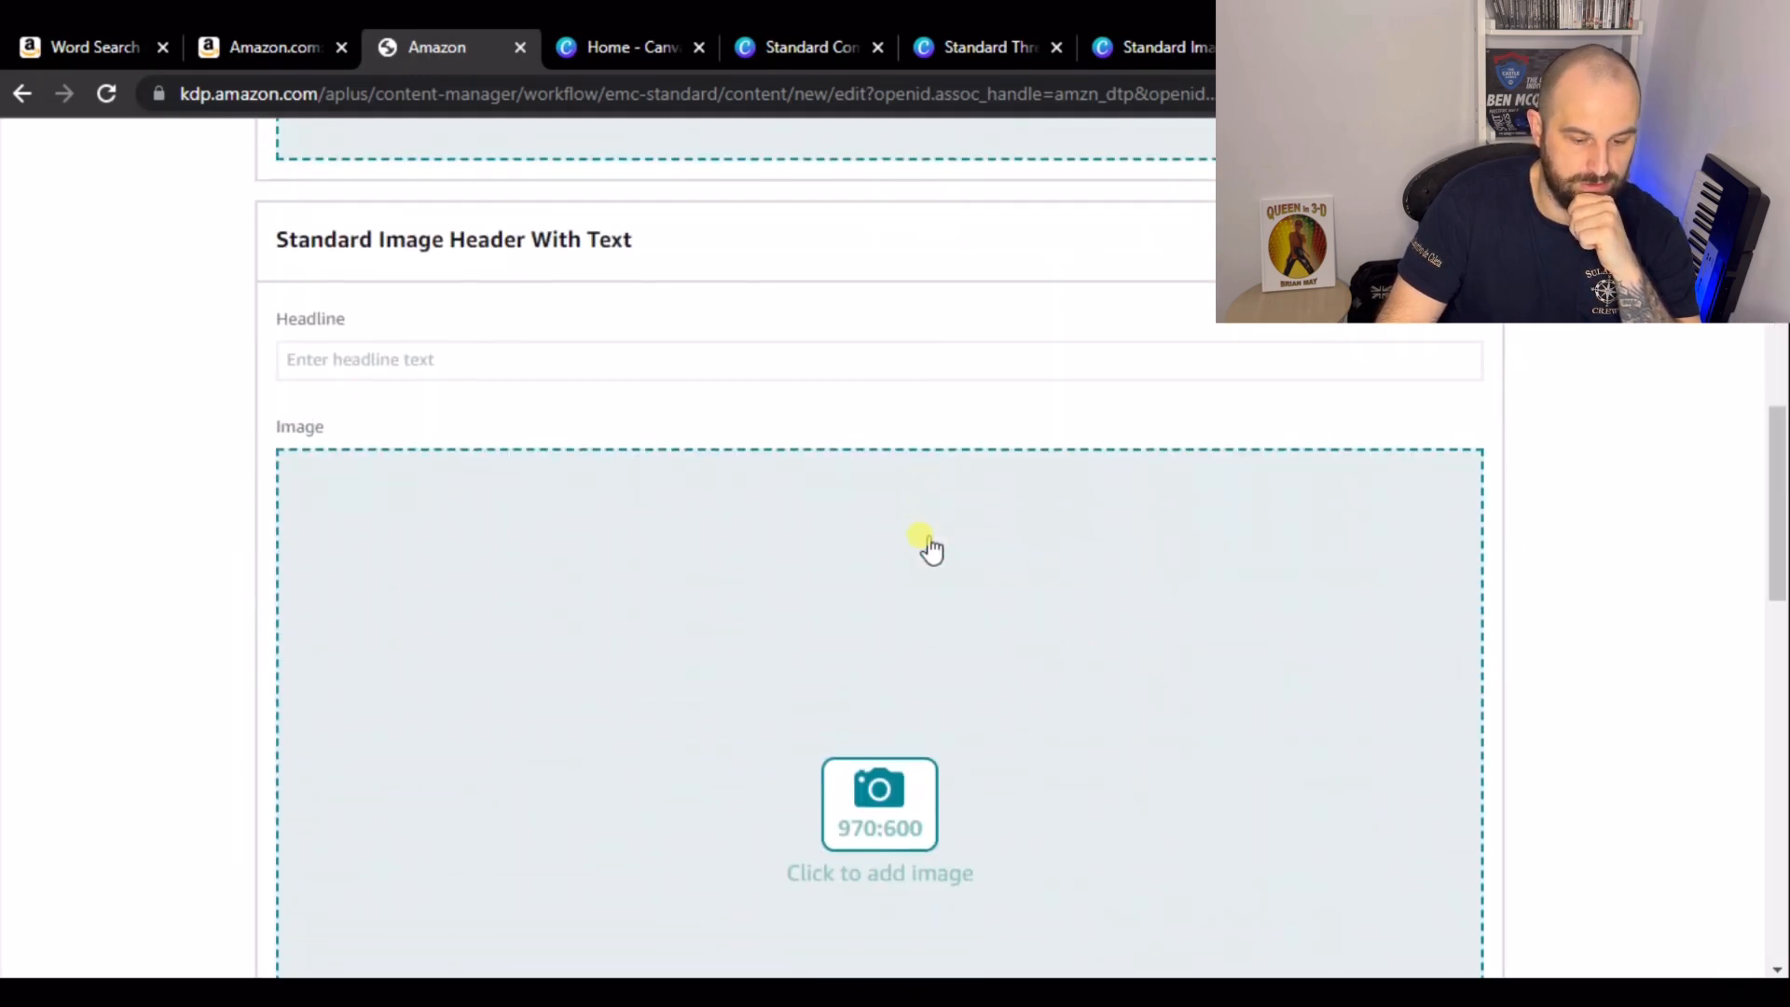
{"action": "scroll", "coordinate": [919, 540], "scroll_direction": "up", "scroll_amount": 7}
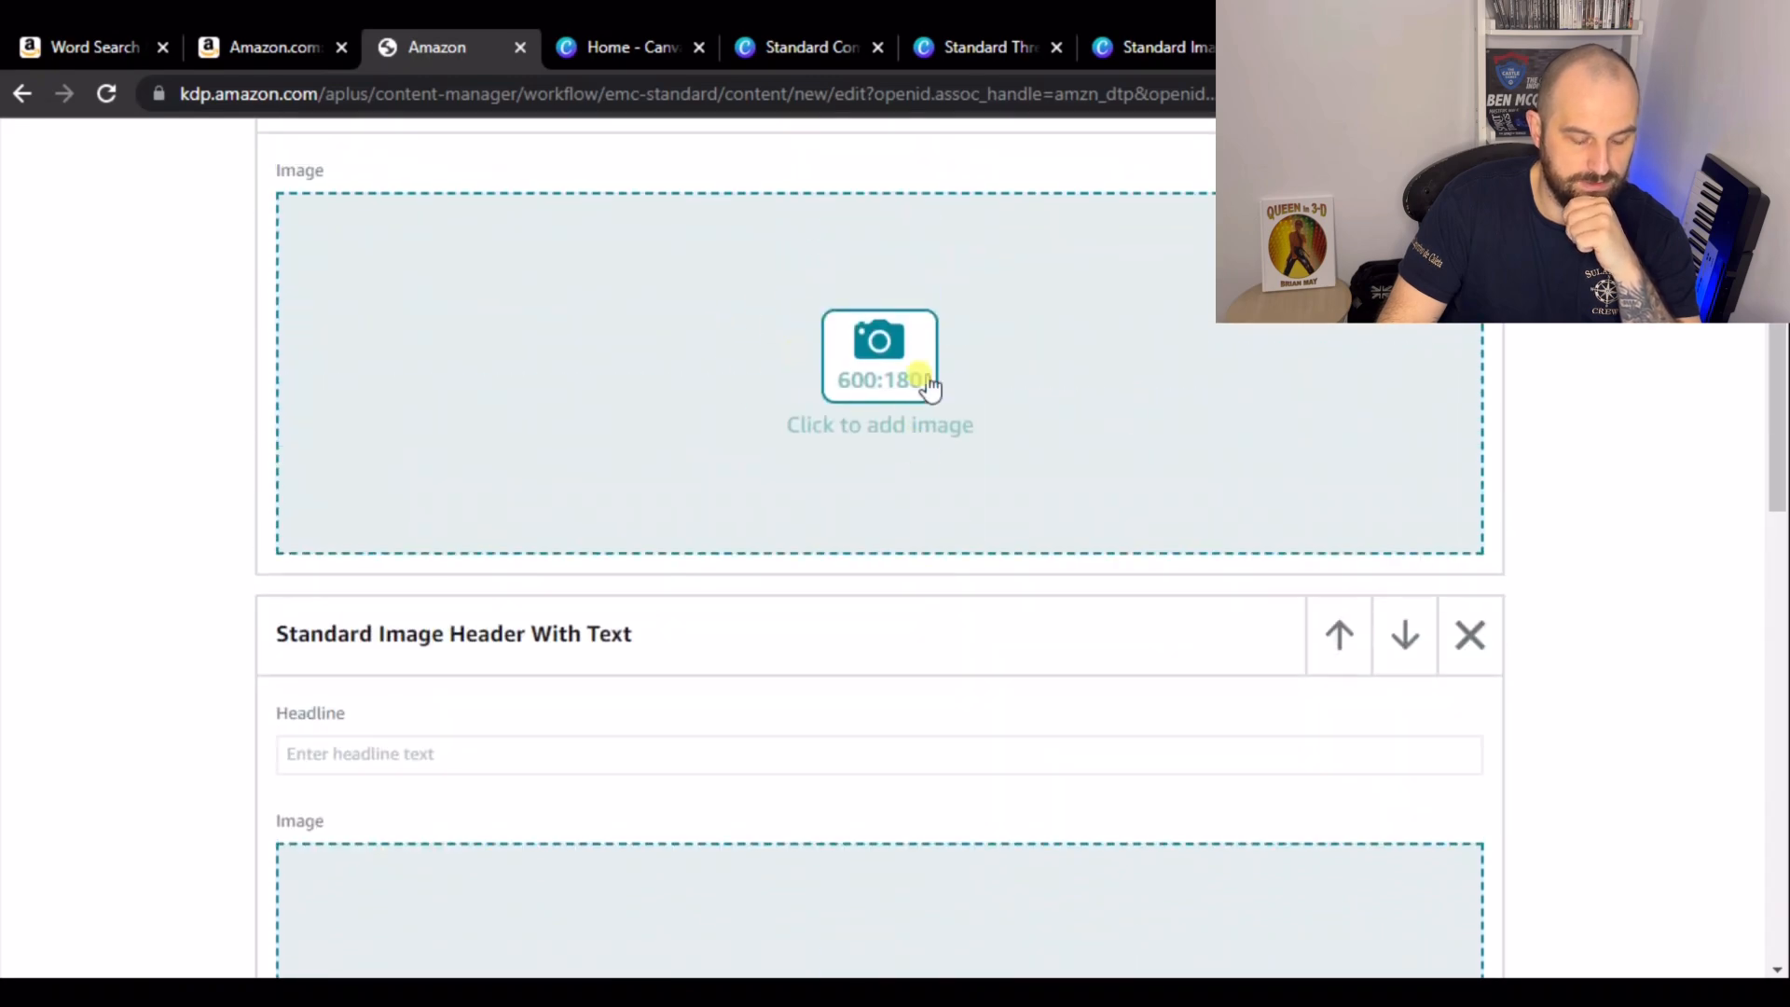
{"action": "scroll", "coordinate": [806, 366], "scroll_direction": "down", "scroll_amount": 11}
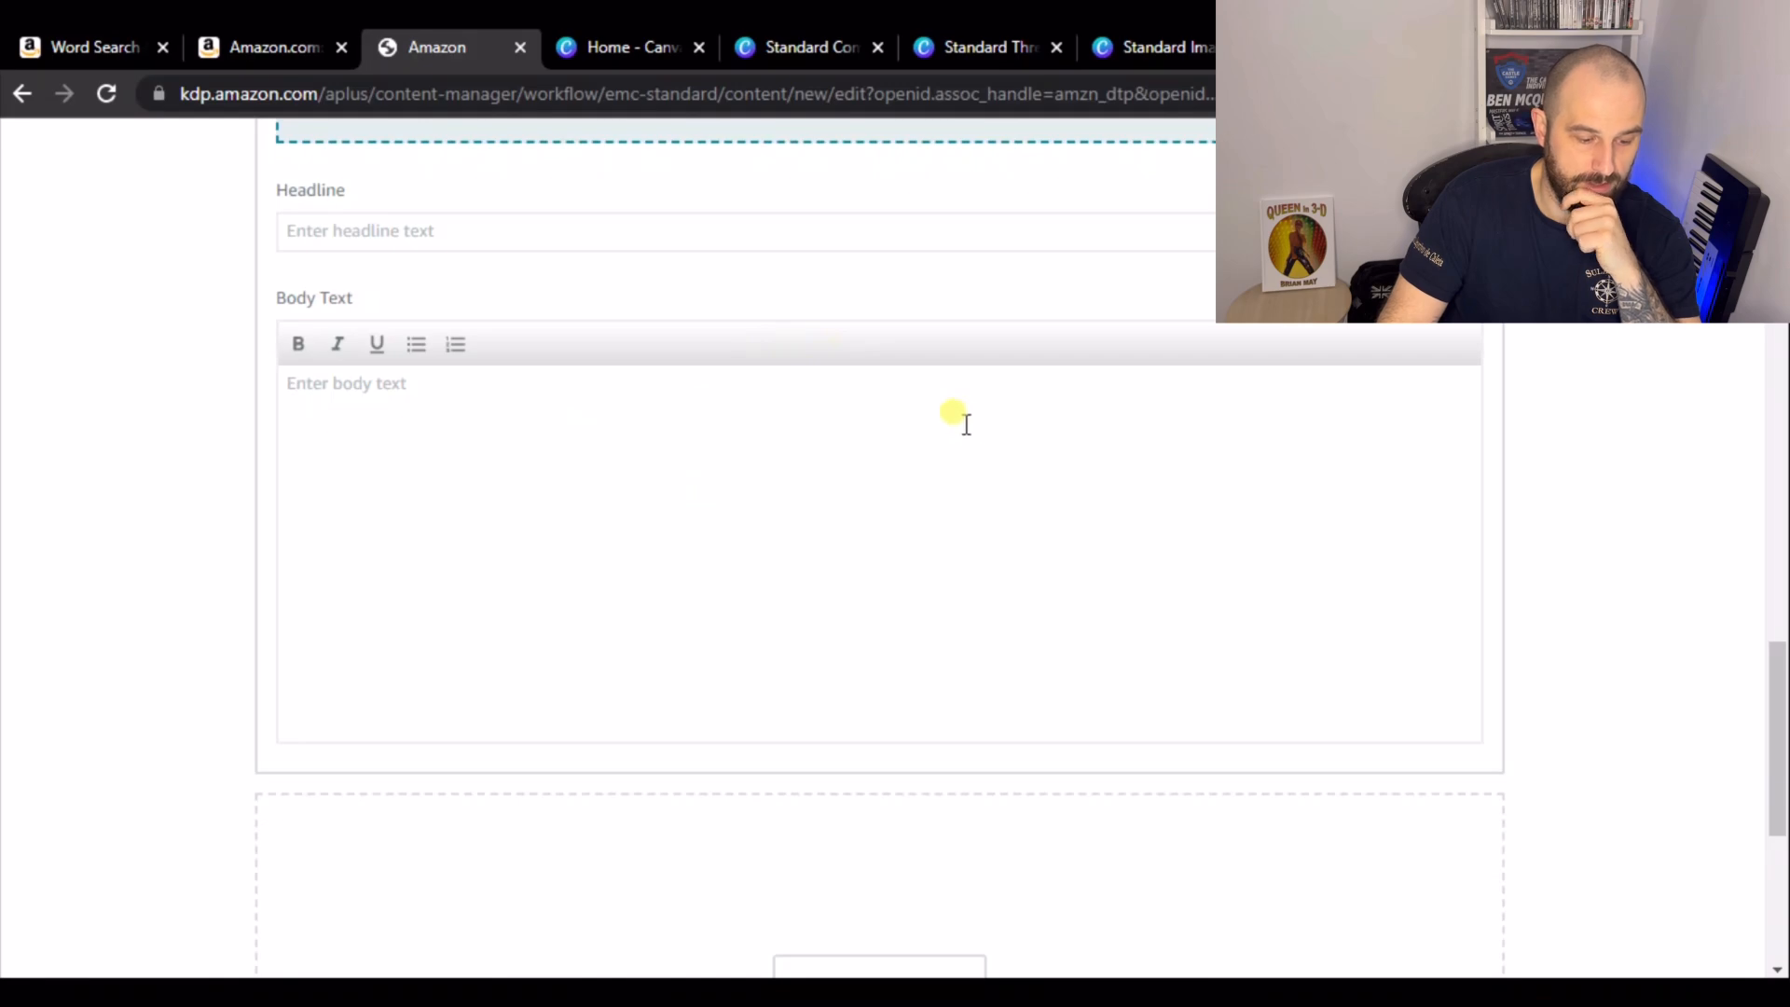
{"action": "scroll", "coordinate": [932, 476], "scroll_direction": "down", "scroll_amount": 5}
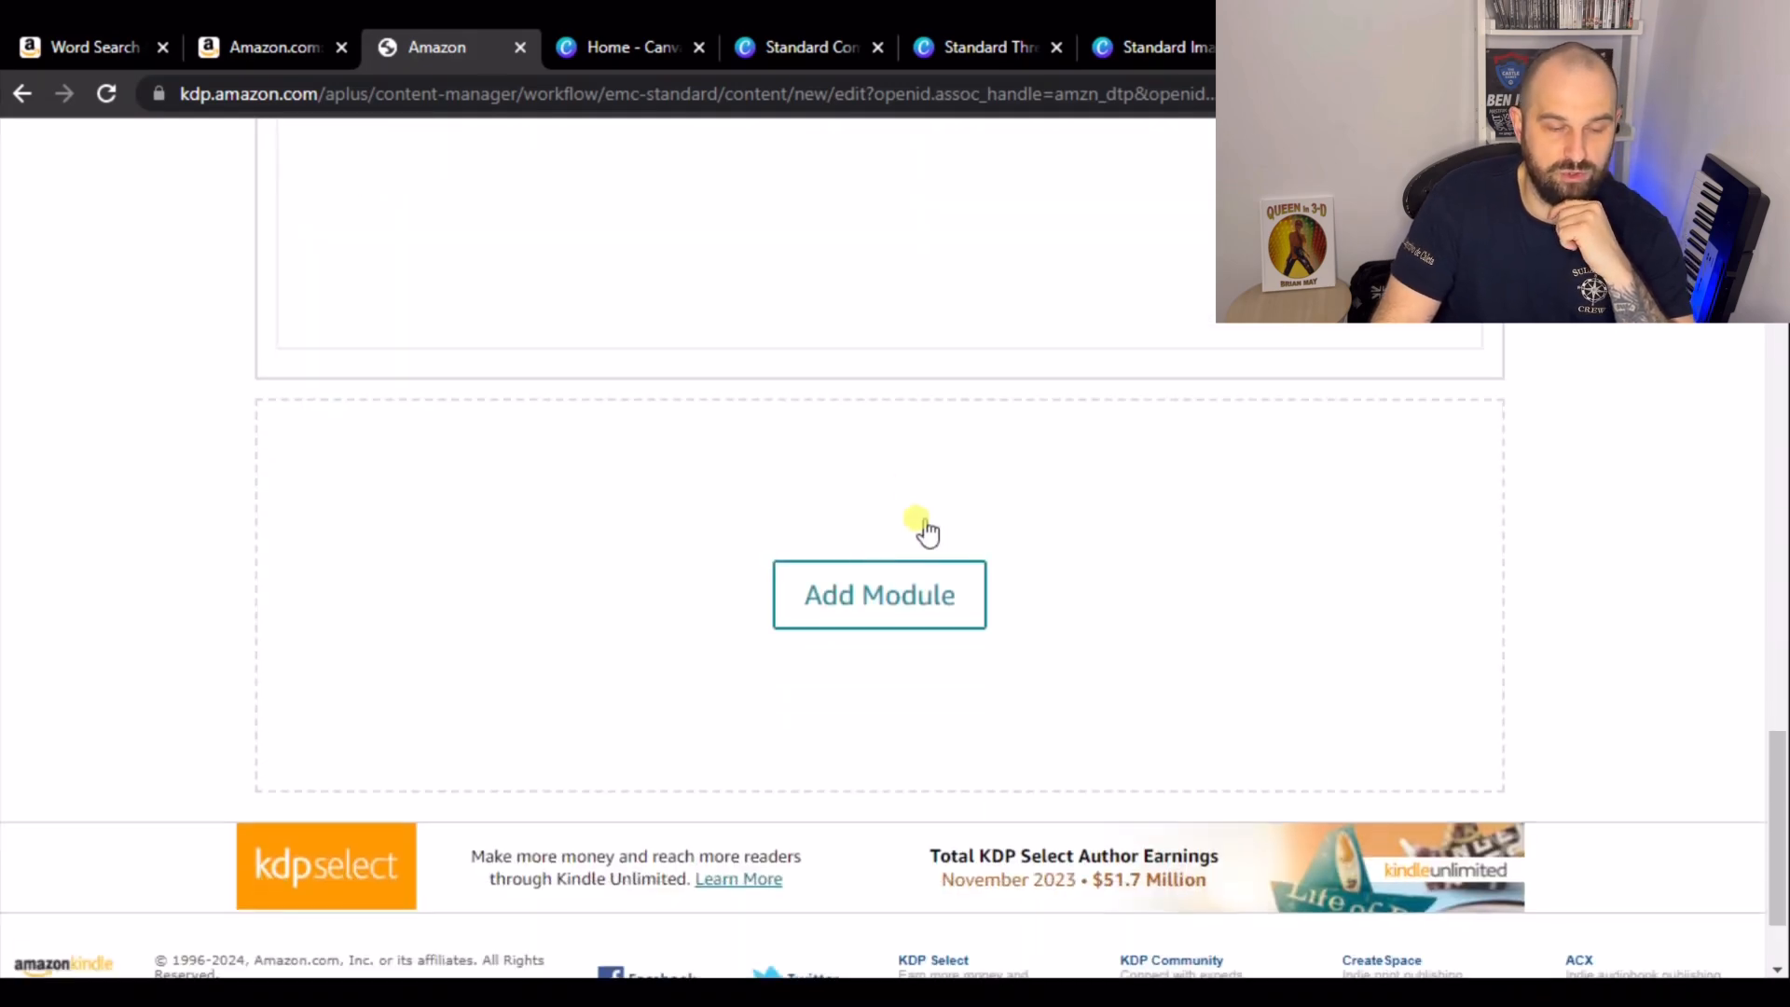
{"action": "left_click", "coordinate": [871, 583]}
{"action": "scroll", "coordinate": [866, 499], "scroll_direction": "down", "scroll_amount": 5}
{"action": "scroll", "coordinate": [859, 484], "scroll_direction": "down", "scroll_amount": 8}
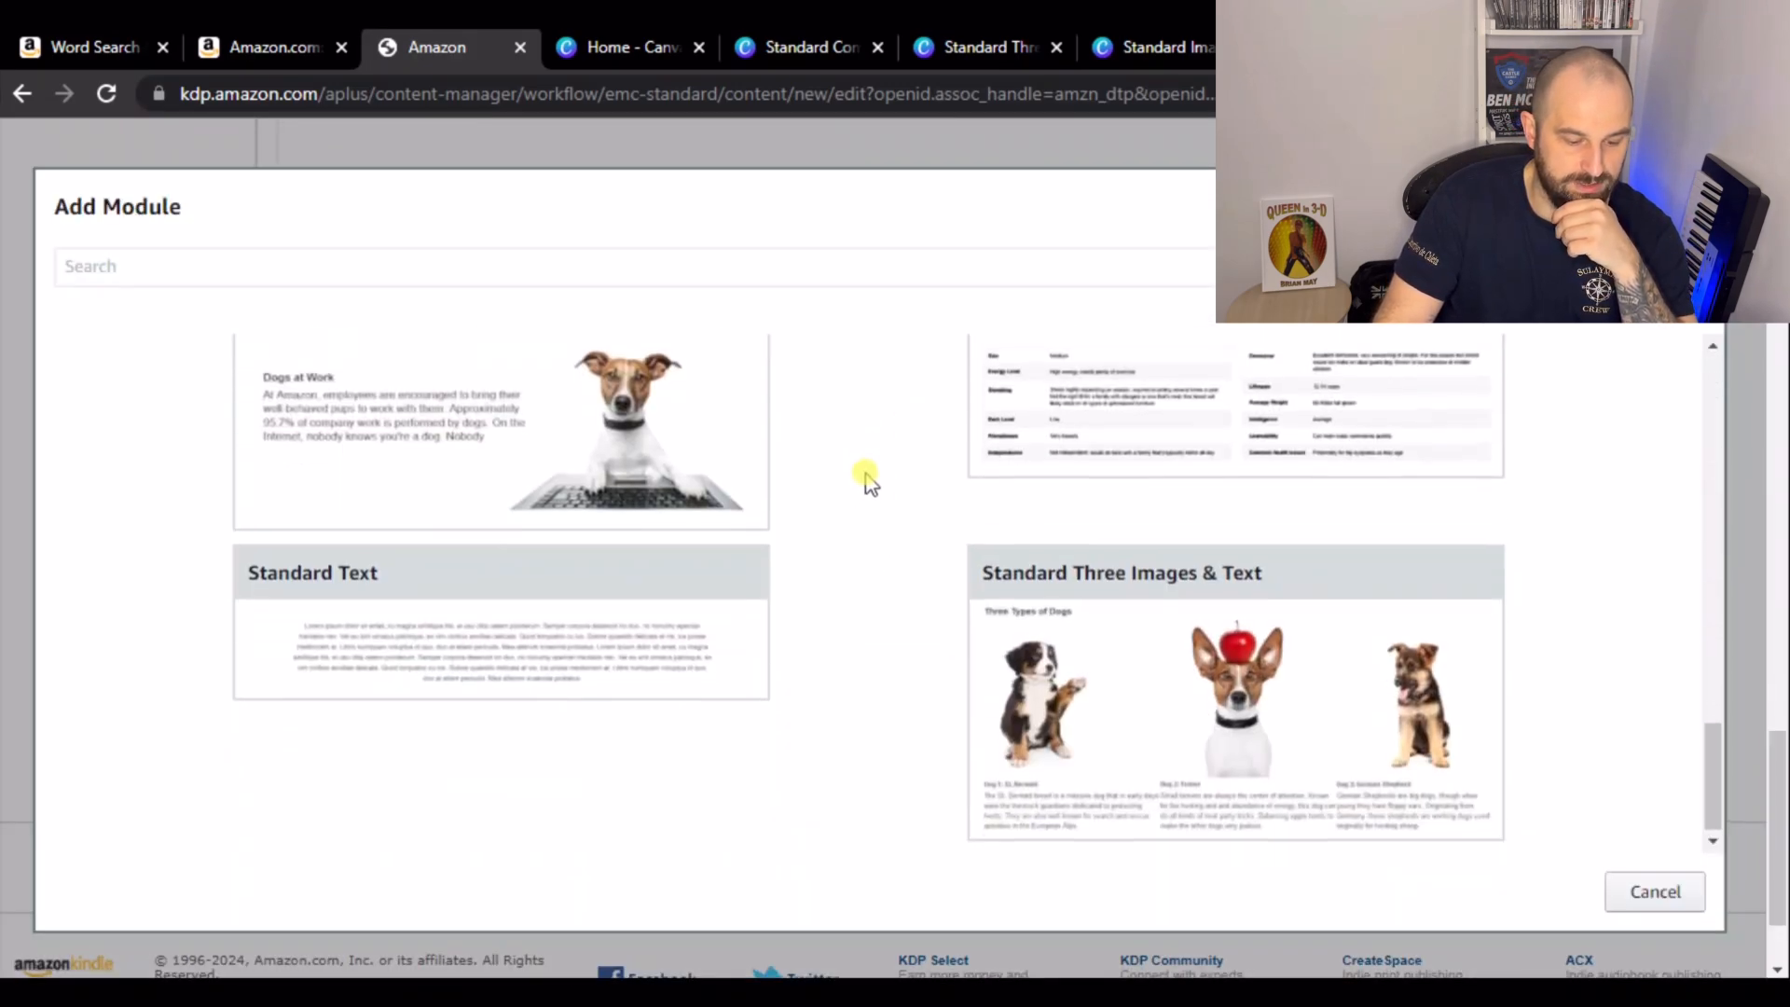
{"action": "left_click", "coordinate": [1205, 703]}
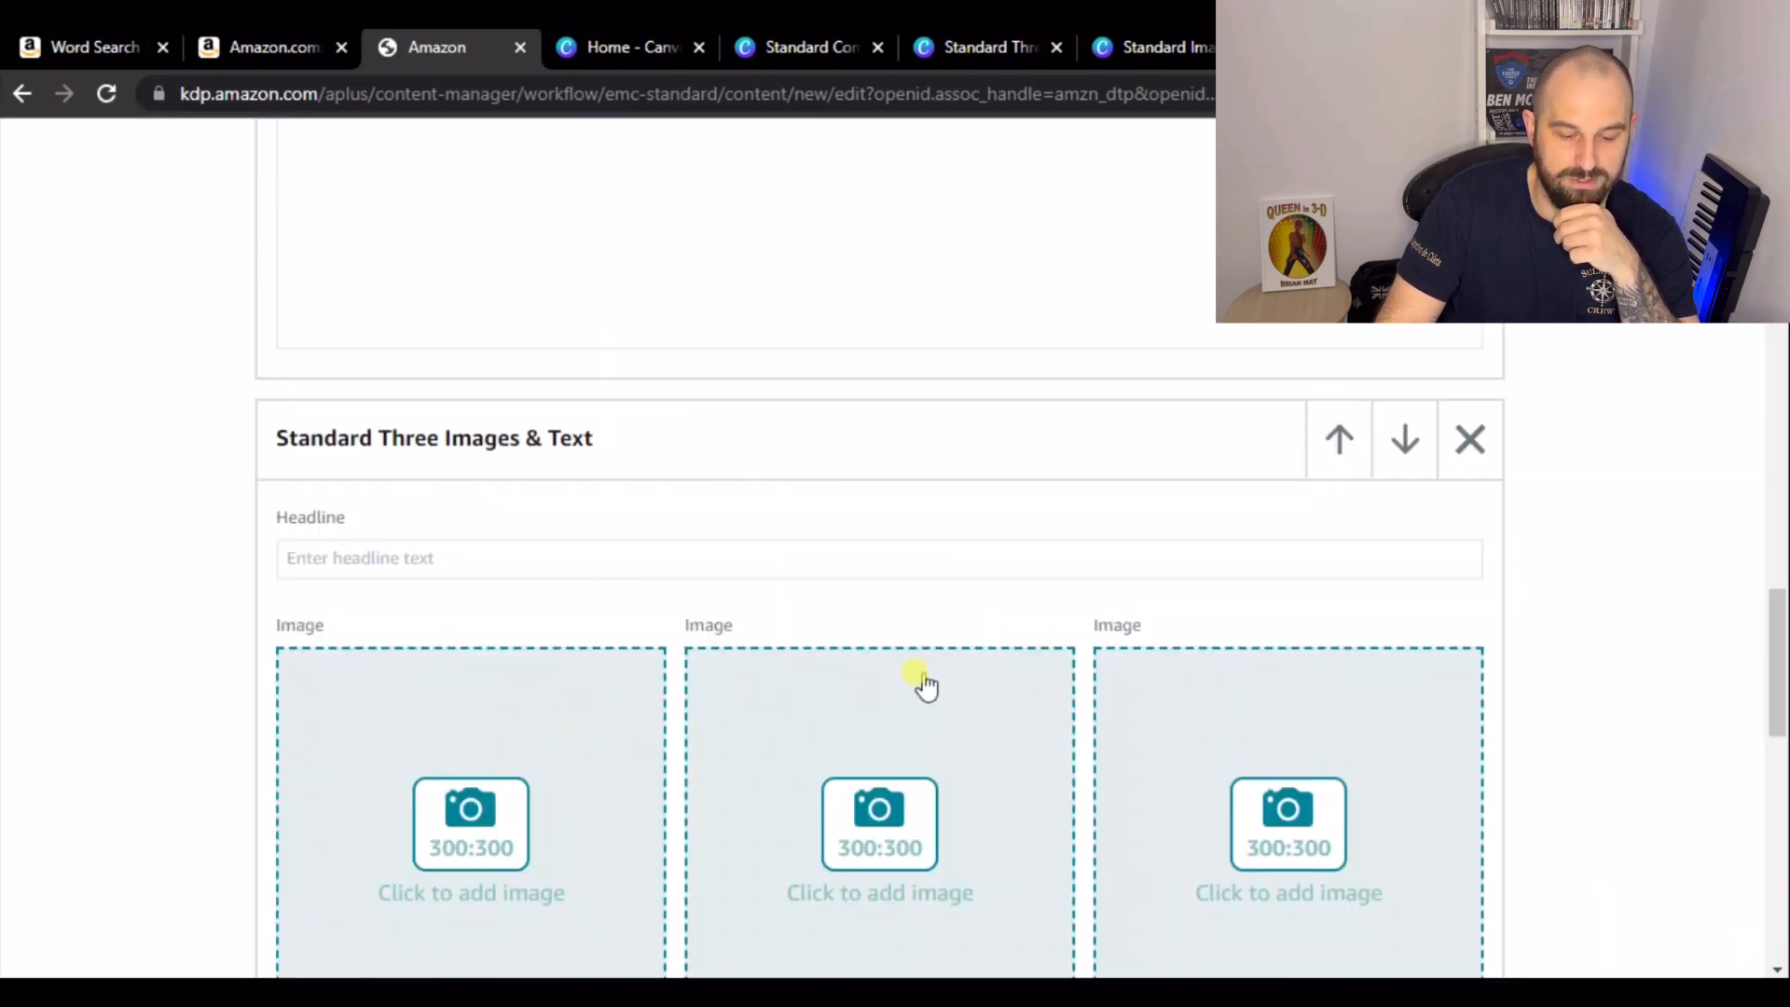
- Add a Standard Comparison Chart module at the end of the content
{"action": "scroll", "coordinate": [1060, 459], "scroll_direction": "down", "scroll_amount": 4}
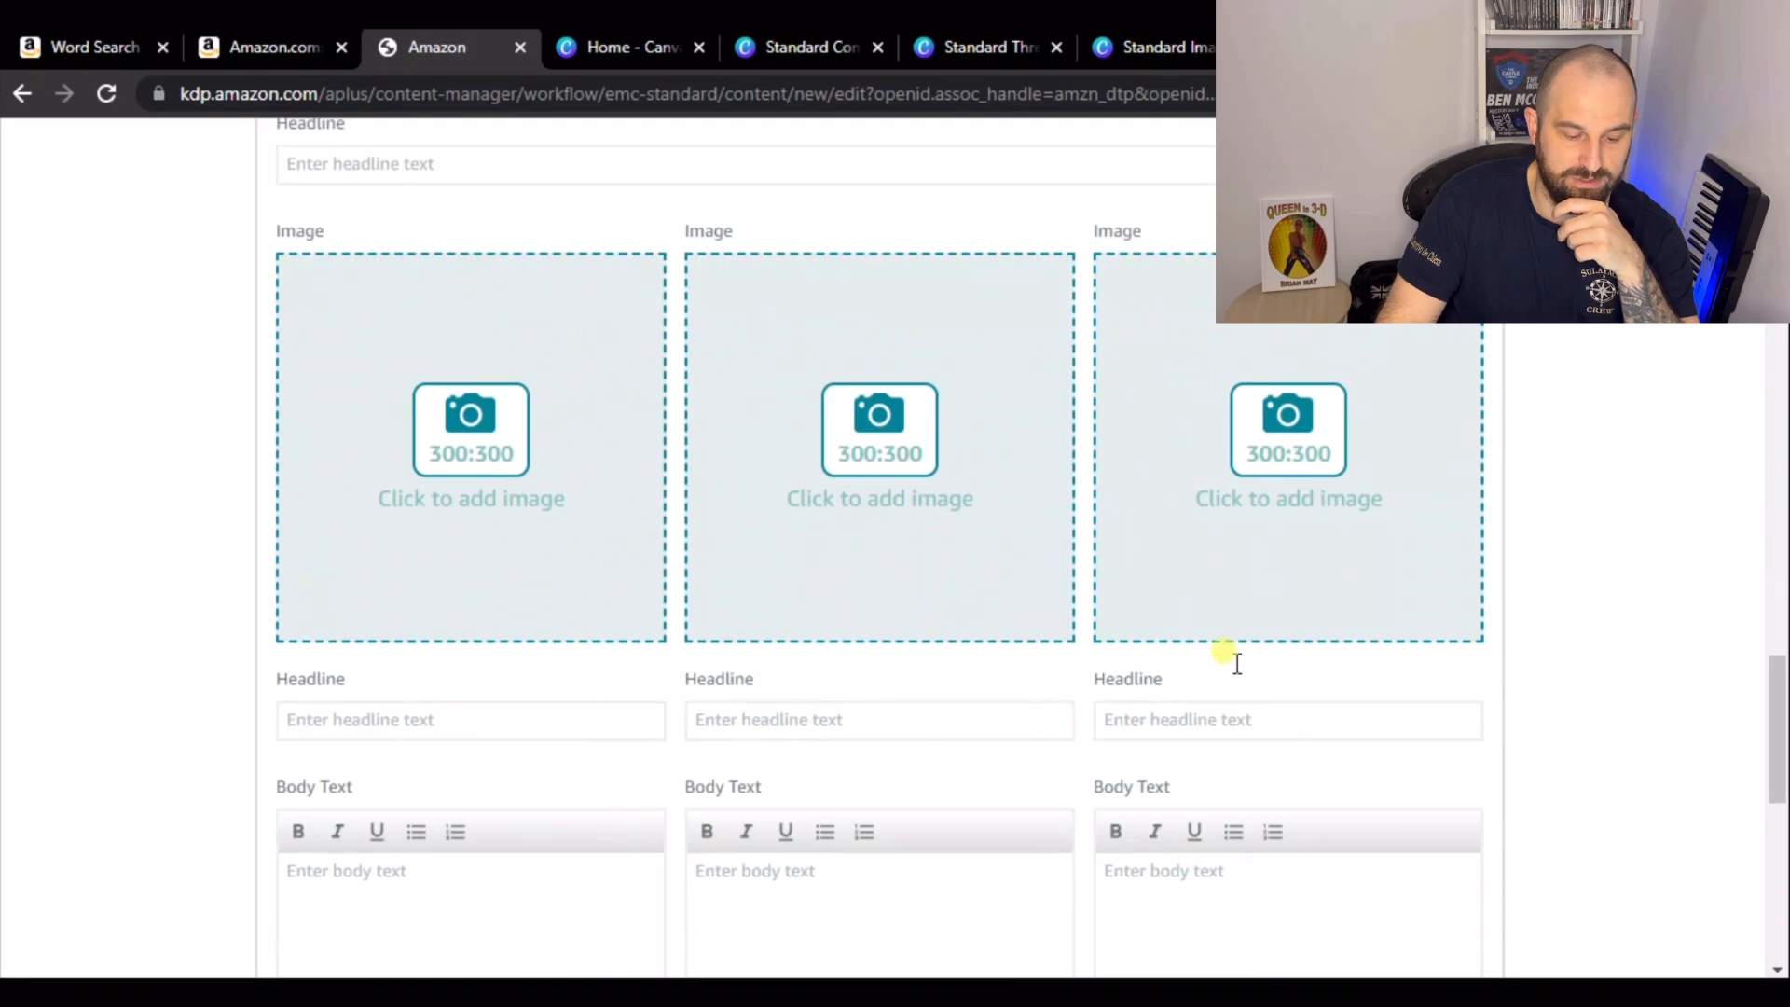
{"action": "scroll", "coordinate": [887, 543], "scroll_direction": "down", "scroll_amount": 1}
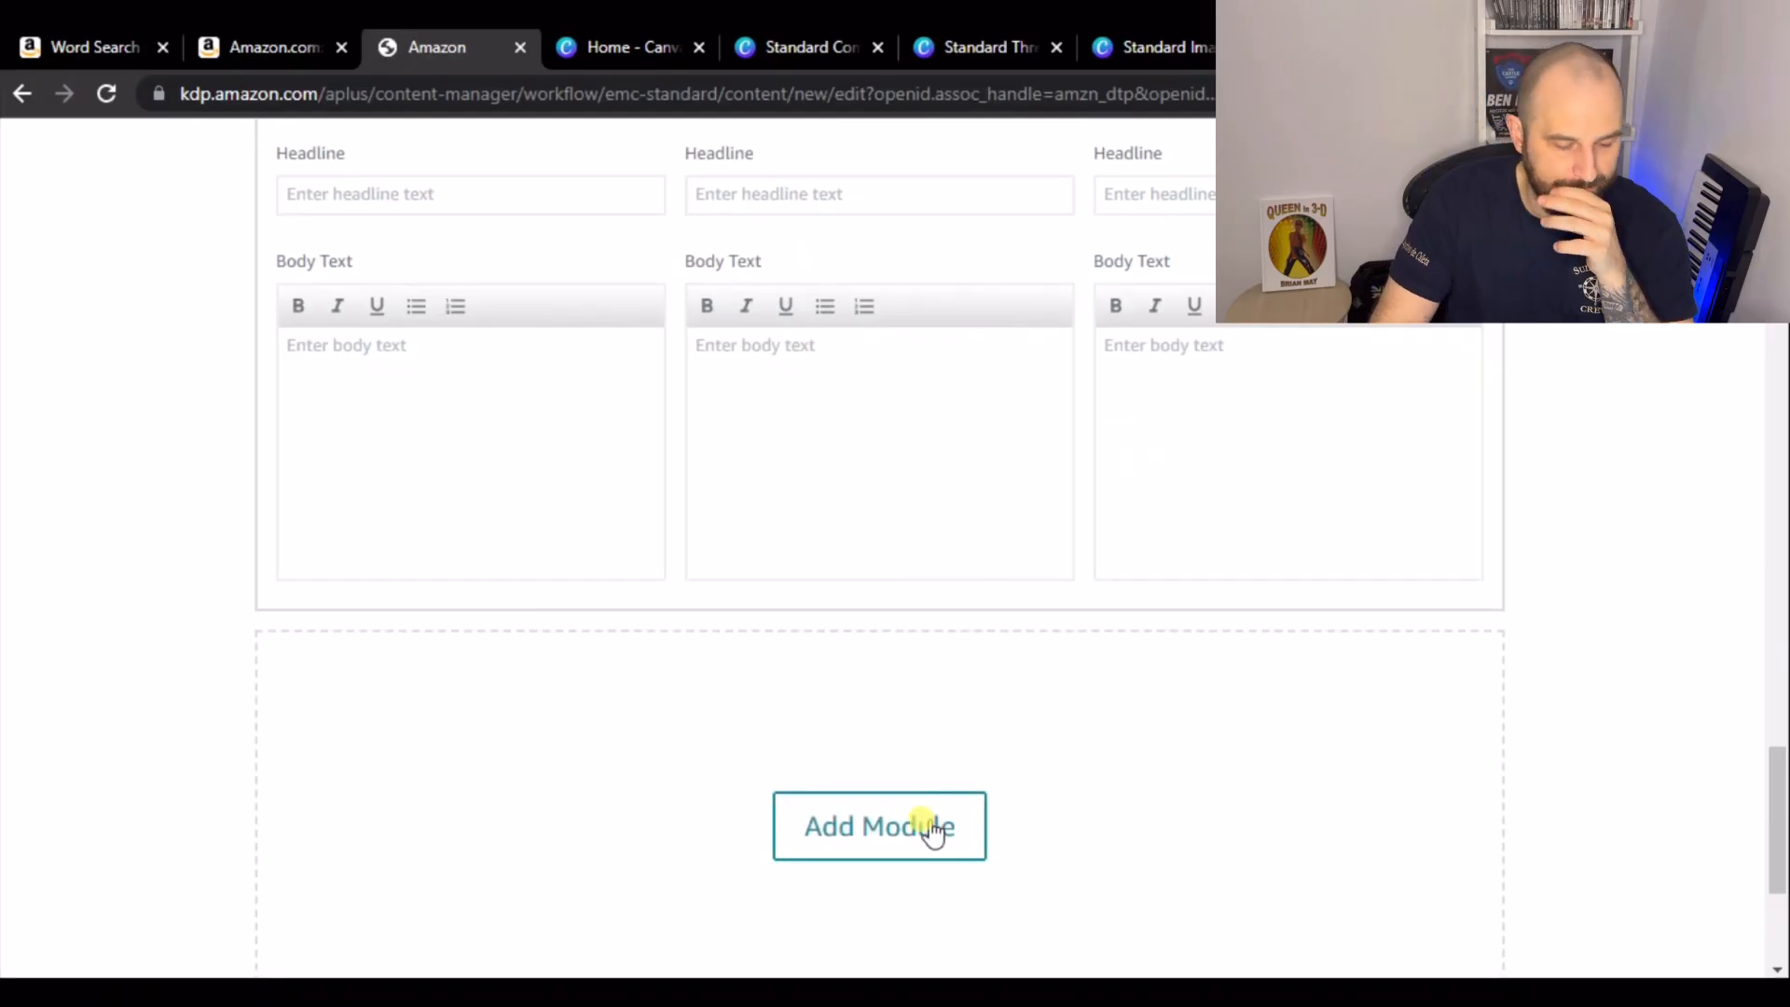
{"action": "left_click", "coordinate": [927, 828]}
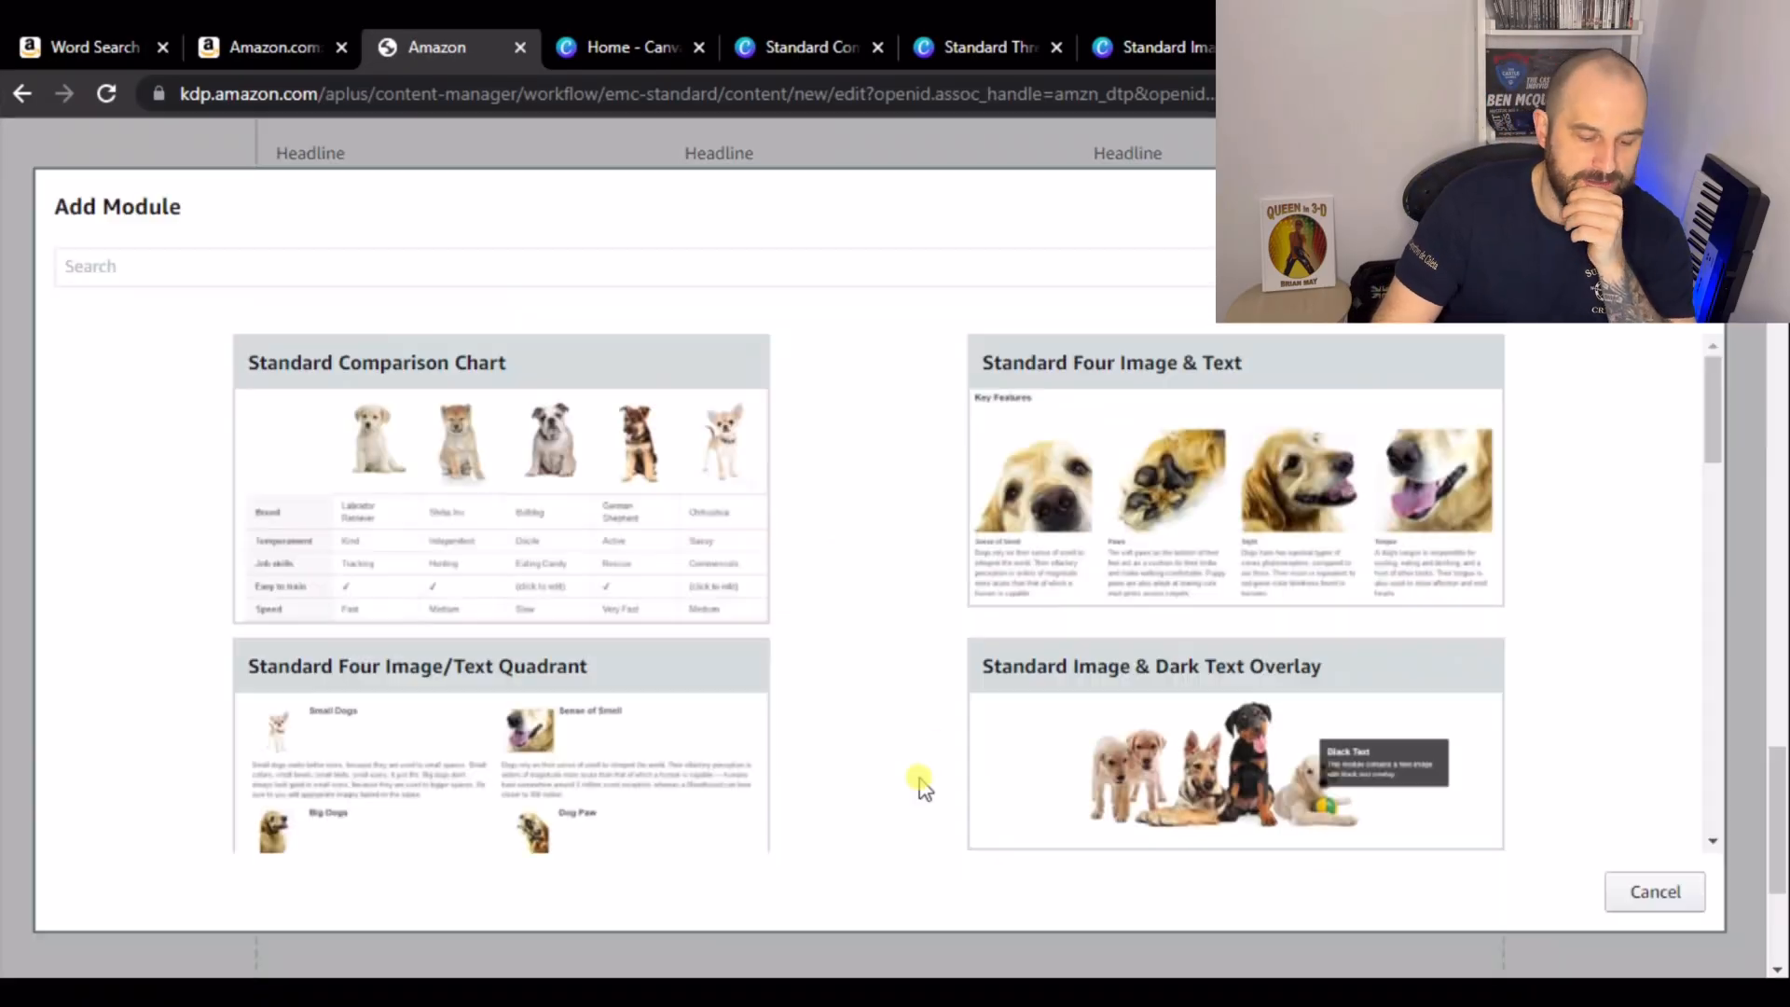
{"action": "left_click", "coordinate": [678, 540]}
{"action": "scroll", "coordinate": [923, 536], "scroll_direction": "down", "scroll_amount": 4}
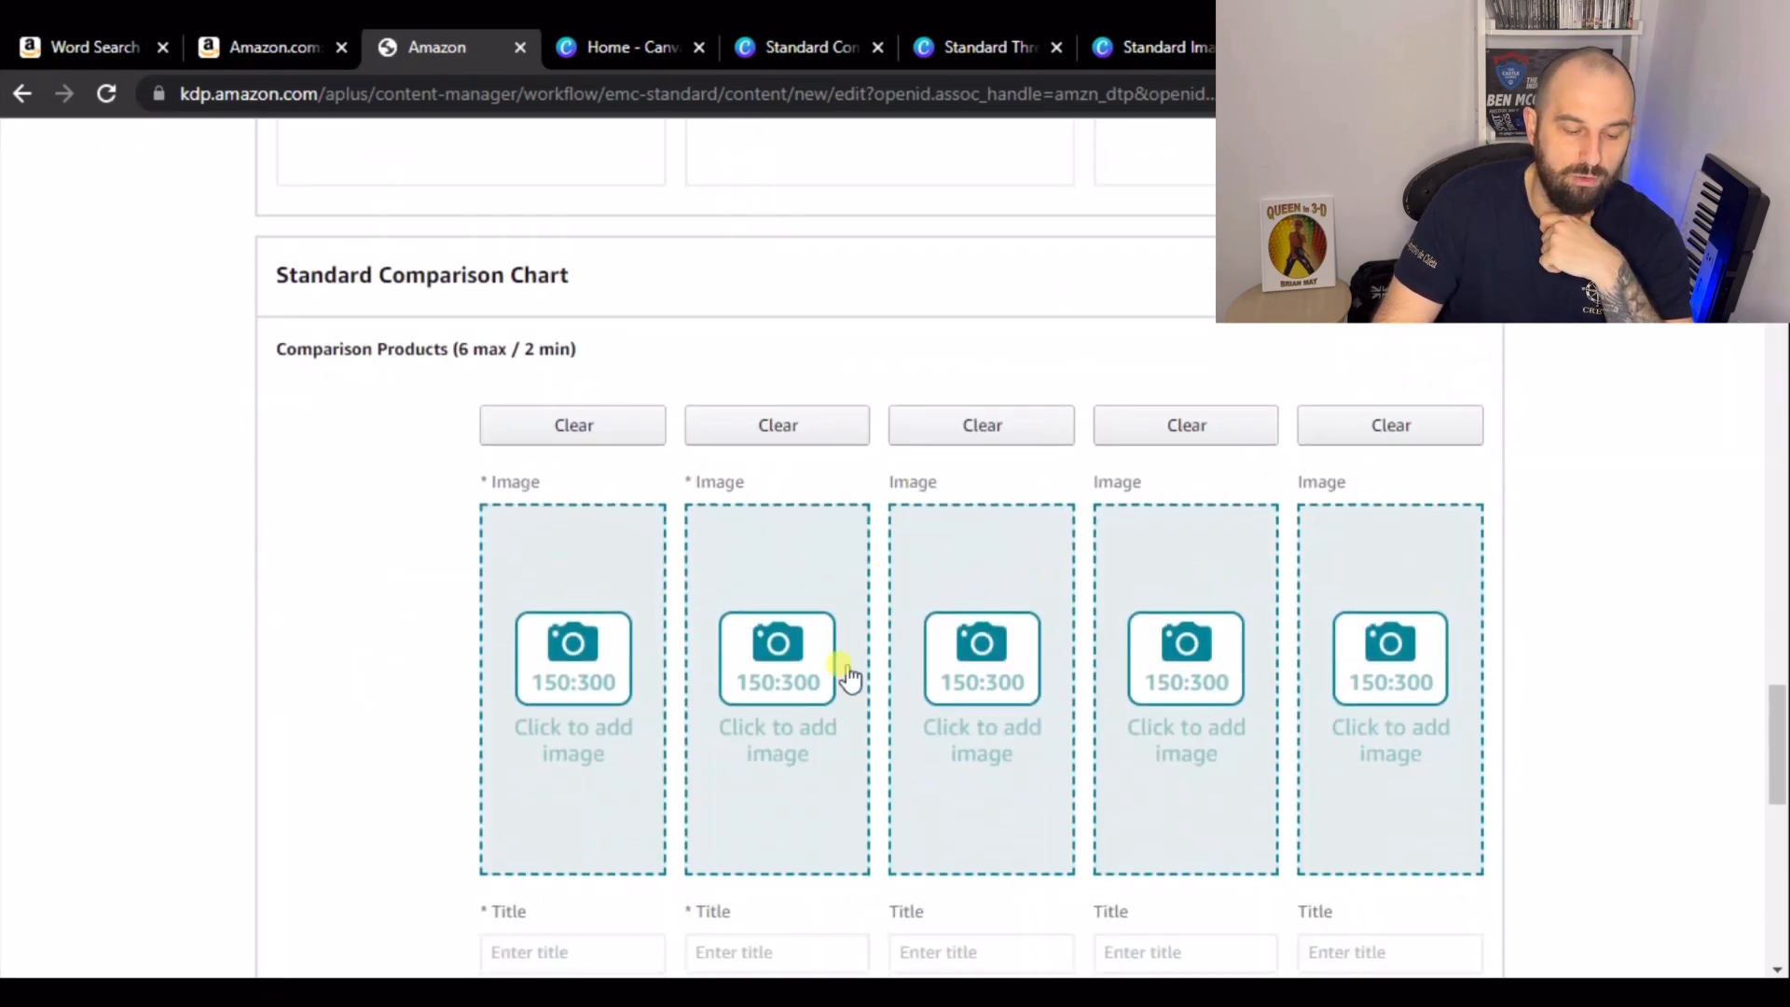
- Review the added modules' fields and required image sizes from chart back up to logo
{"action": "scroll", "coordinate": [524, 617], "scroll_direction": "down", "scroll_amount": 1}
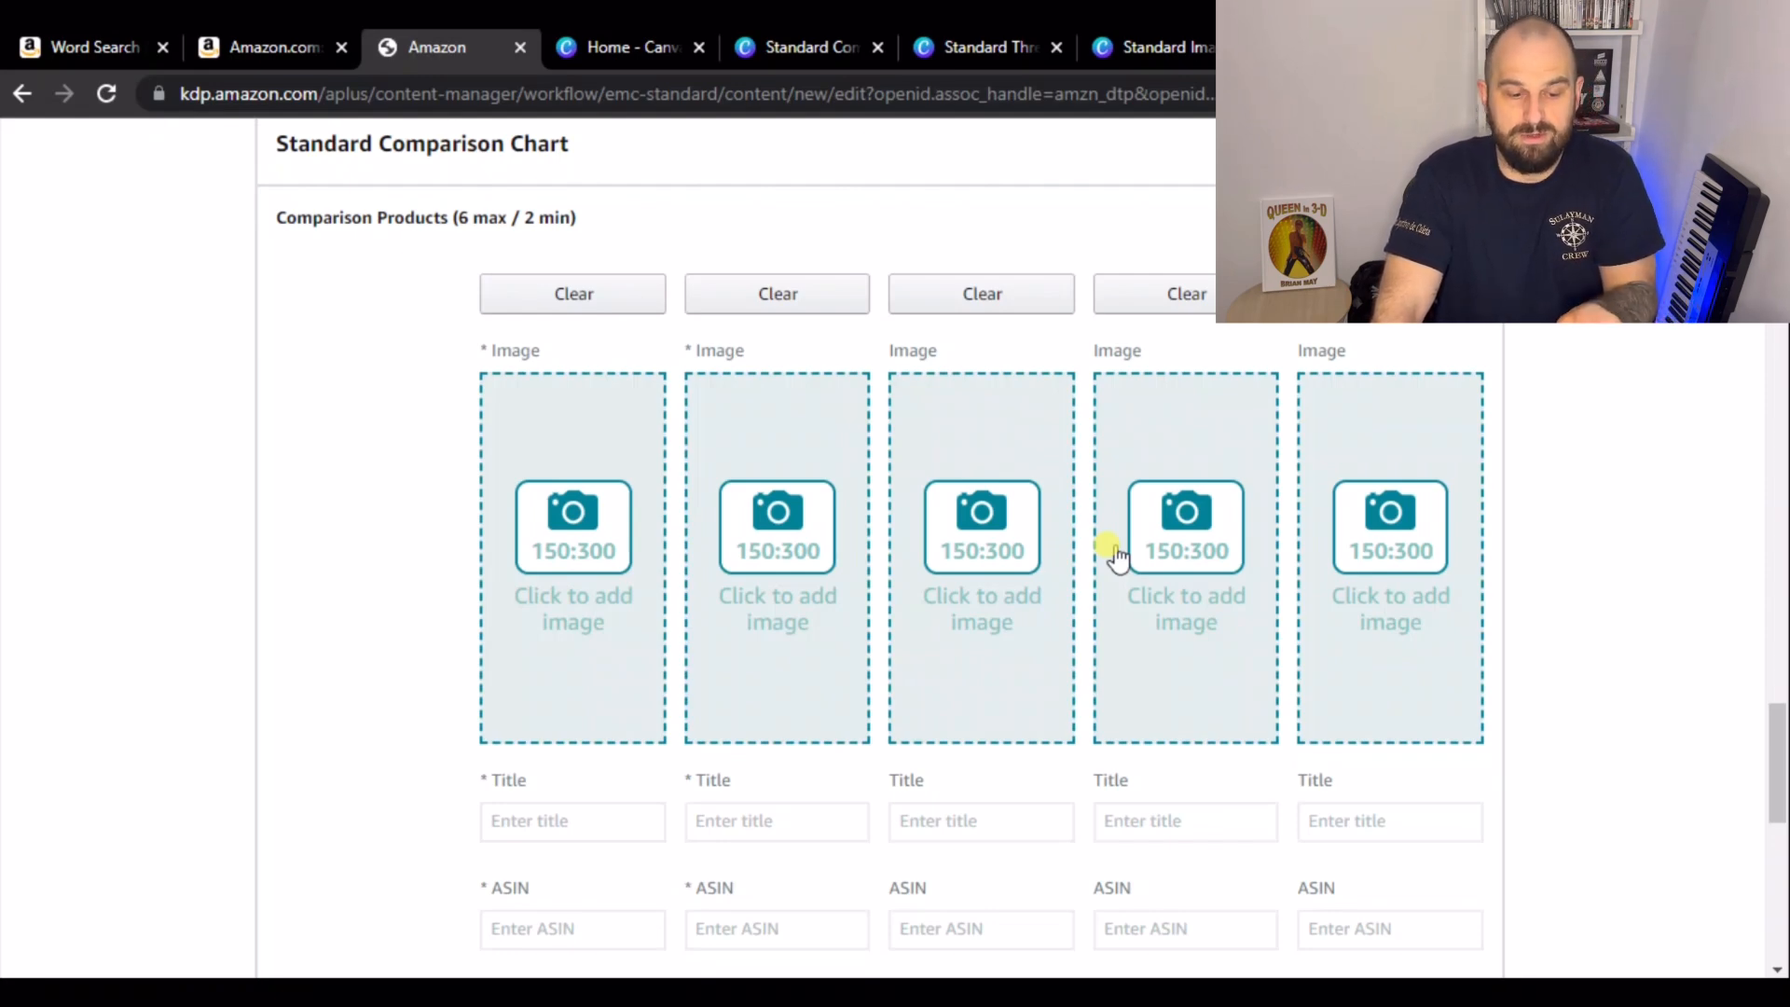
{"action": "scroll", "coordinate": [747, 501], "scroll_direction": "down", "scroll_amount": 3}
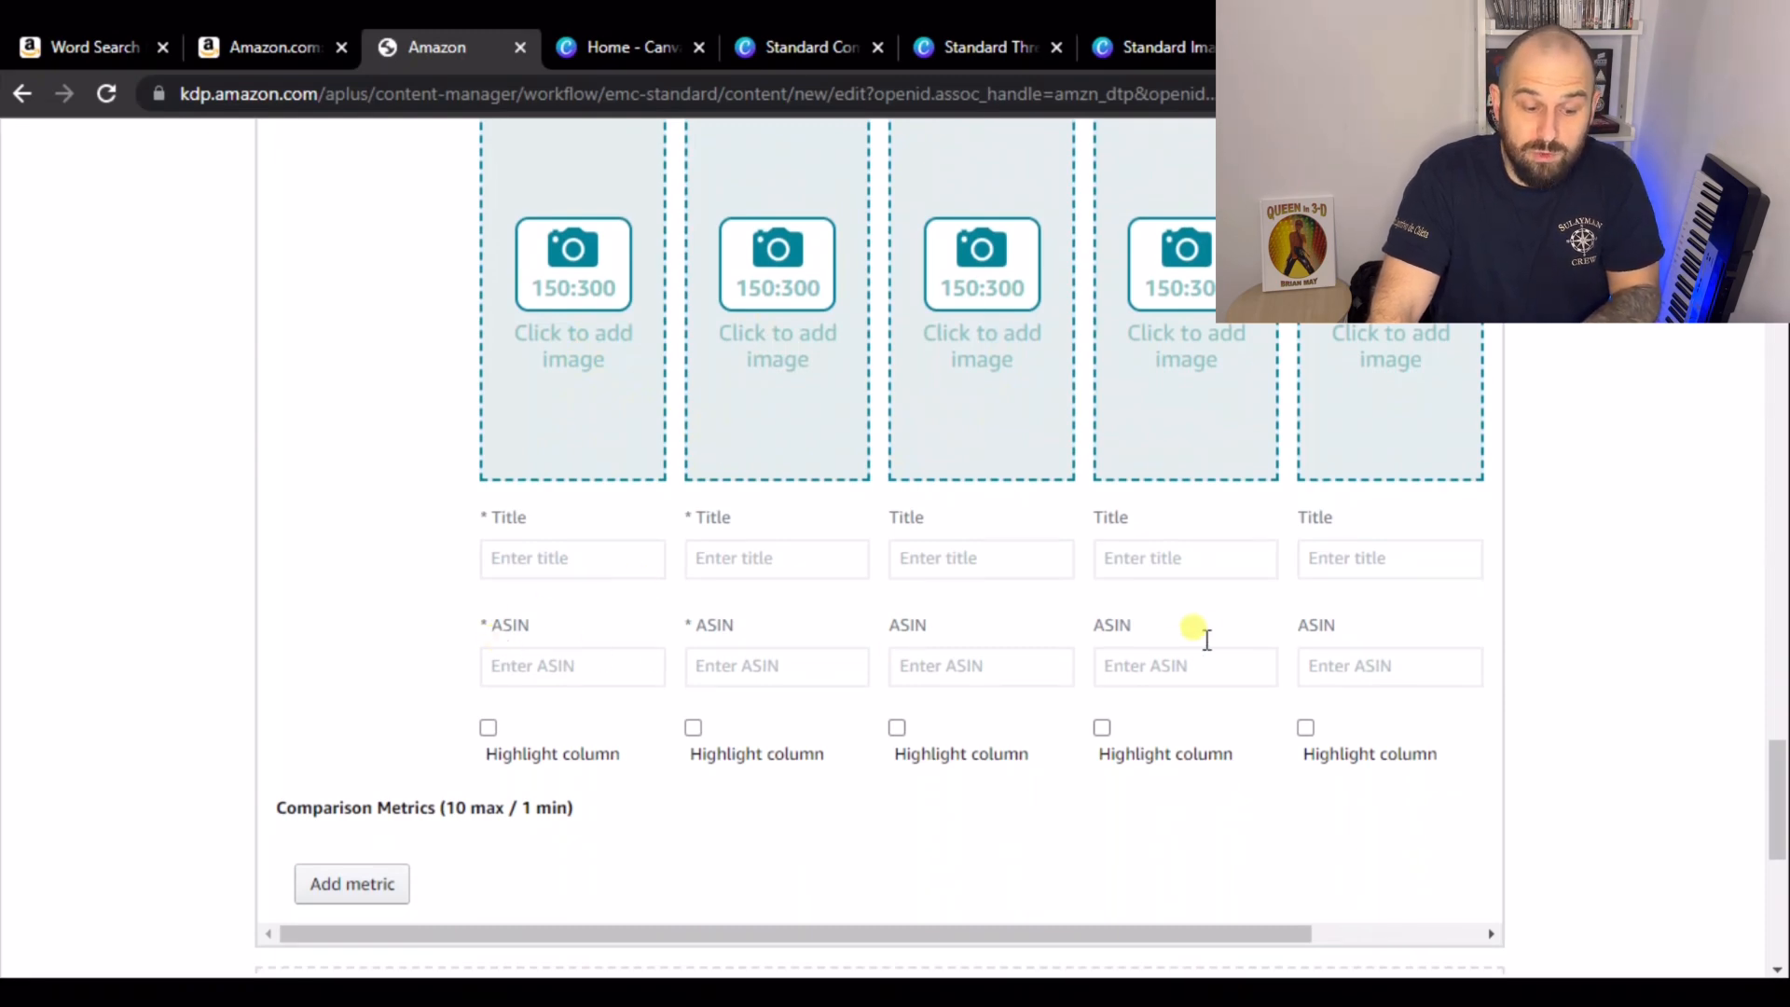
{"action": "scroll", "coordinate": [1227, 643], "scroll_direction": "up", "scroll_amount": 9}
{"action": "scroll", "coordinate": [1166, 632], "scroll_direction": "down", "scroll_amount": 7}
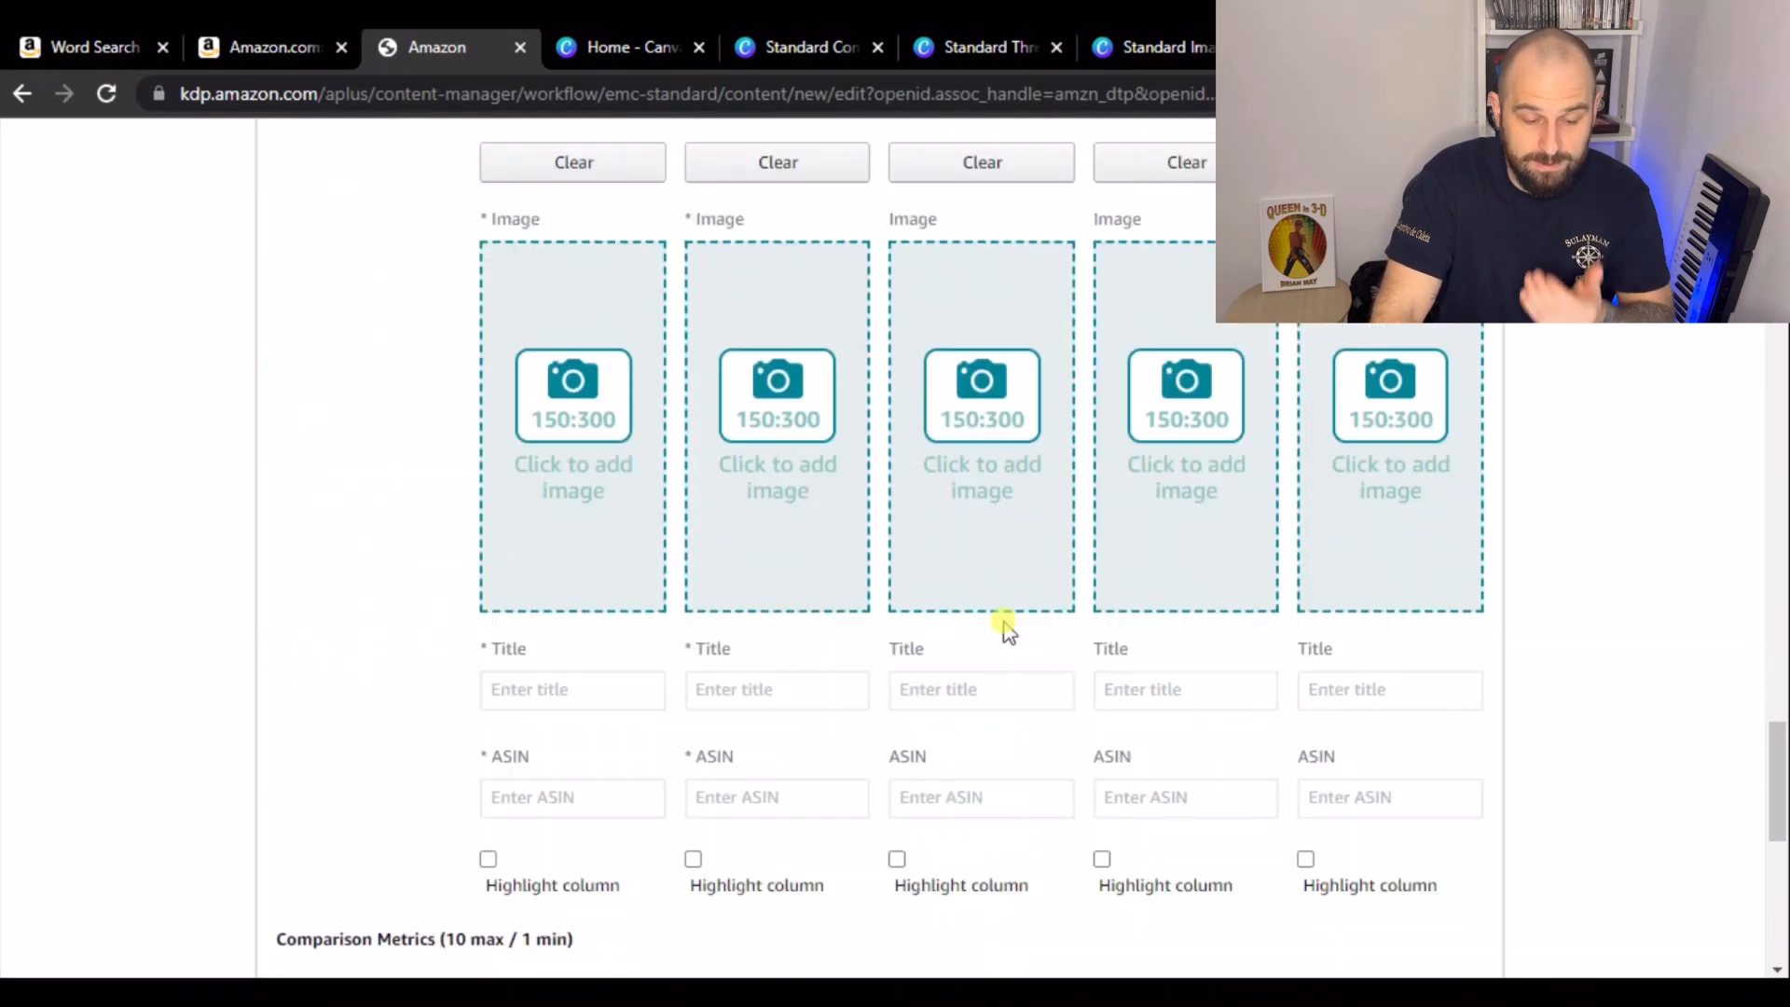
{"action": "scroll", "coordinate": [1240, 471], "scroll_direction": "up", "scroll_amount": 20}
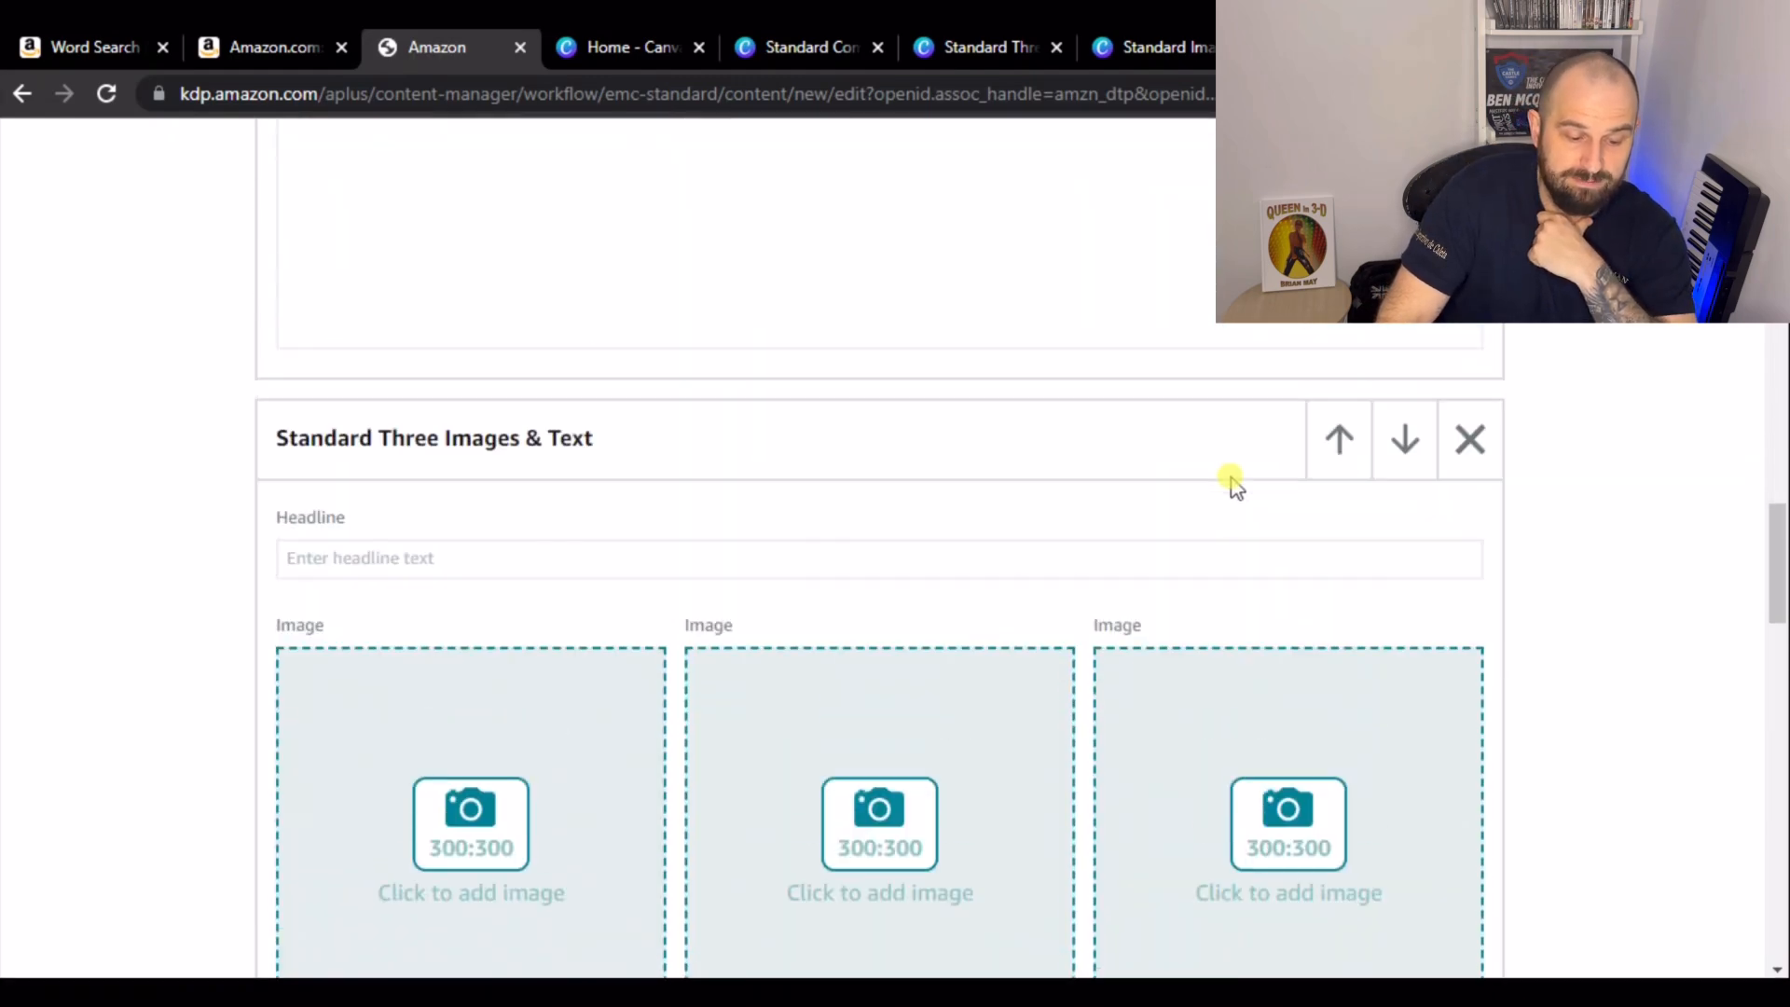
{"action": "scroll", "coordinate": [1217, 477], "scroll_direction": "up", "scroll_amount": 10}
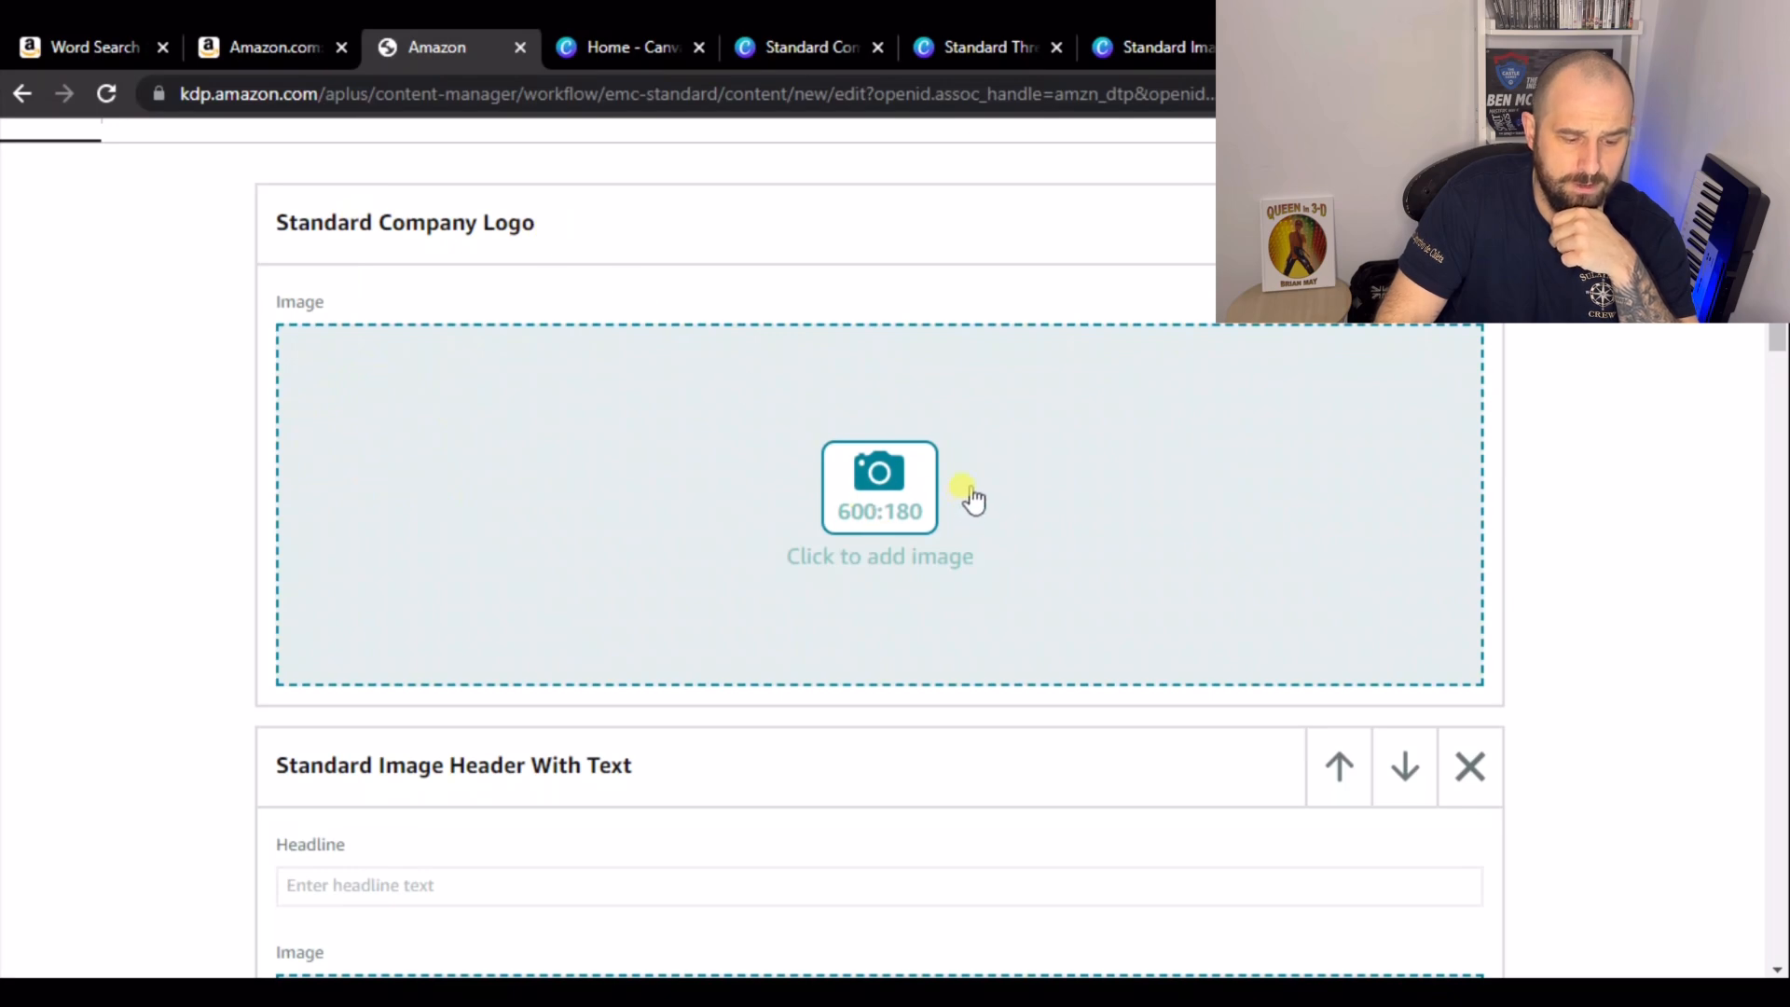
{"action": "scroll", "coordinate": [972, 500], "scroll_direction": "down", "scroll_amount": 7}
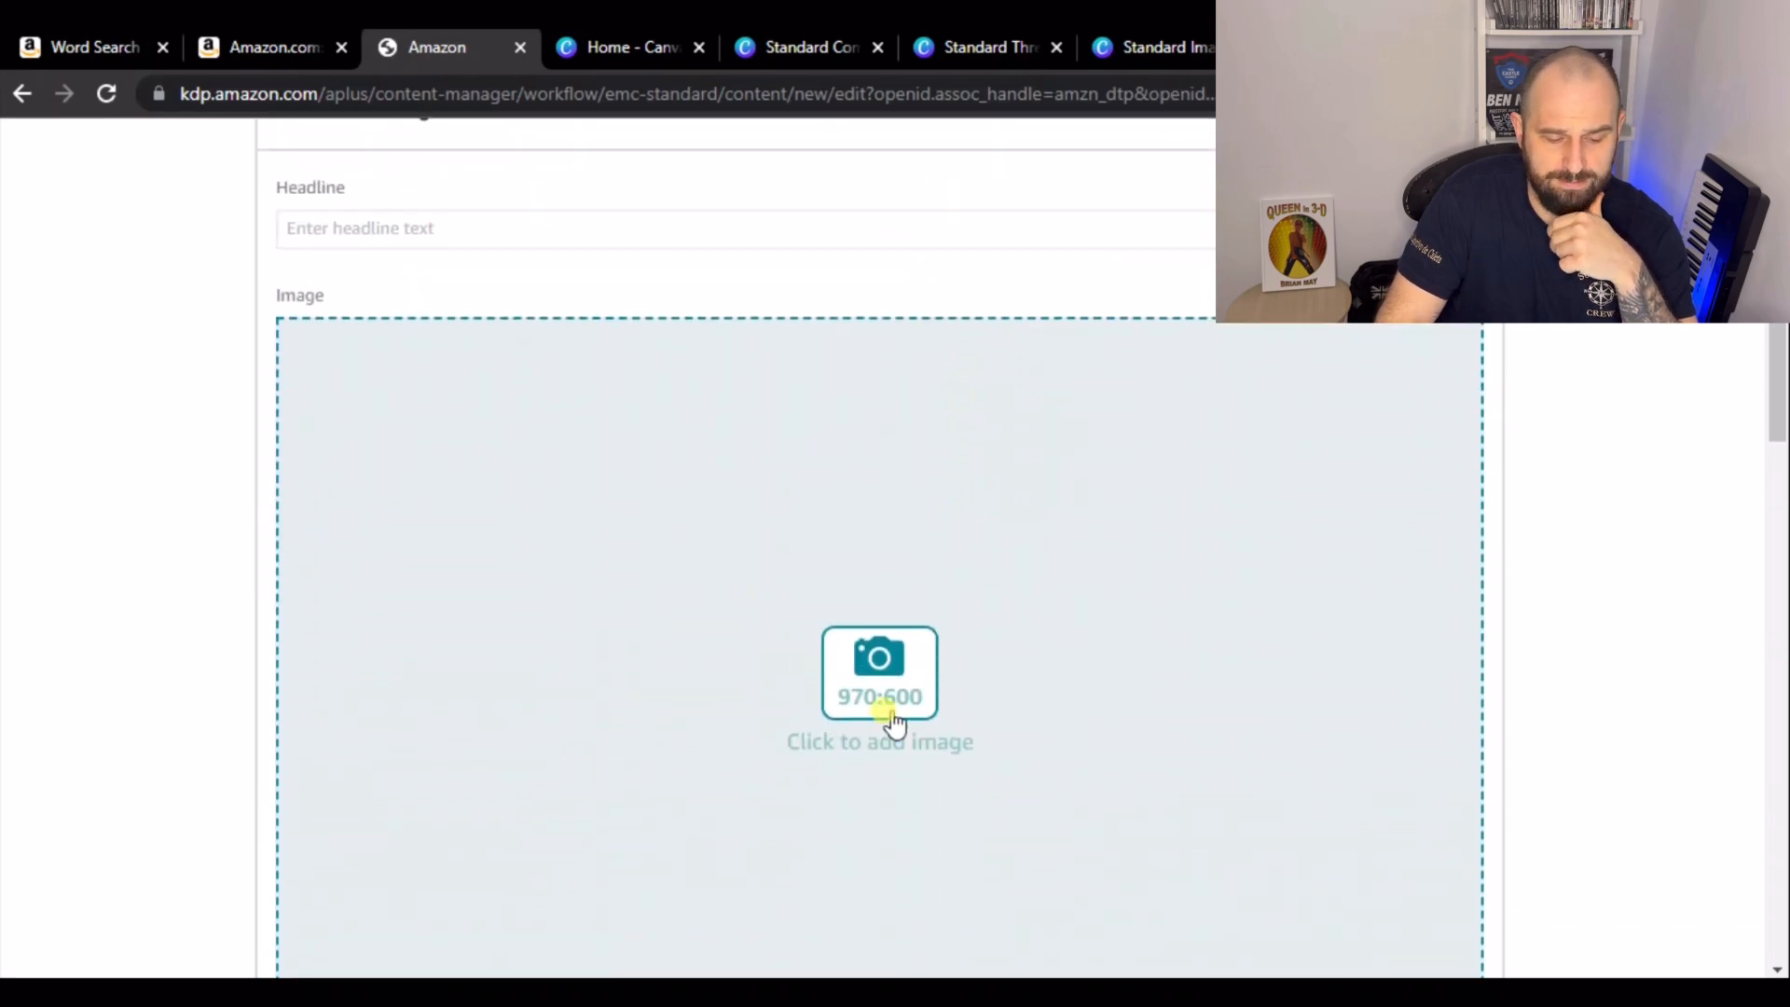
{"action": "scroll", "coordinate": [936, 706], "scroll_direction": "down", "scroll_amount": 15}
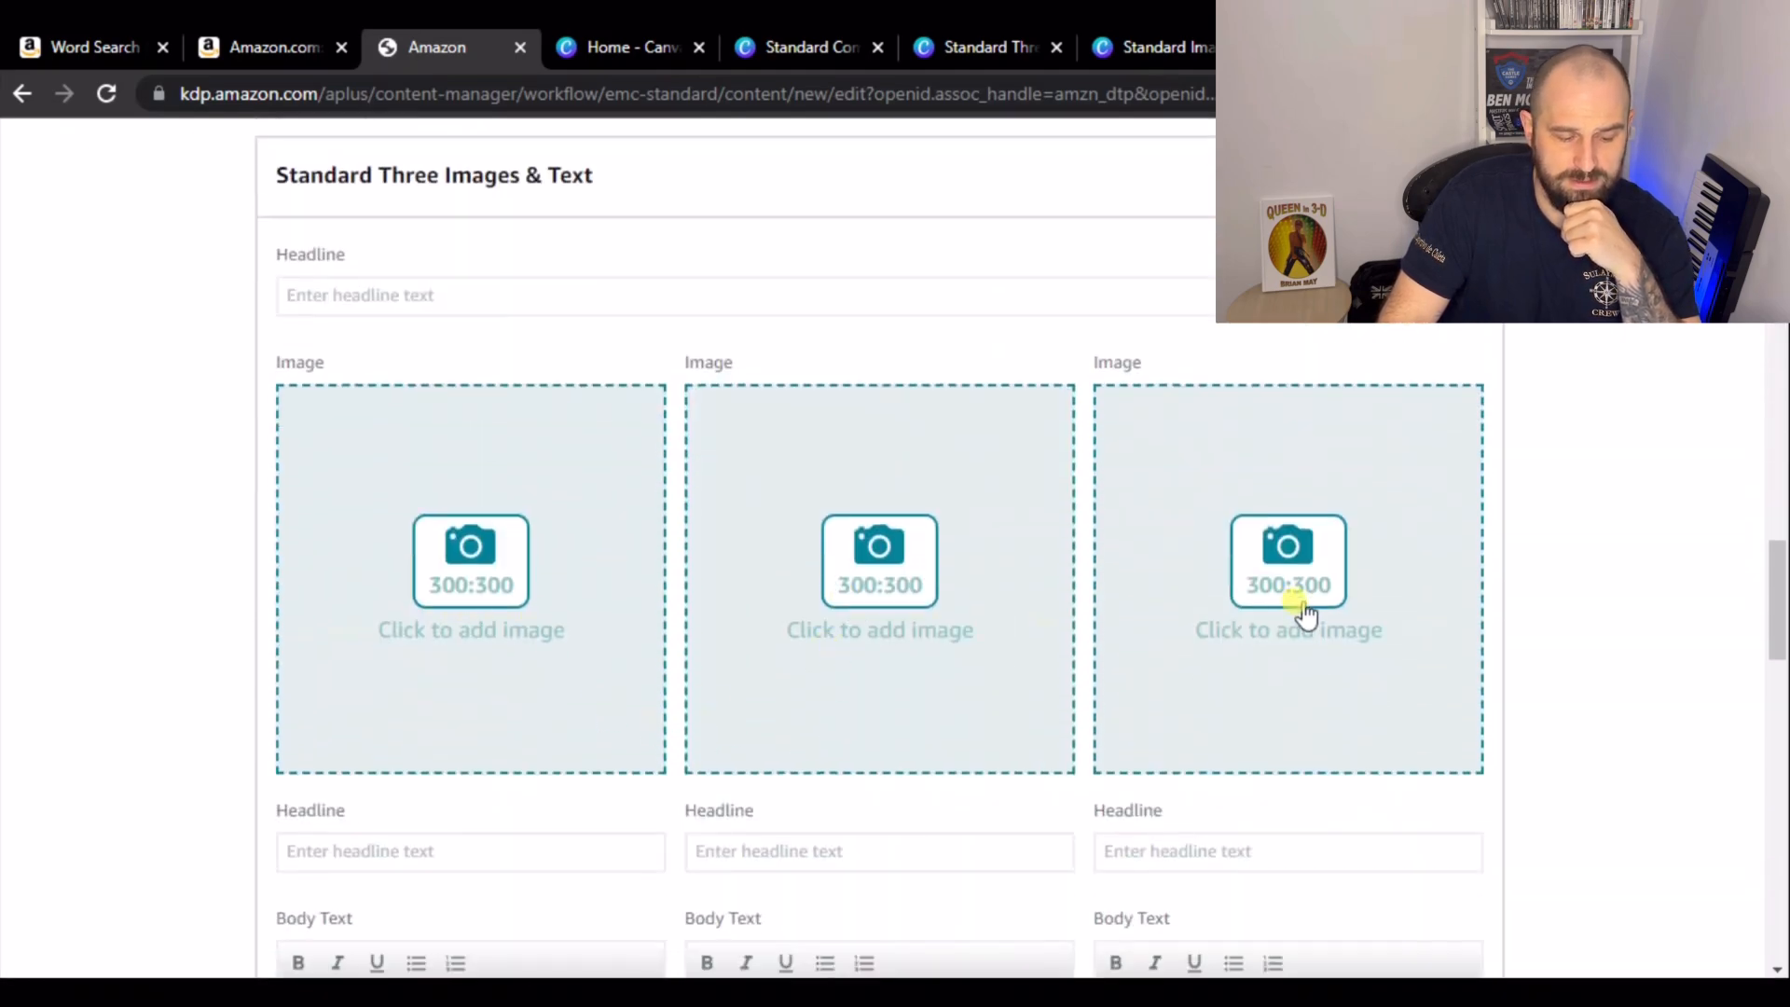
{"action": "scroll", "coordinate": [723, 429], "scroll_direction": "down", "scroll_amount": 3}
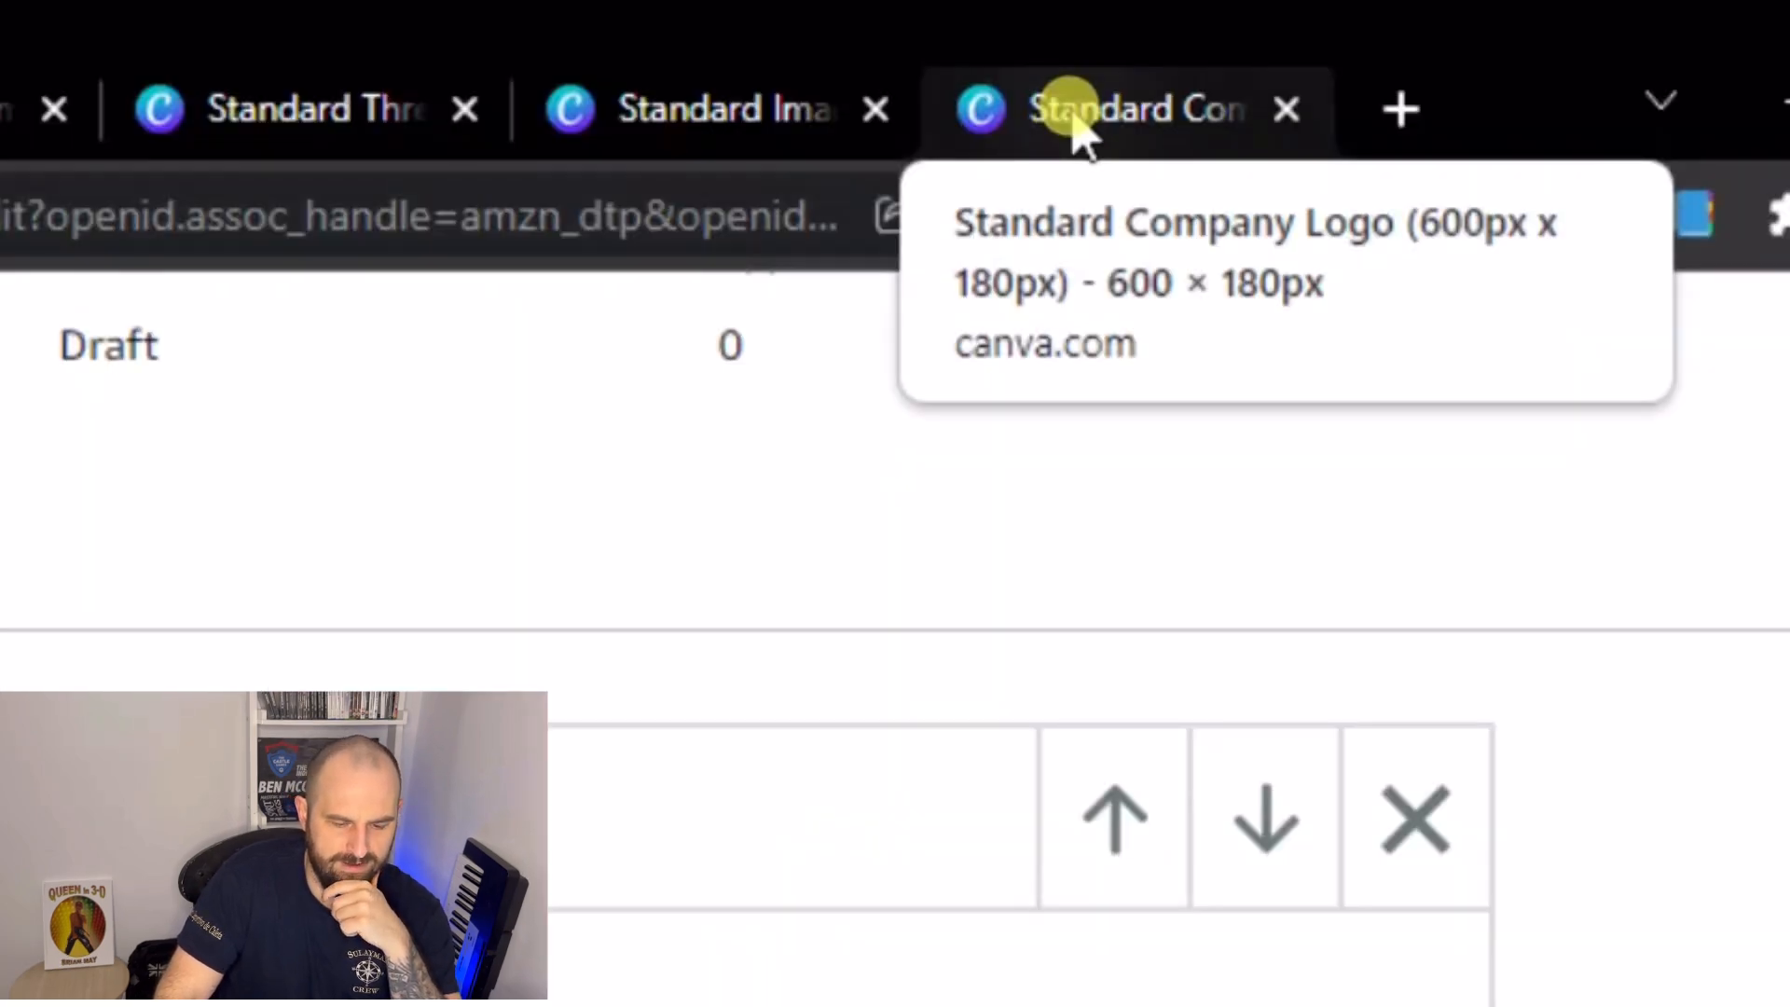
- Examine the Canva company logo design sized 600 x 180 px, then return to the A+ editor's image header module
{"action": "left_click", "coordinate": [1074, 119]}
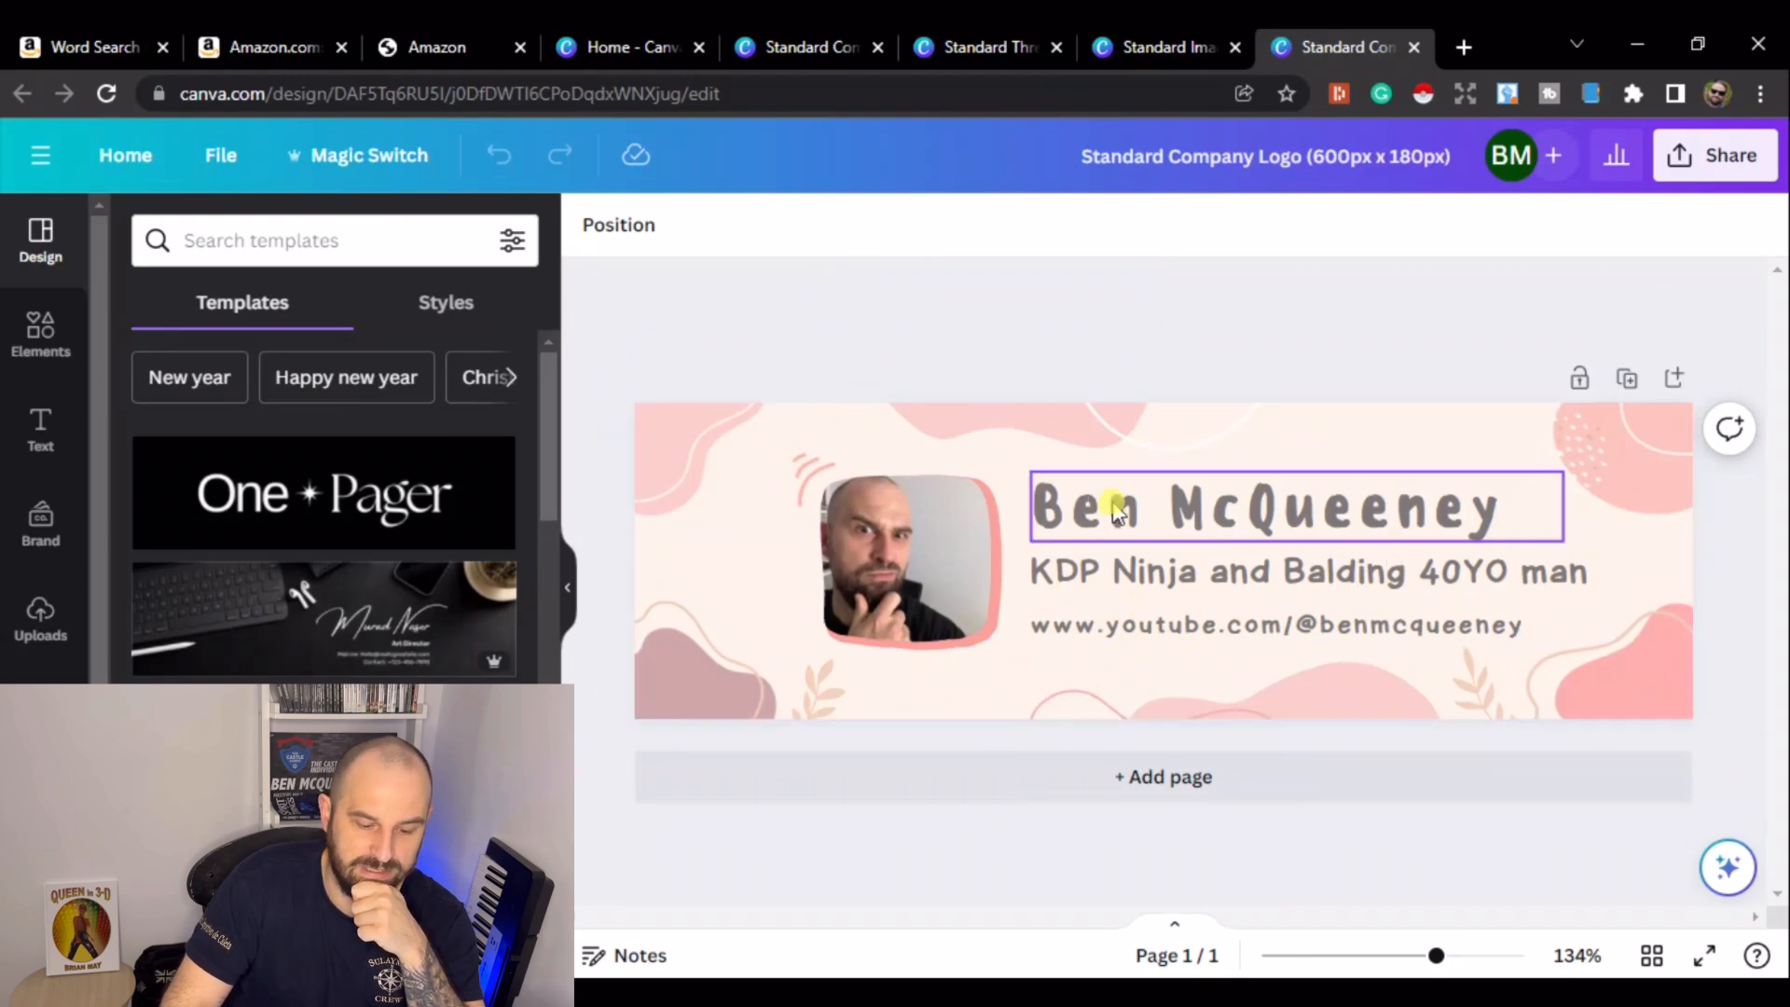
{"action": "scroll", "coordinate": [355, 612], "scroll_direction": "down", "scroll_amount": 4}
{"action": "scroll", "coordinate": [357, 673], "scroll_direction": "up", "scroll_amount": 3}
{"action": "scroll", "coordinate": [357, 673], "scroll_direction": "up", "scroll_amount": 2}
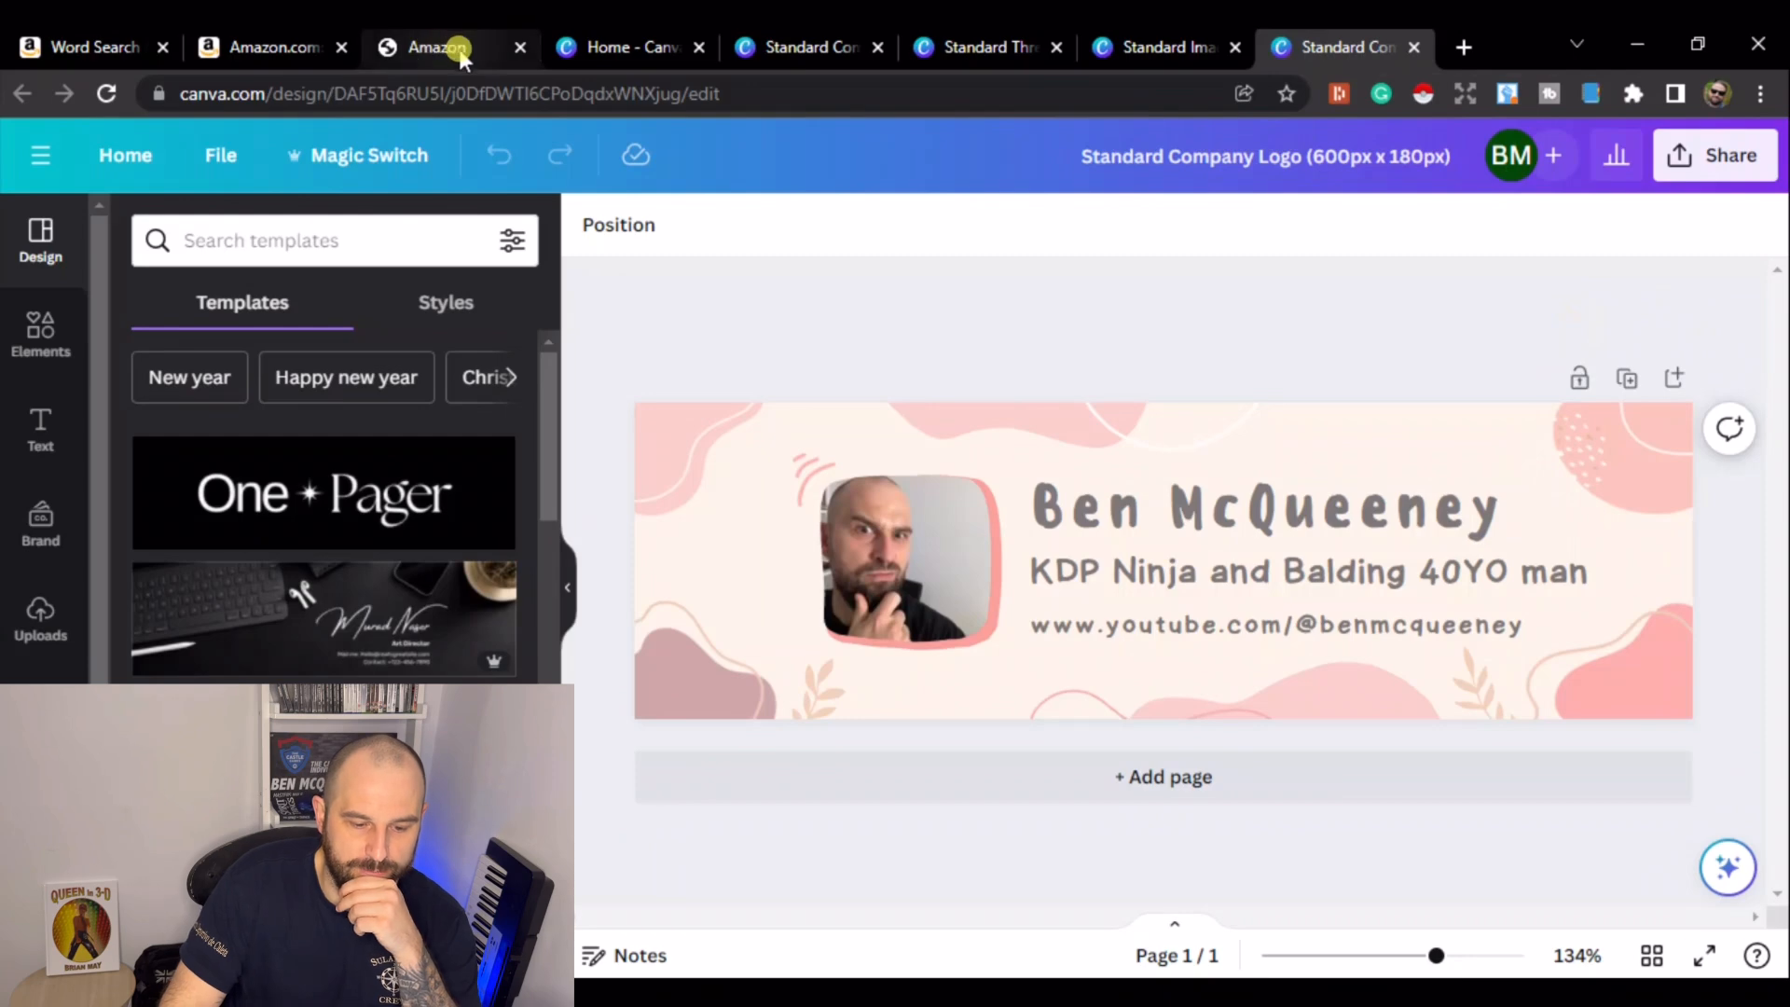
{"action": "left_click", "coordinate": [460, 56]}
{"action": "scroll", "coordinate": [887, 560], "scroll_direction": "down", "scroll_amount": 5}
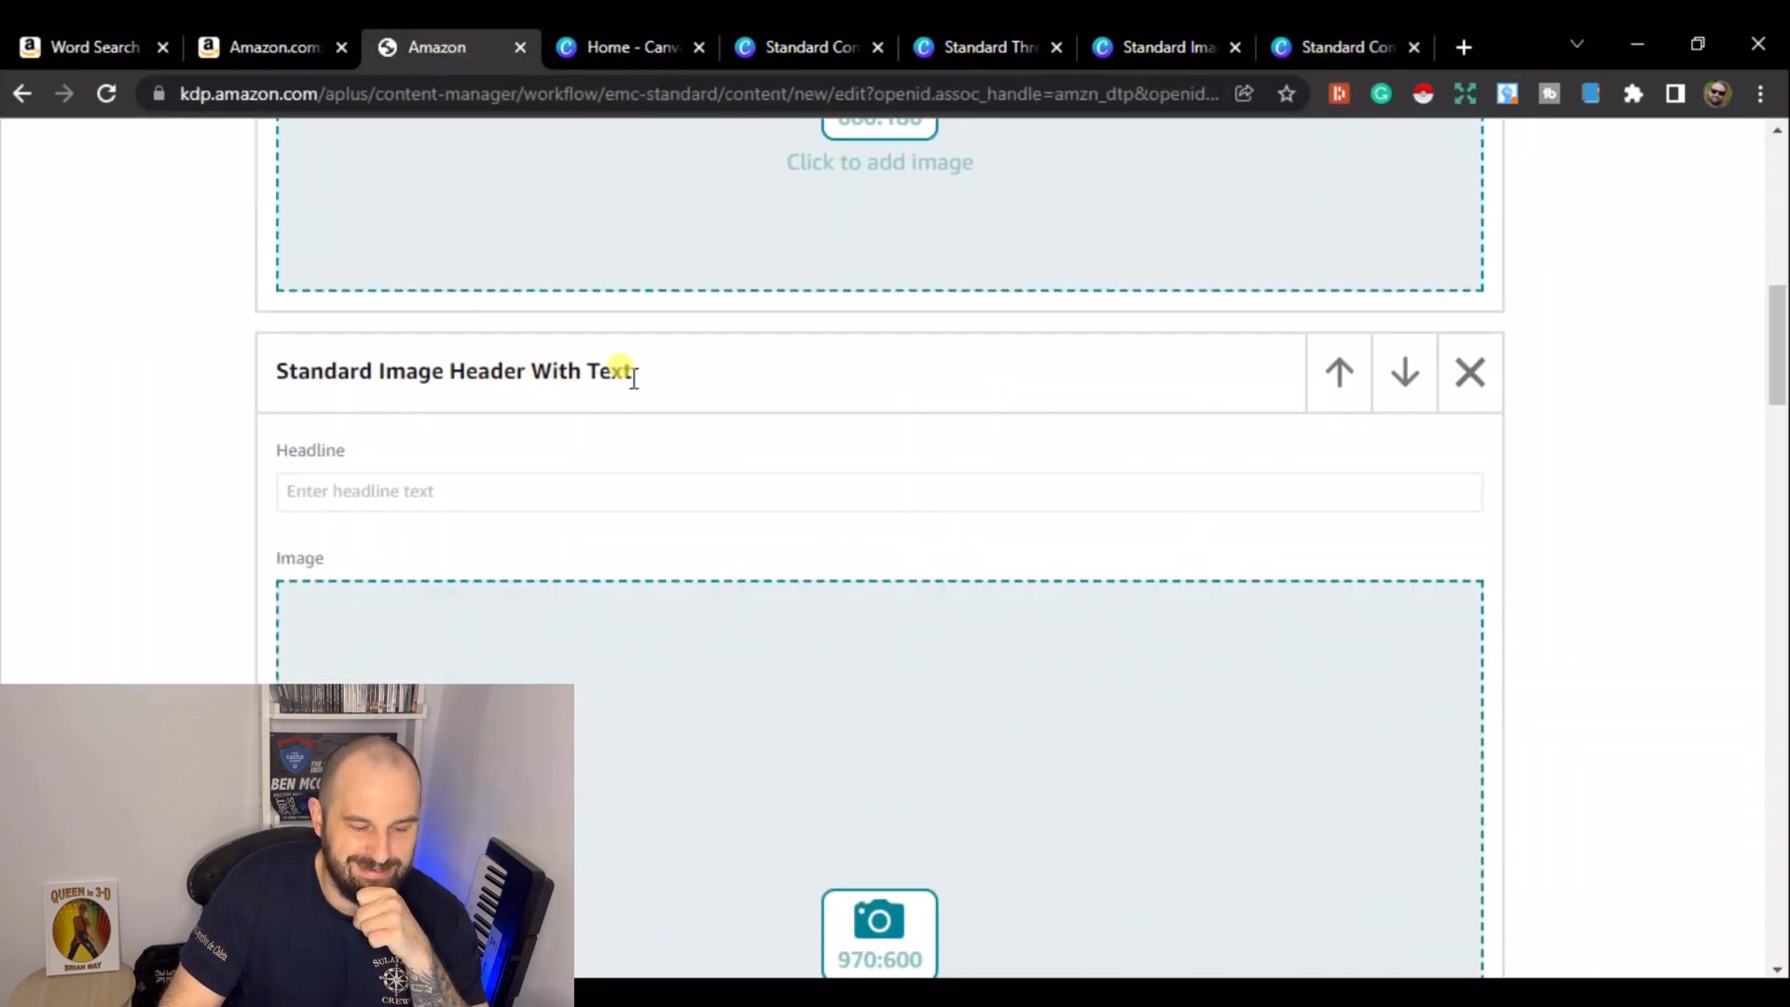
- Open the Standard Image Header with Text Canva design and browse its three pages
{"action": "left_click", "coordinate": [1165, 48]}
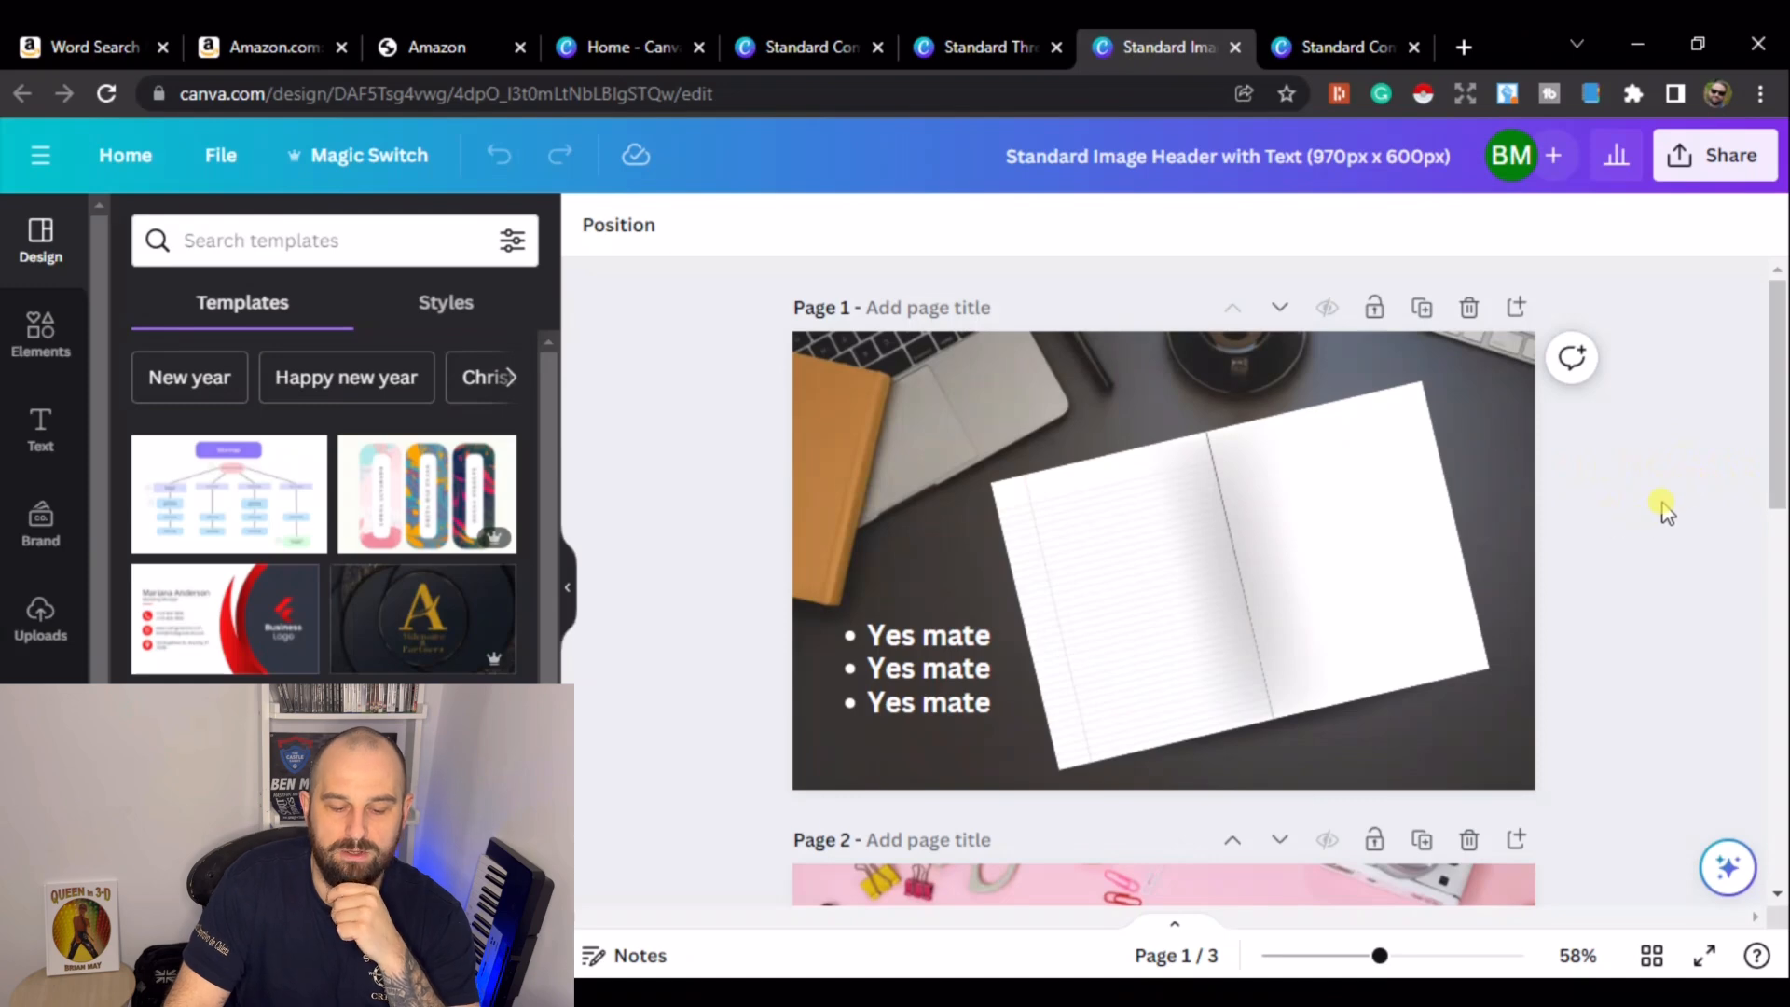
{"action": "scroll", "coordinate": [1665, 508], "scroll_direction": "down", "scroll_amount": 10}
{"action": "scroll", "coordinate": [1343, 531], "scroll_direction": "down", "scroll_amount": 2}
{"action": "scroll", "coordinate": [1634, 616], "scroll_direction": "up", "scroll_amount": 6}
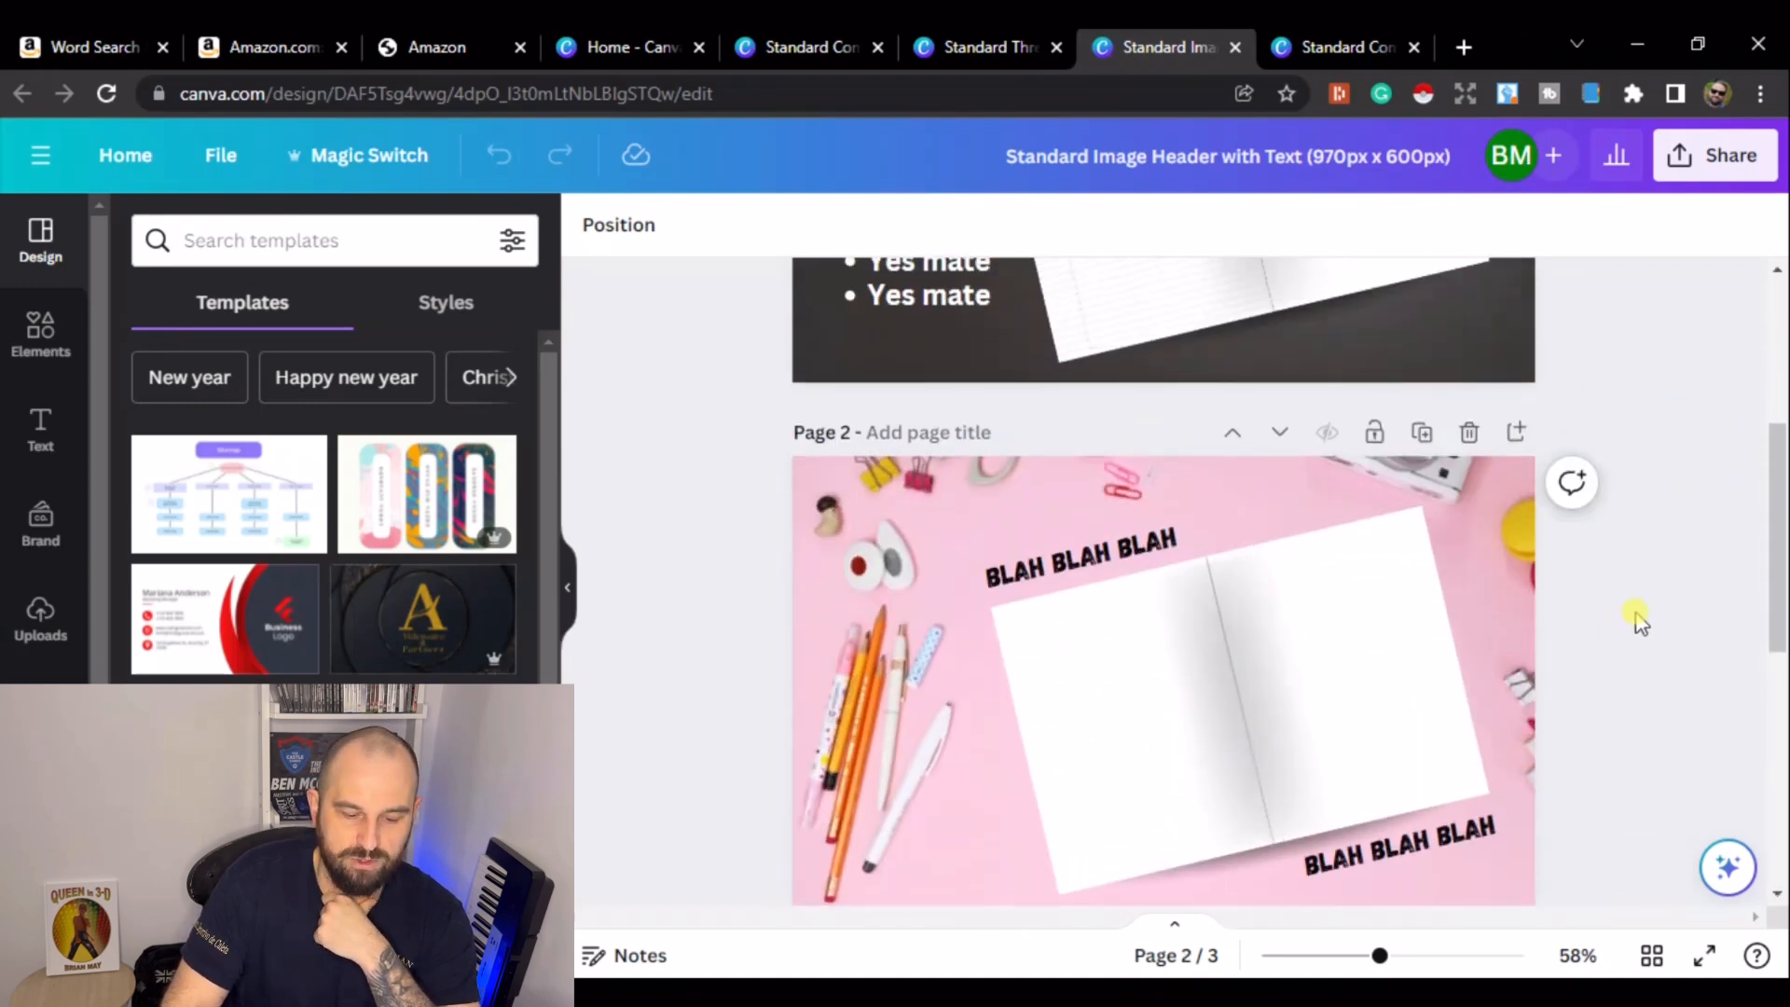
{"action": "scroll", "coordinate": [1642, 620], "scroll_direction": "up", "scroll_amount": 4}
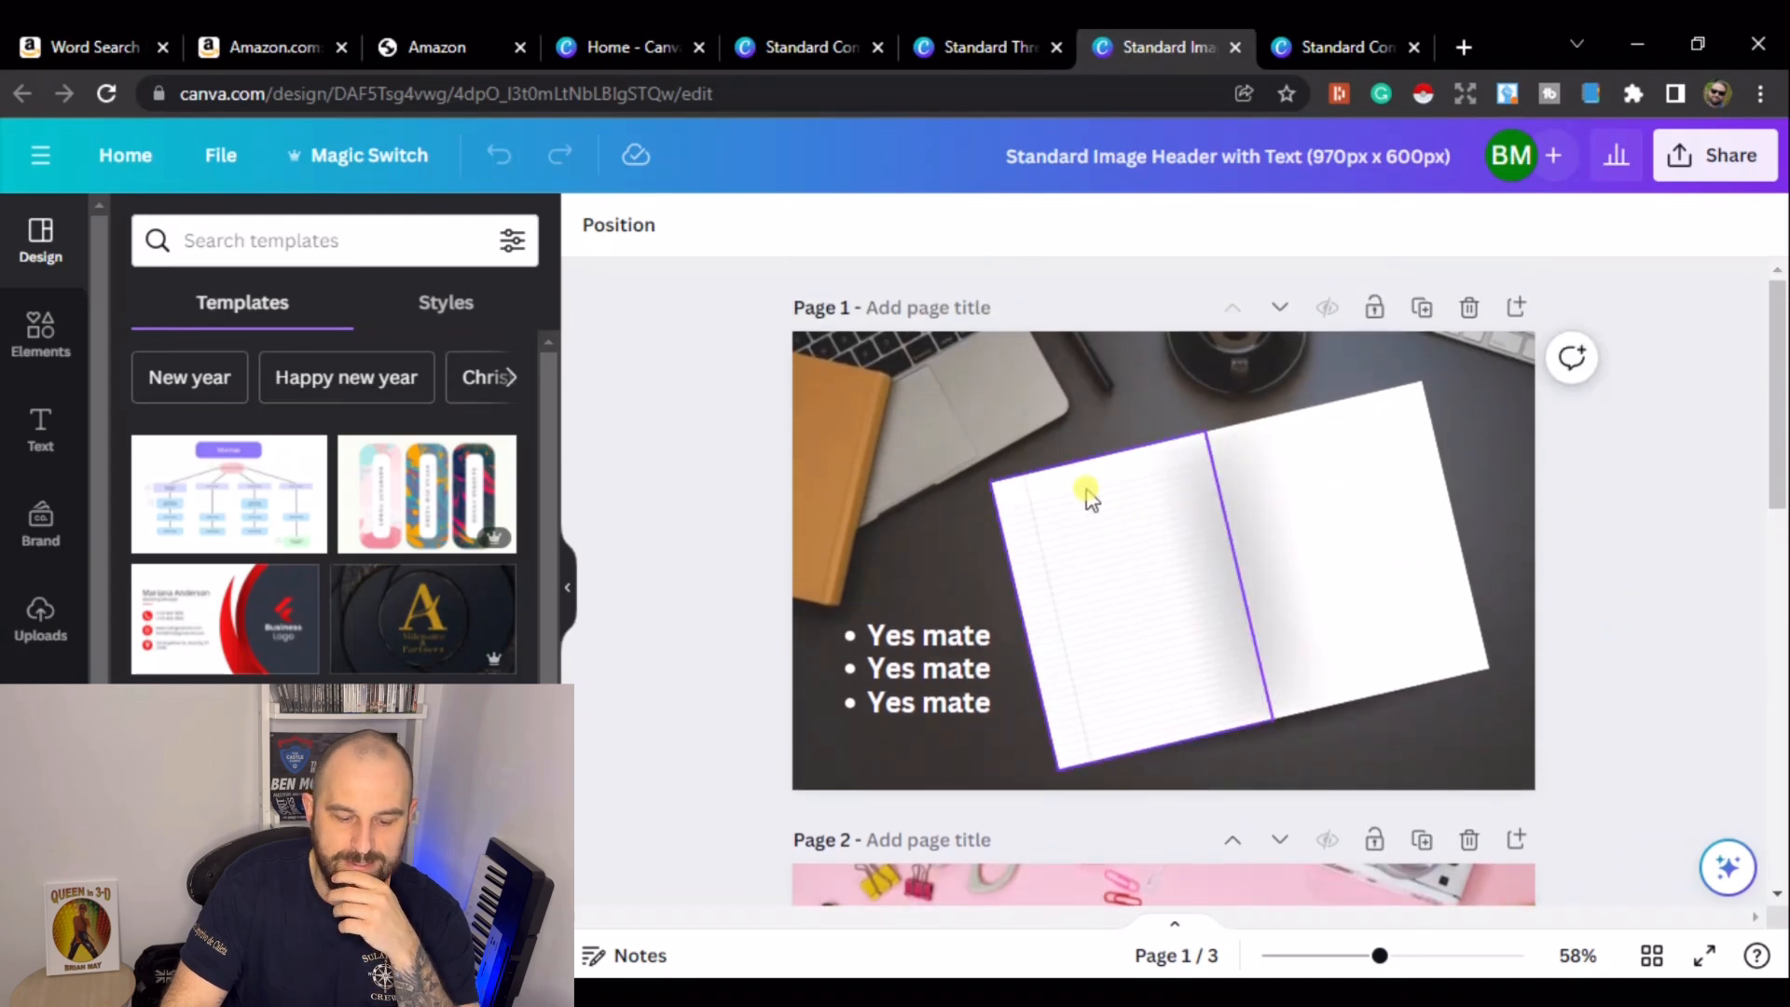
- Duplicate the notebook's left page on page 1 and place the copy over the right-hand page, undoing an accidental deletion
{"action": "left_click_drag", "start_coordinate": [1383, 963], "coordinate": [1414, 968]}
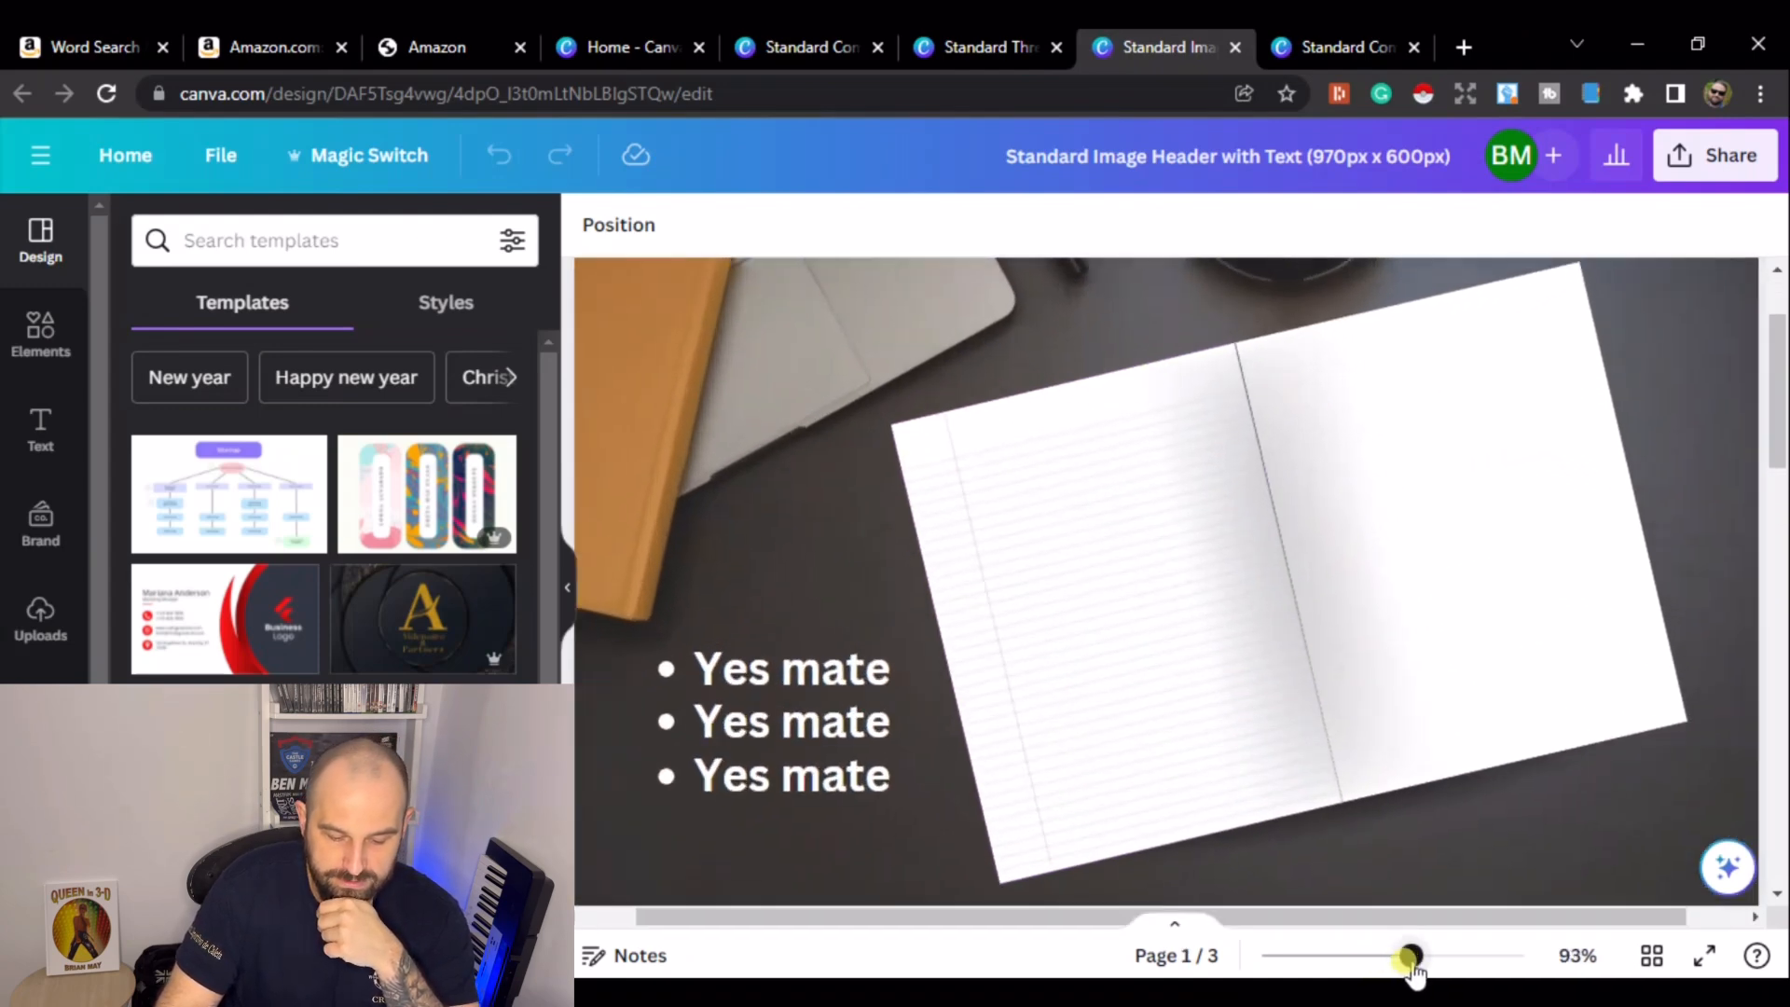
{"action": "left_click", "coordinate": [1023, 508]}
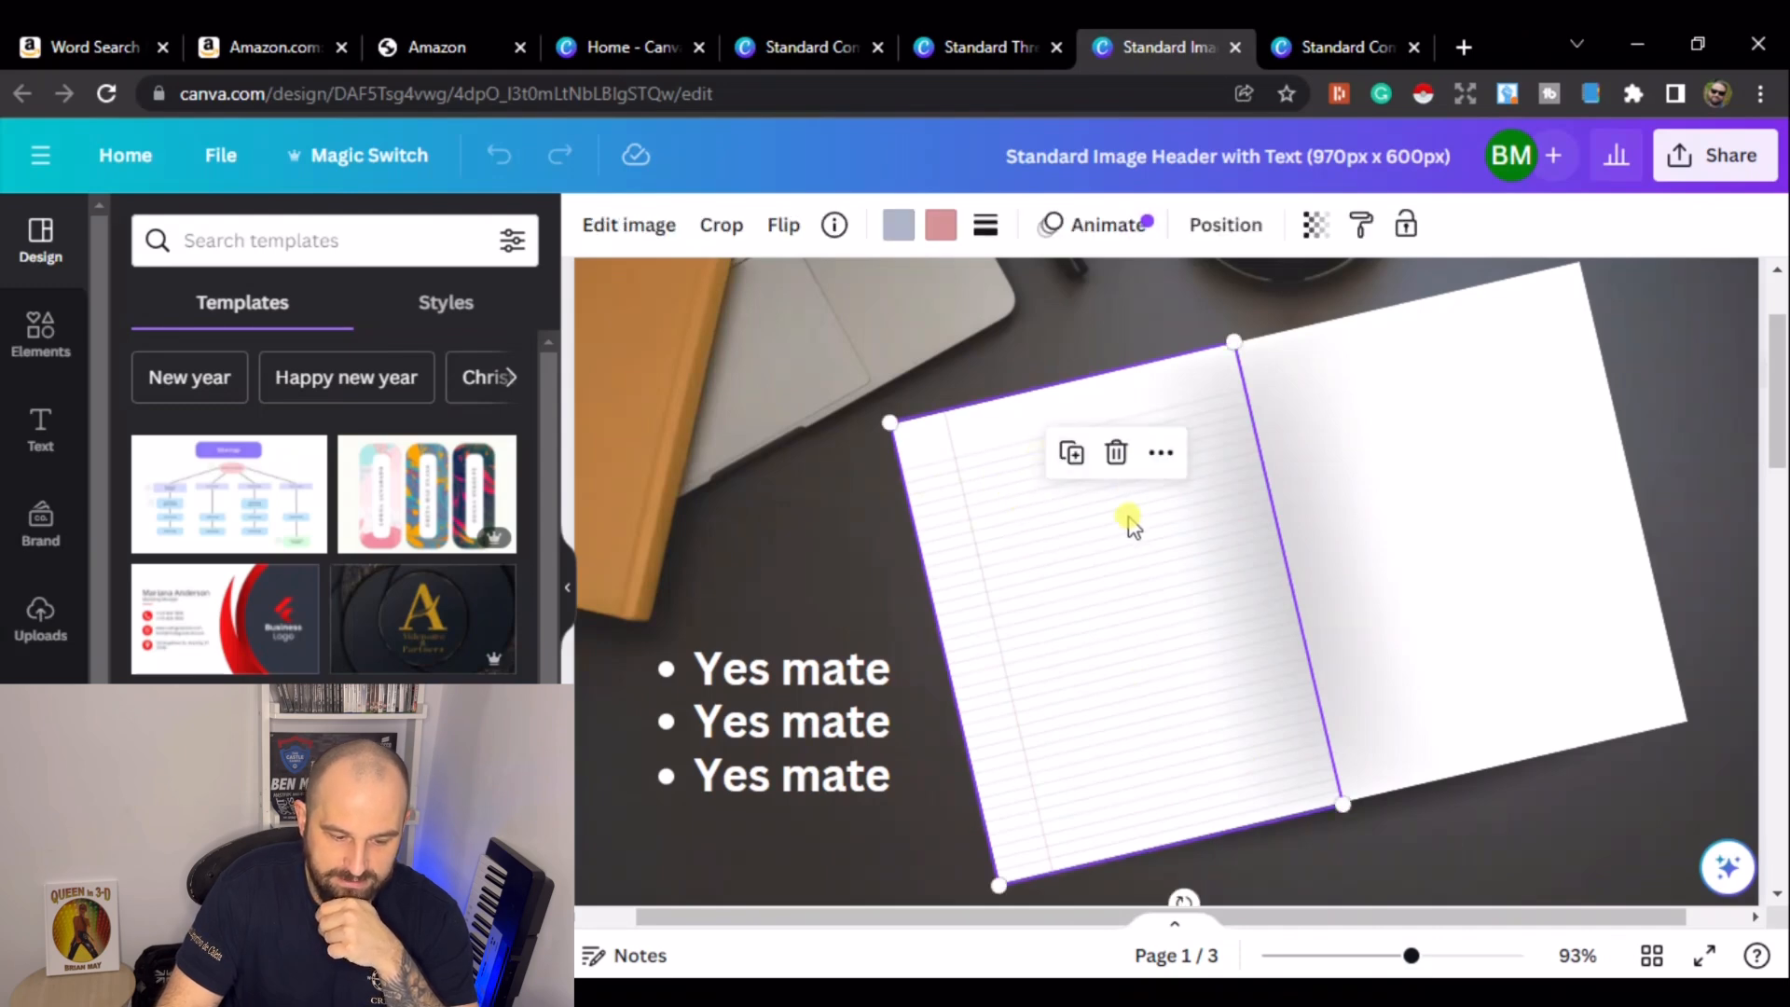
{"action": "left_click", "coordinate": [1071, 454]}
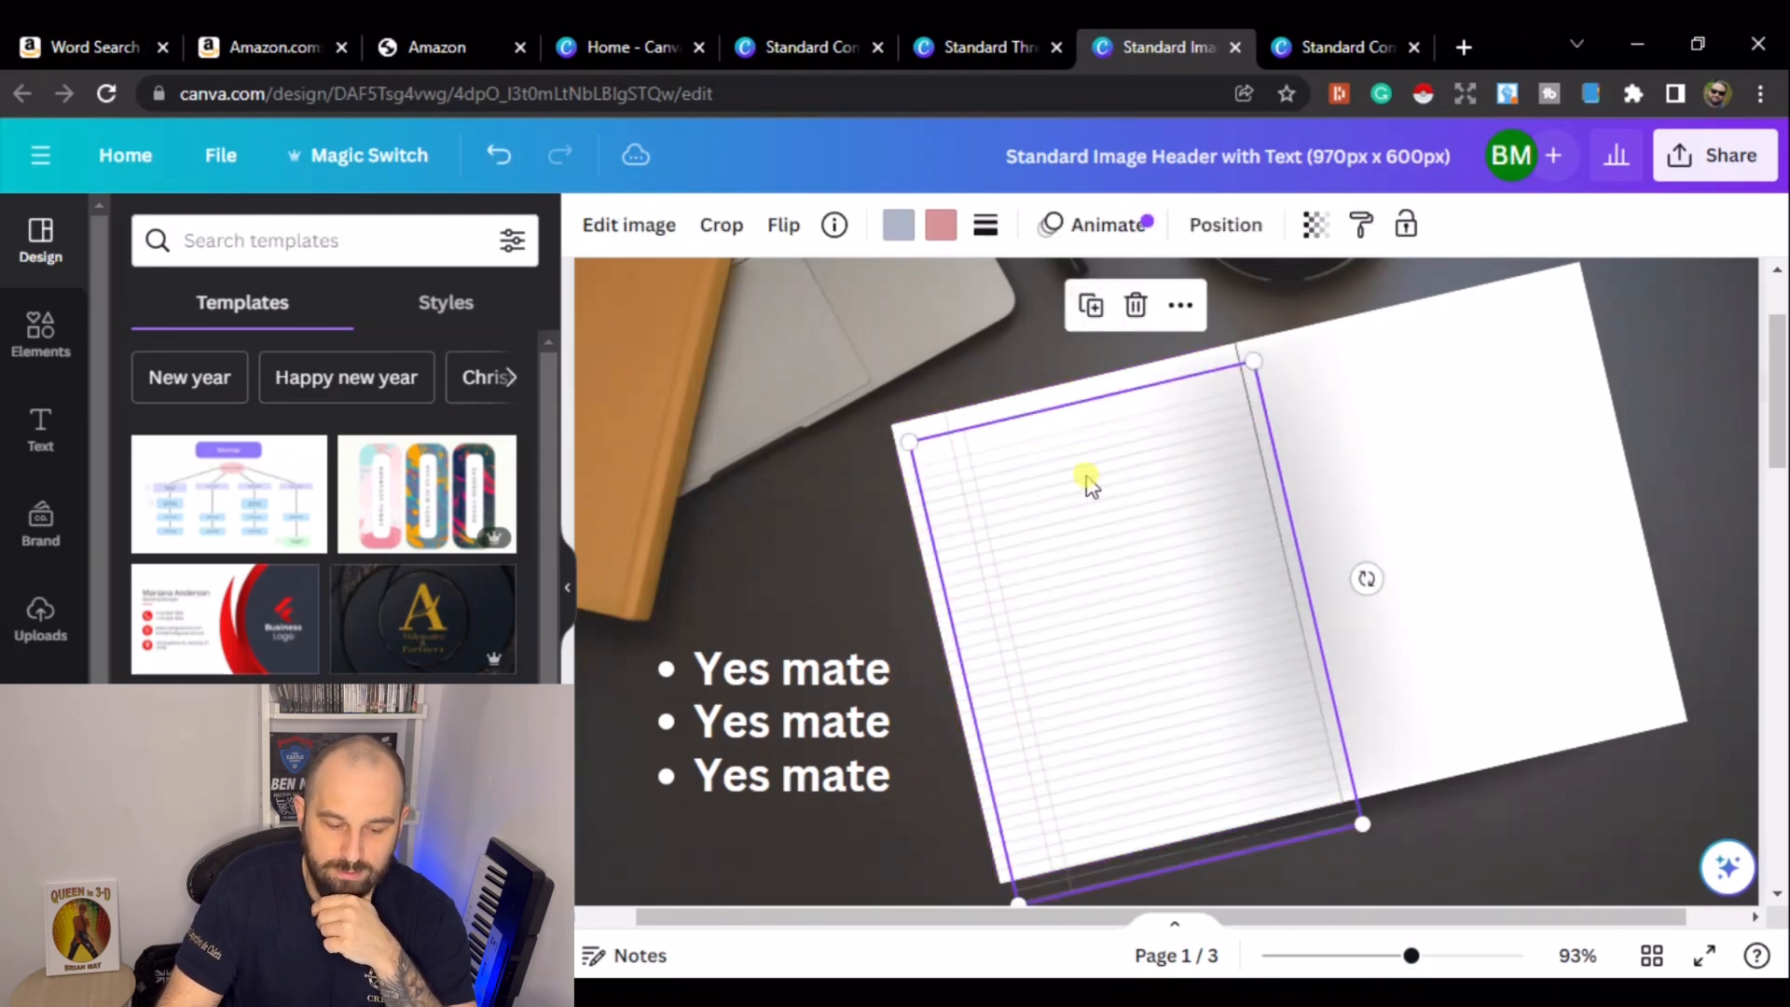
{"action": "left_click_drag", "start_coordinate": [1261, 511], "coordinate": [1416, 416]}
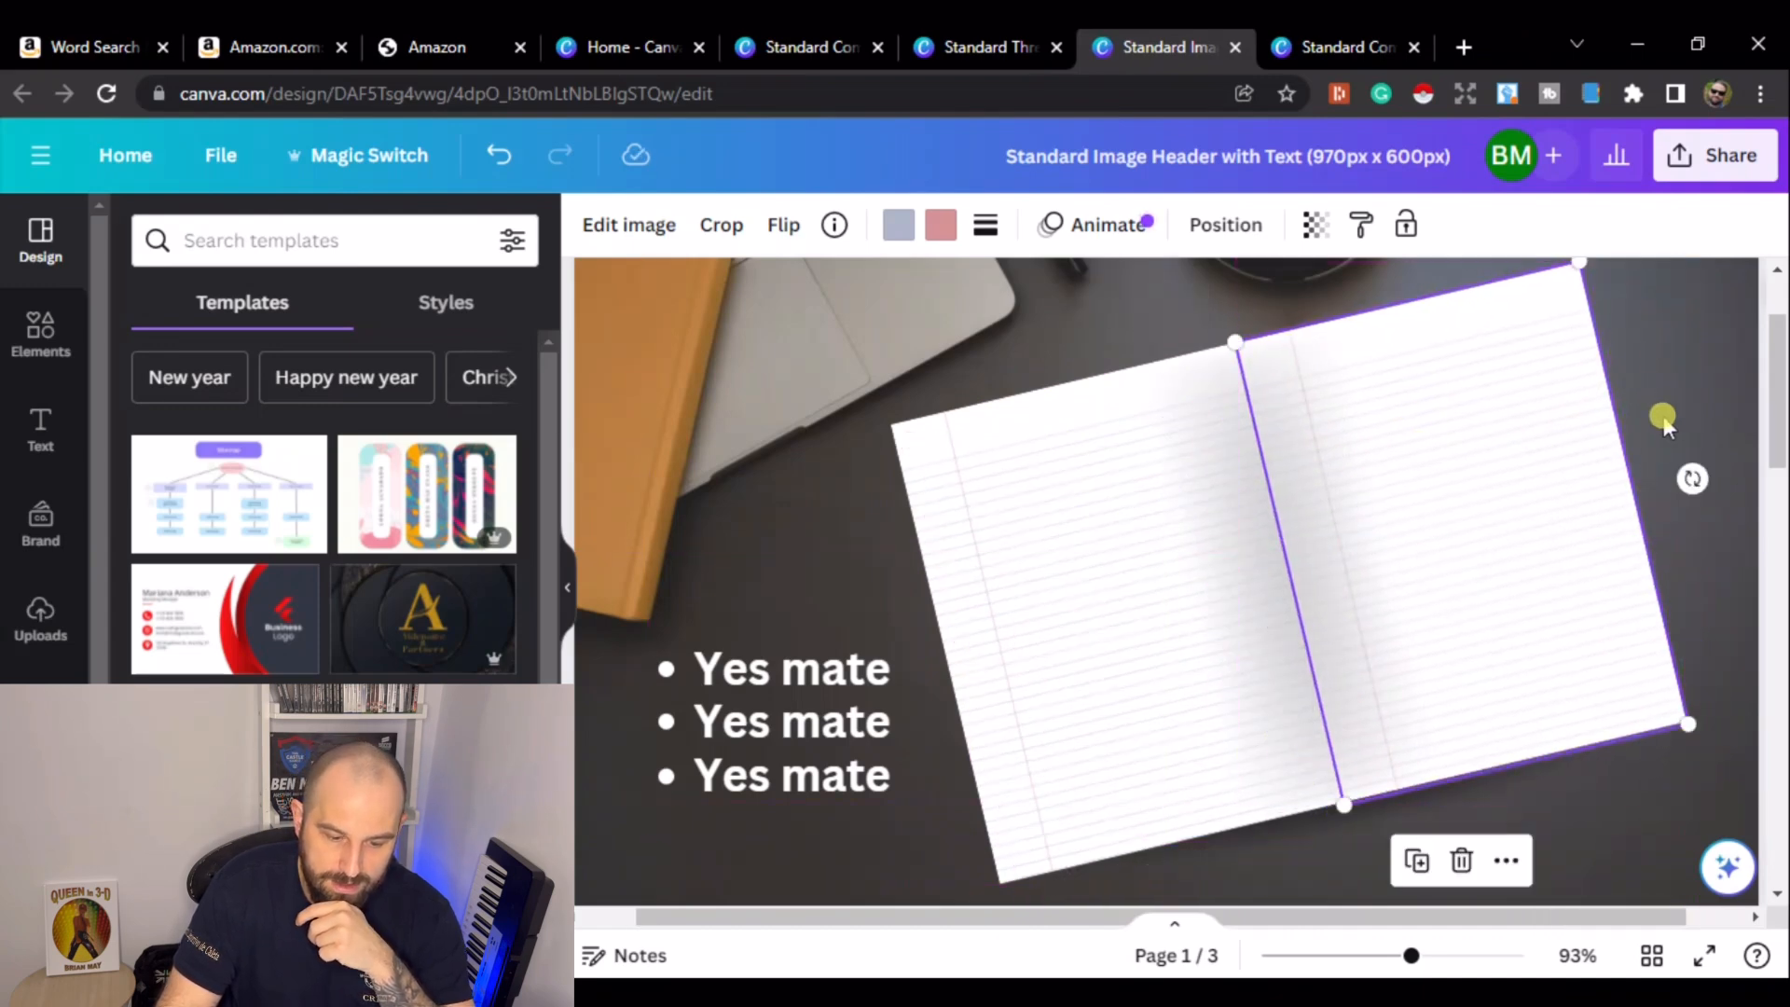
{"action": "left_click", "coordinate": [1499, 465]}
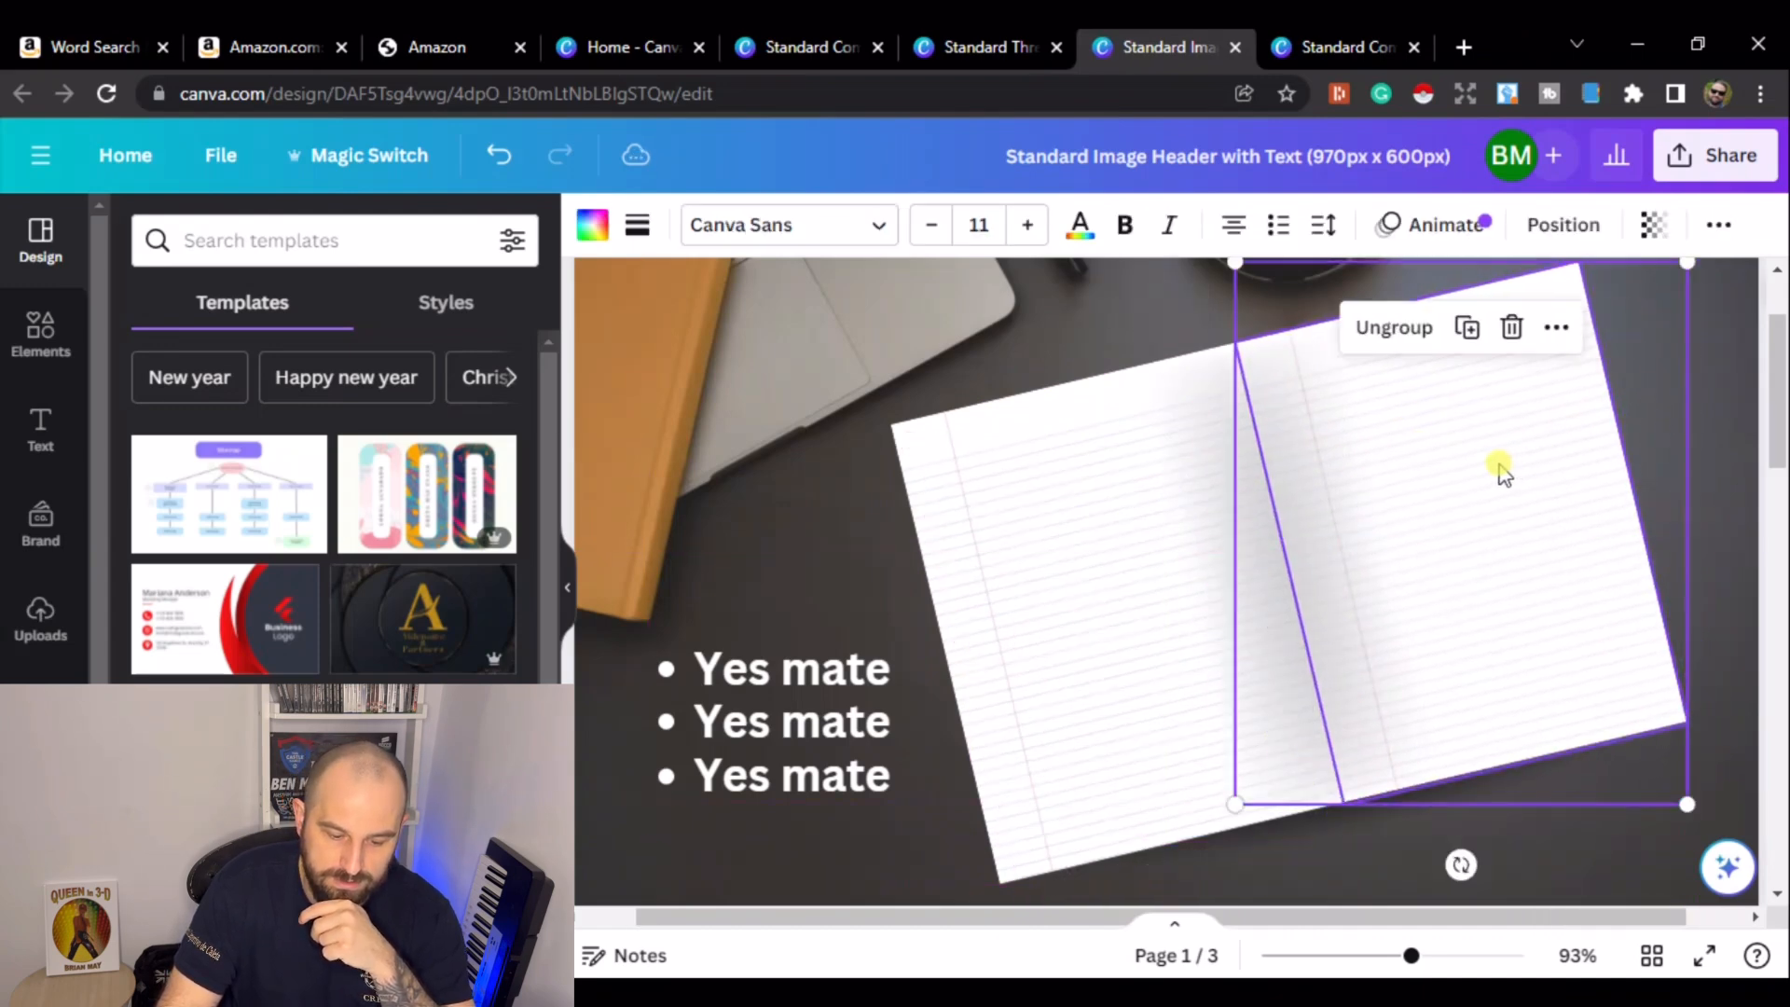
{"action": "left_click", "coordinate": [1512, 327]}
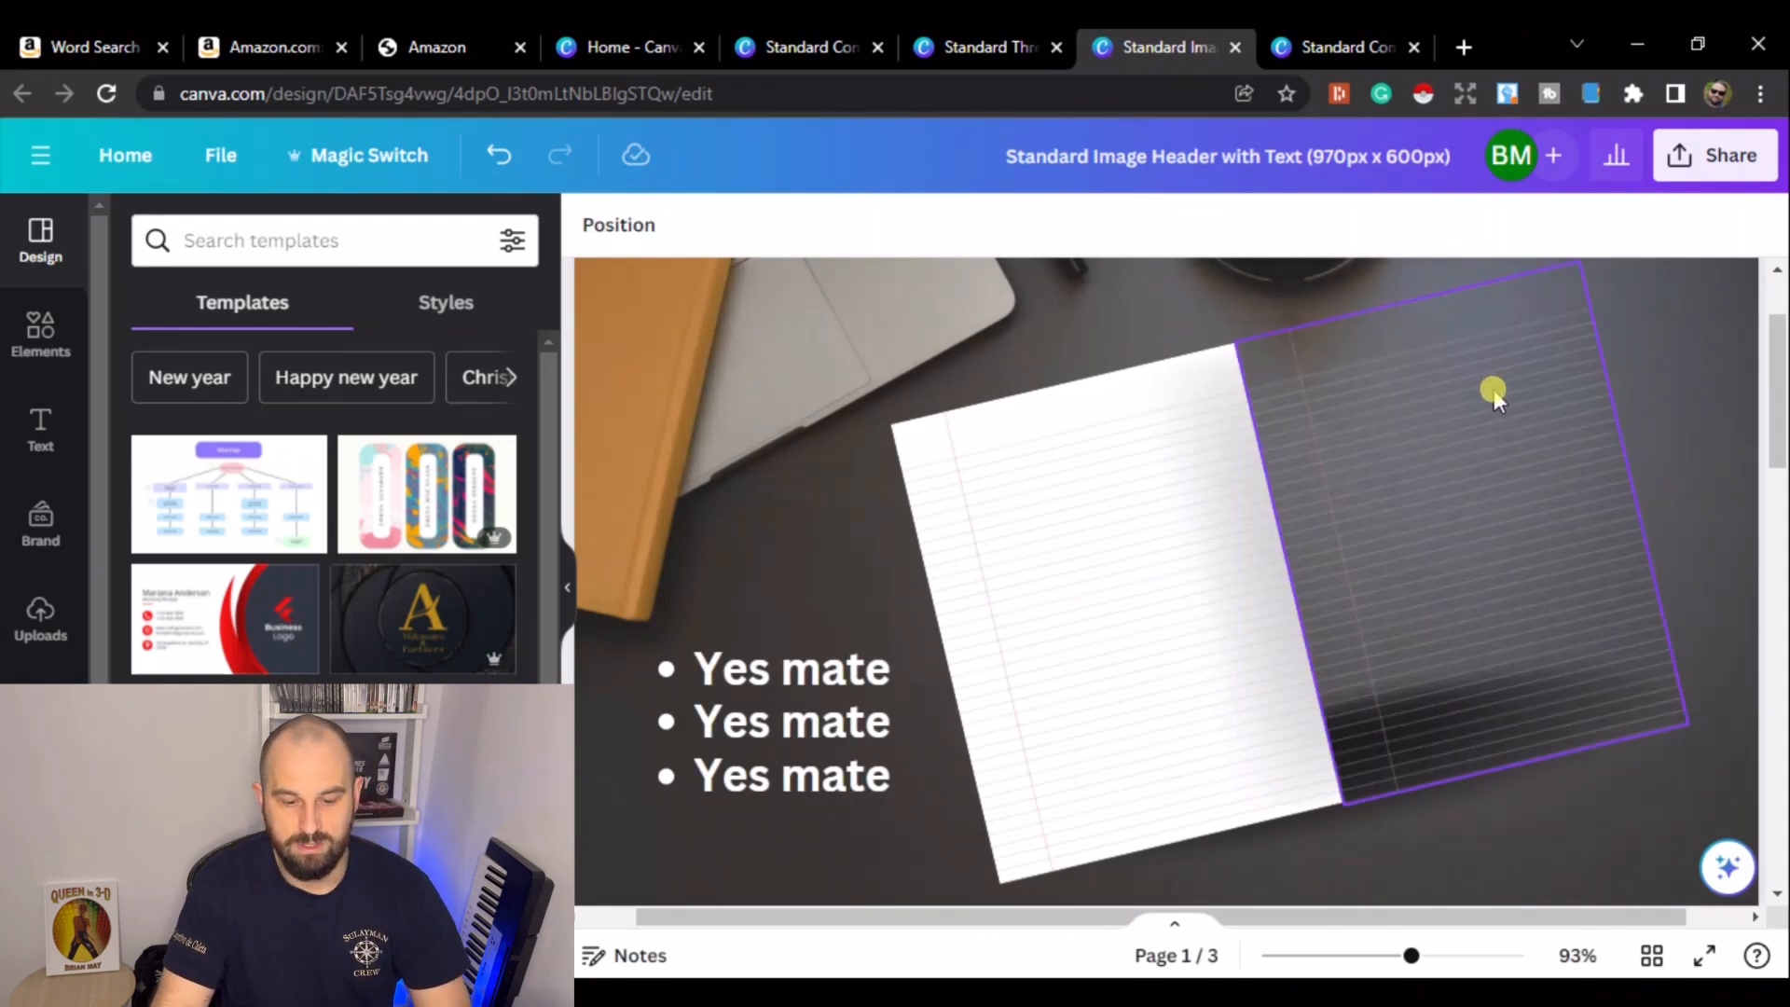
{"action": "key", "text": "ctrl+z"}
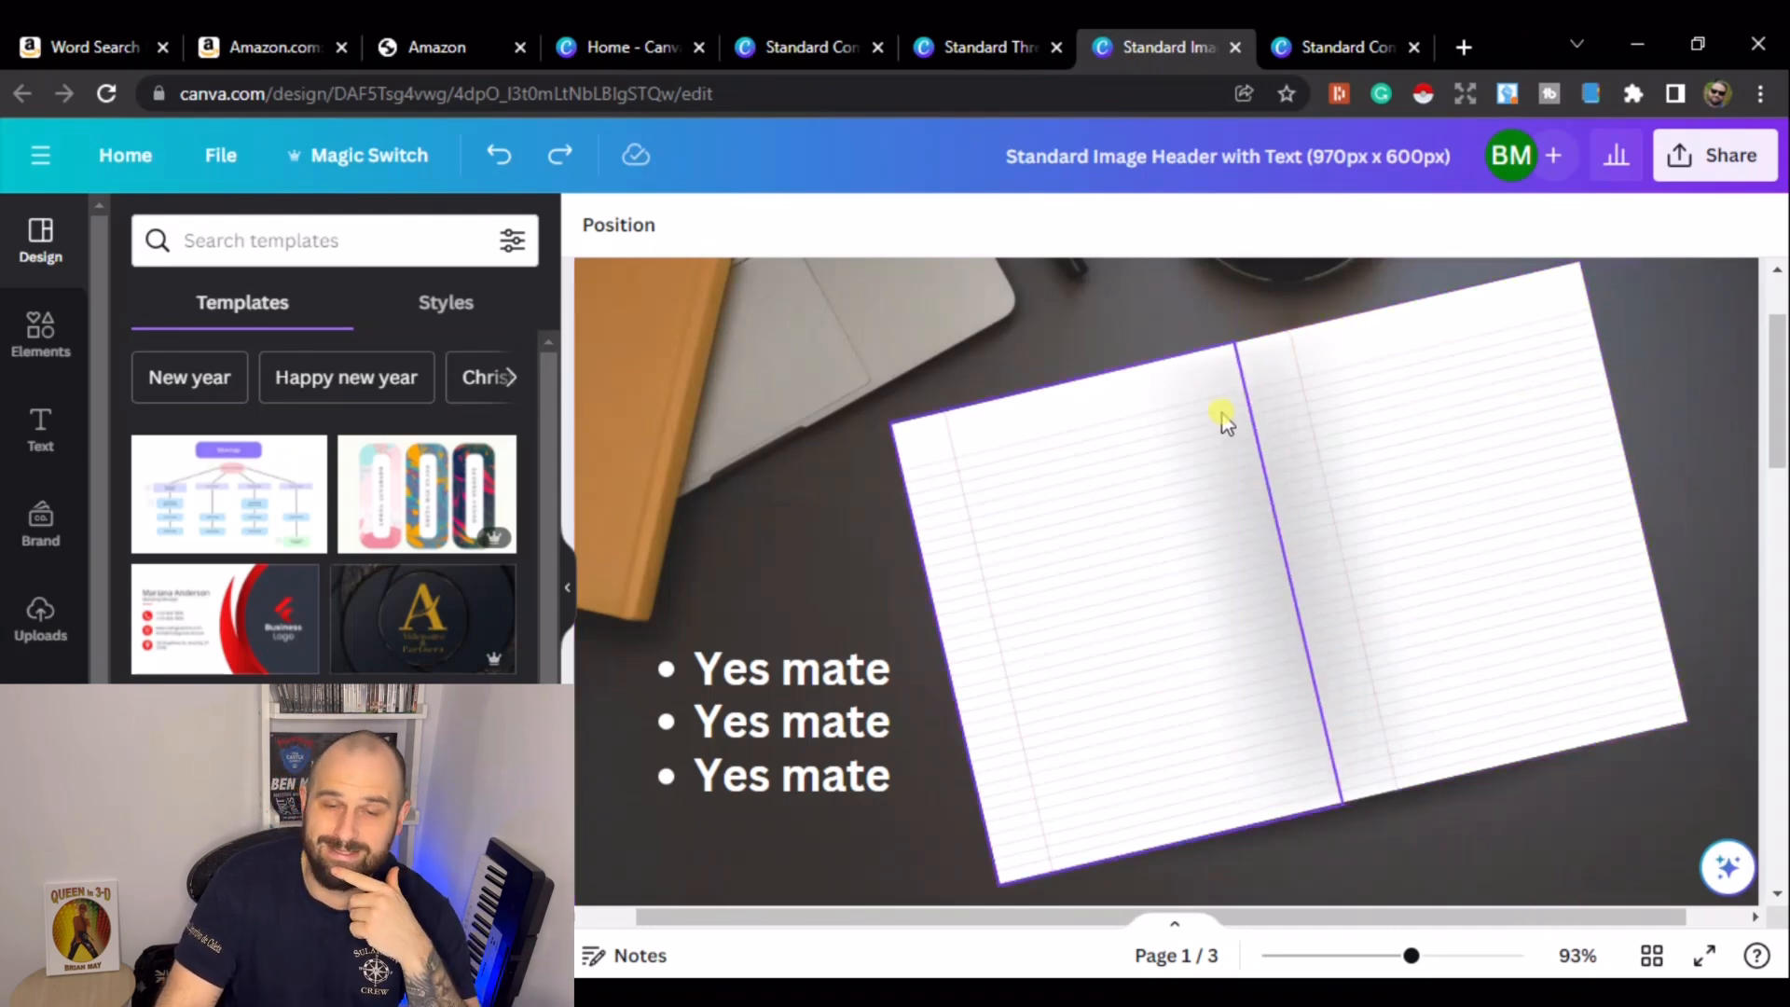
- Inspect the elements on page 1 of the header design and scroll through its pages
{"action": "left_click", "coordinate": [1221, 716]}
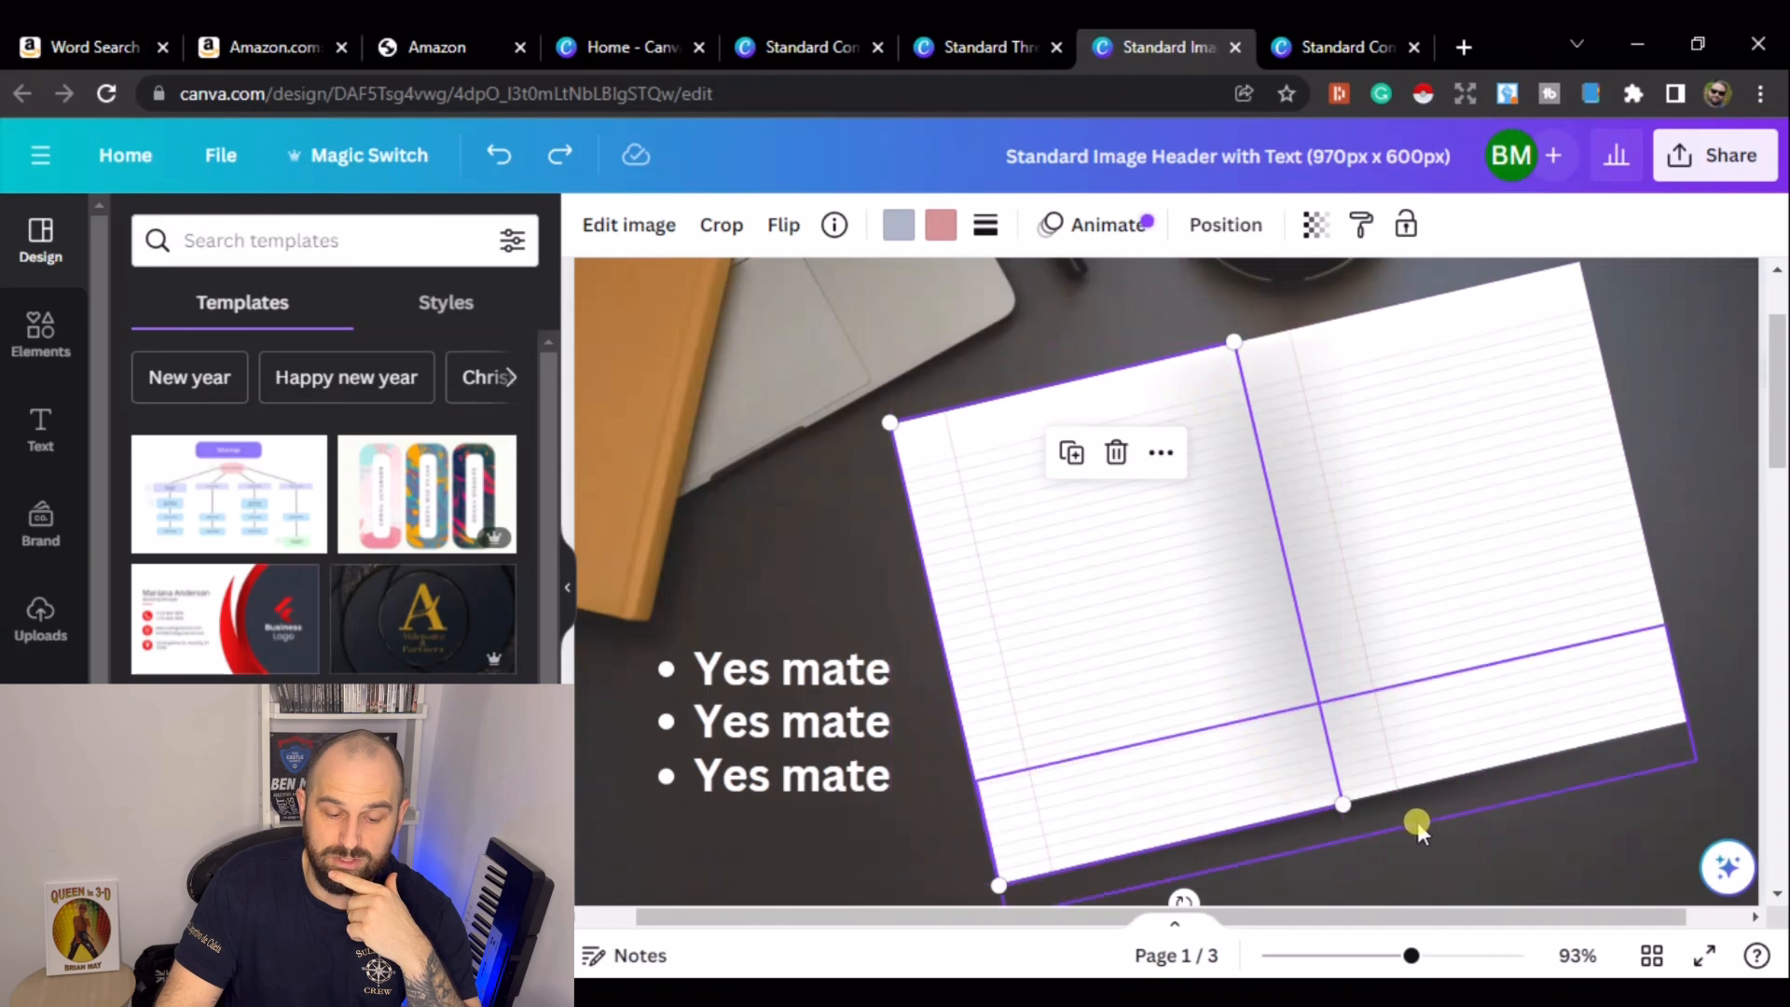
{"action": "left_click_drag", "start_coordinate": [1177, 918], "coordinate": [1270, 899]}
{"action": "left_click", "coordinate": [1683, 591]}
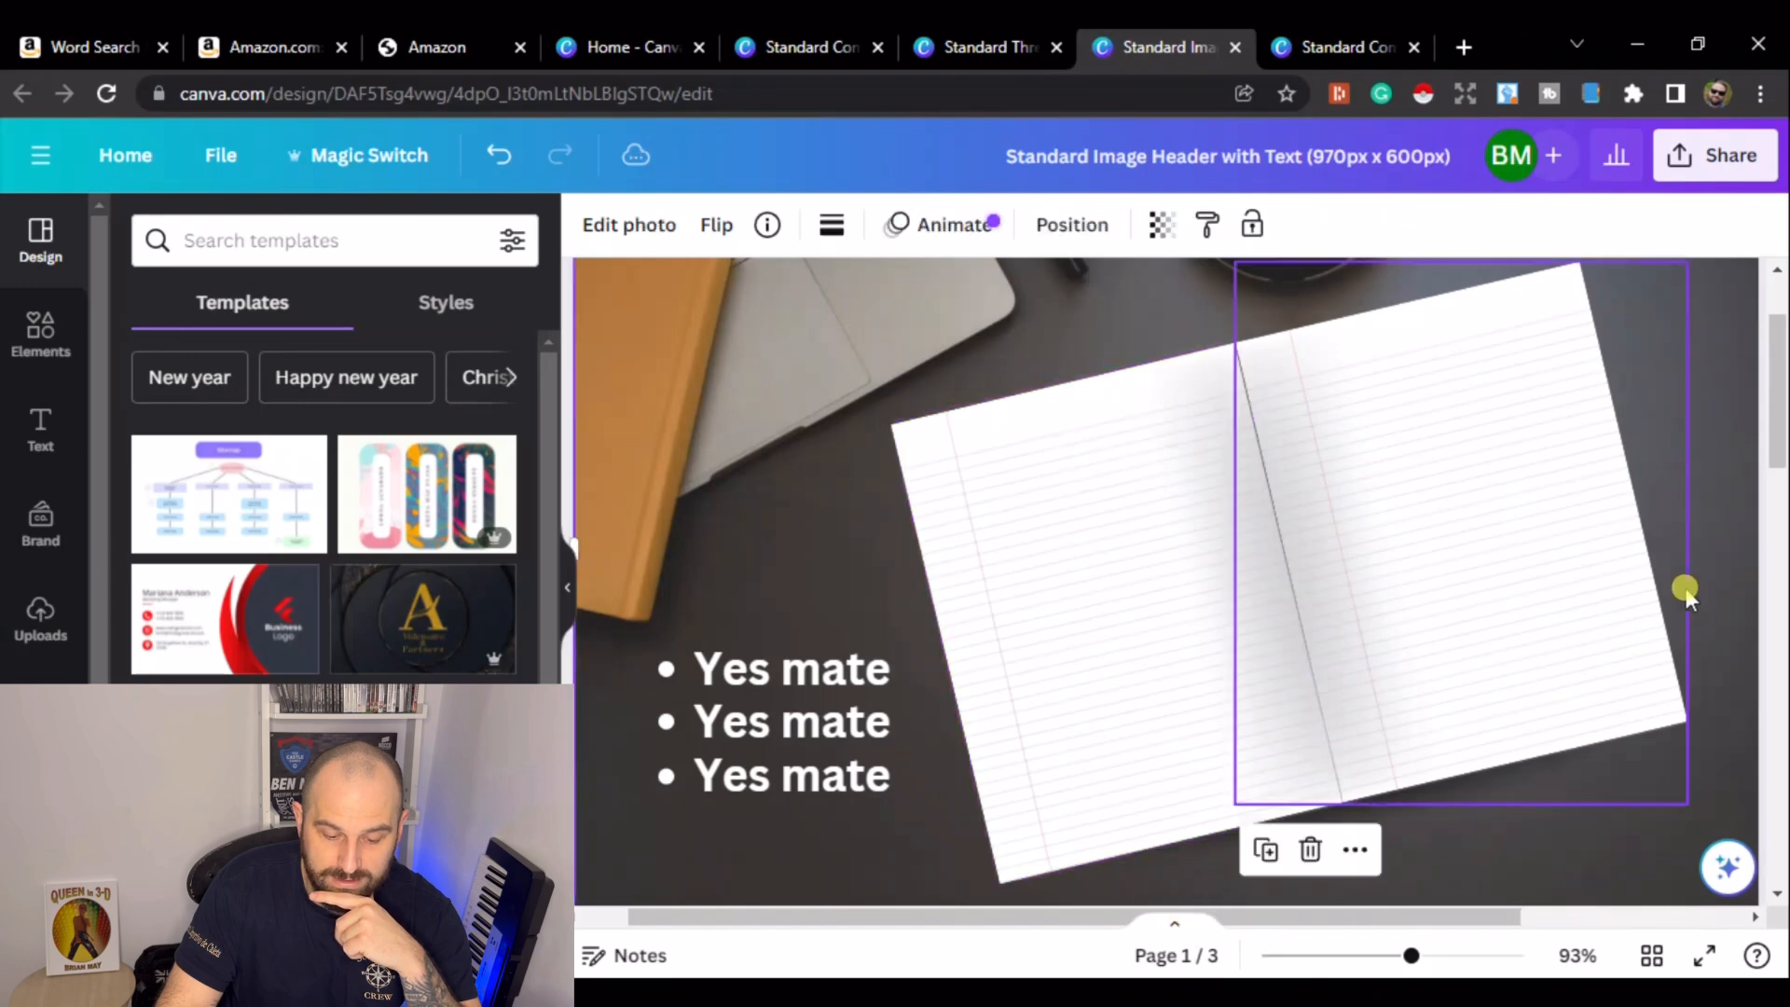
{"action": "scroll", "coordinate": [1654, 591], "scroll_direction": "up", "scroll_amount": 2}
{"action": "mouse_move", "coordinate": [1410, 956]}
{"action": "left_mouse_down"}
{"action": "mouse_move", "coordinate": [1375, 958]}
{"action": "mouse_move", "coordinate": [1392, 968]}
{"action": "left_mouse_up"}
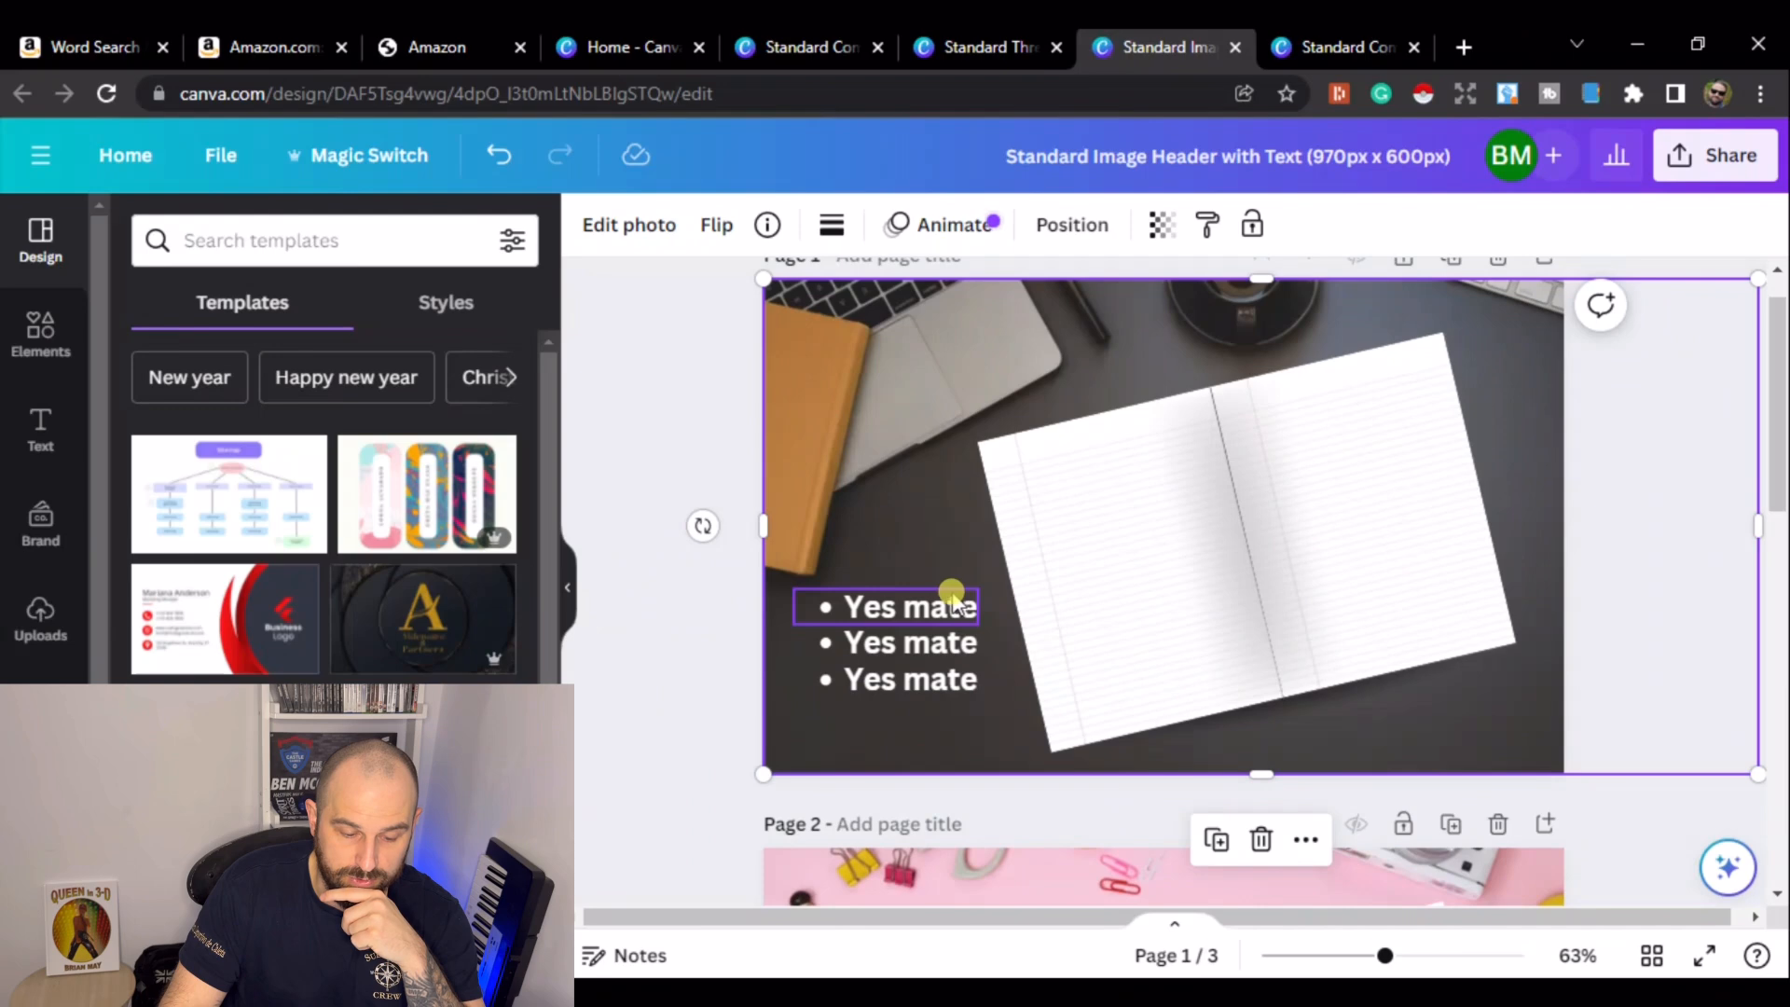
{"action": "left_click", "coordinate": [938, 611]}
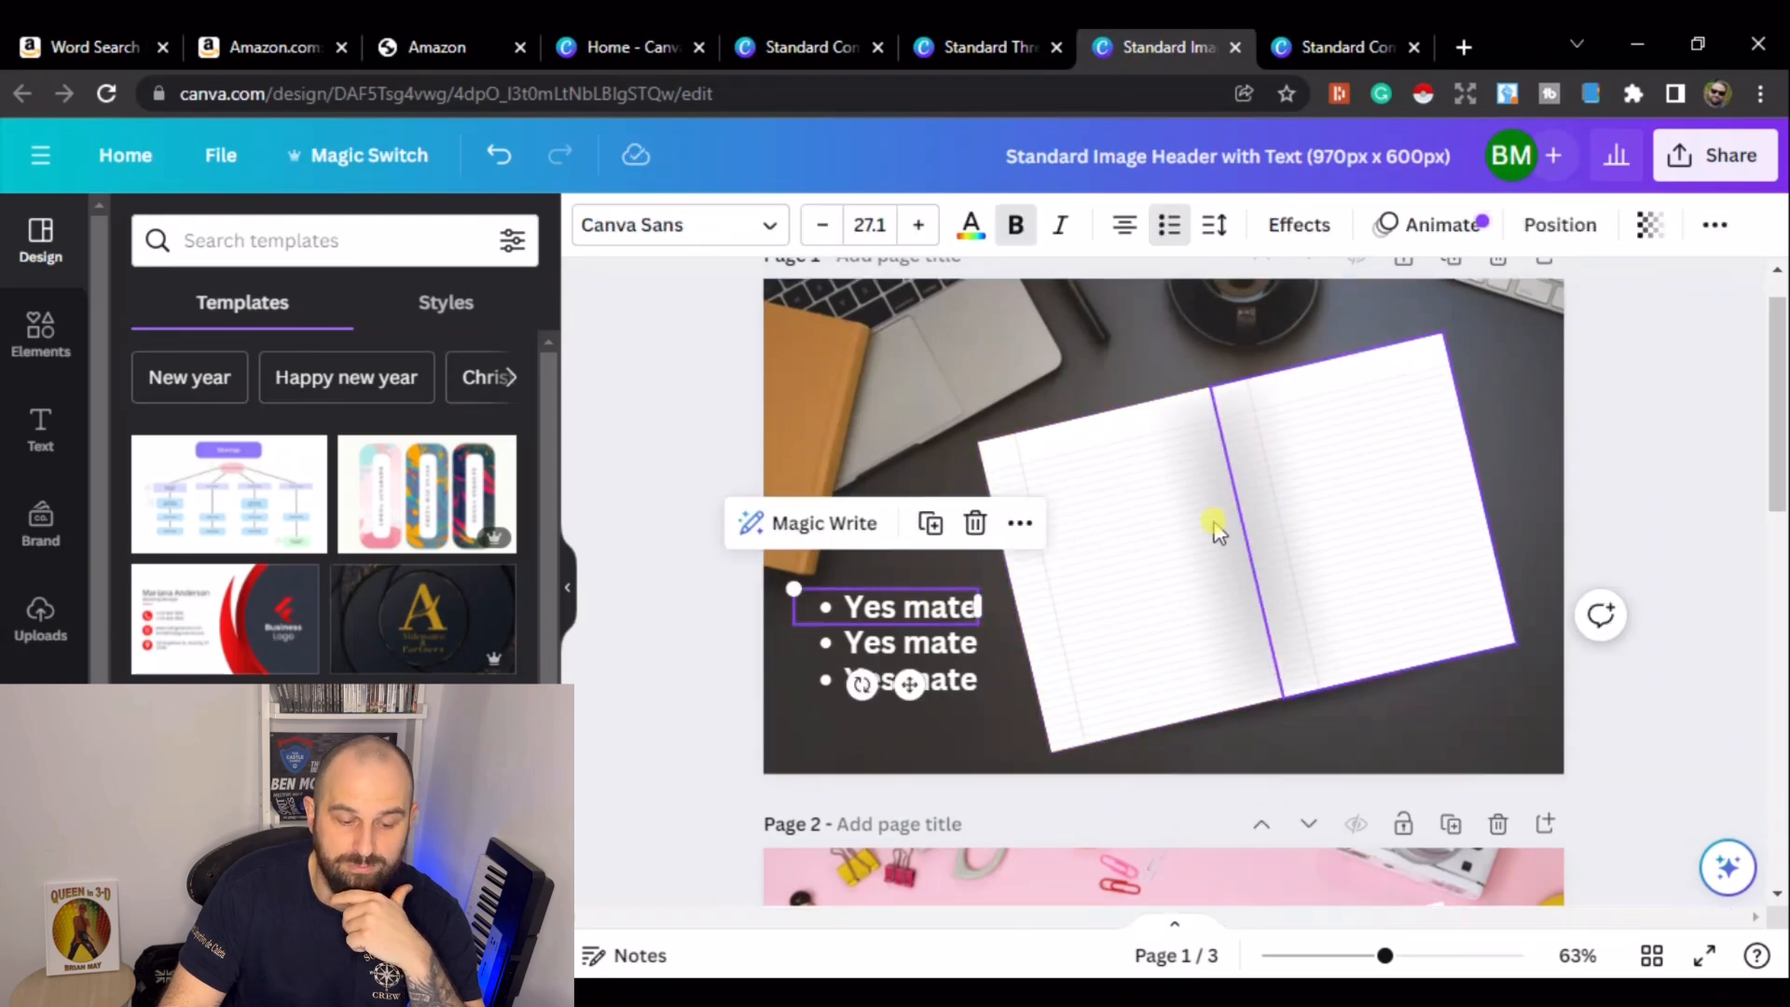
{"action": "left_click", "coordinate": [1044, 321]}
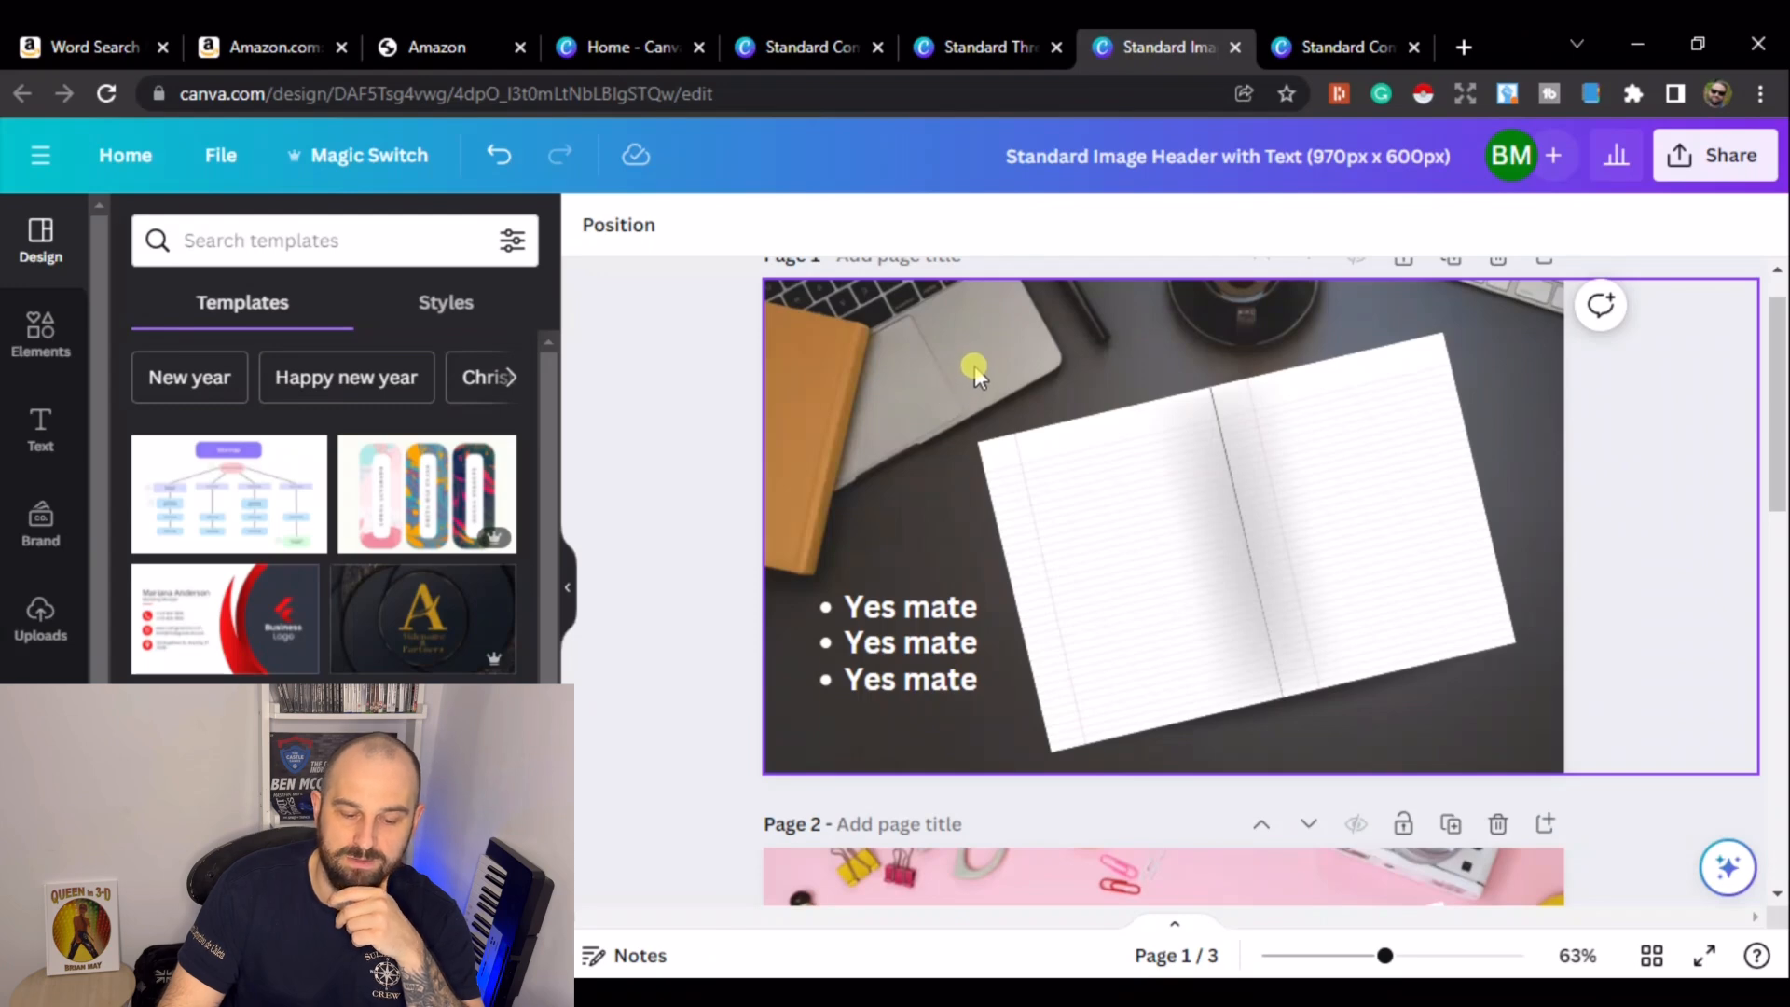
{"action": "left_click", "coordinate": [1203, 403]}
{"action": "scroll", "coordinate": [1175, 411], "scroll_direction": "down", "scroll_amount": 5}
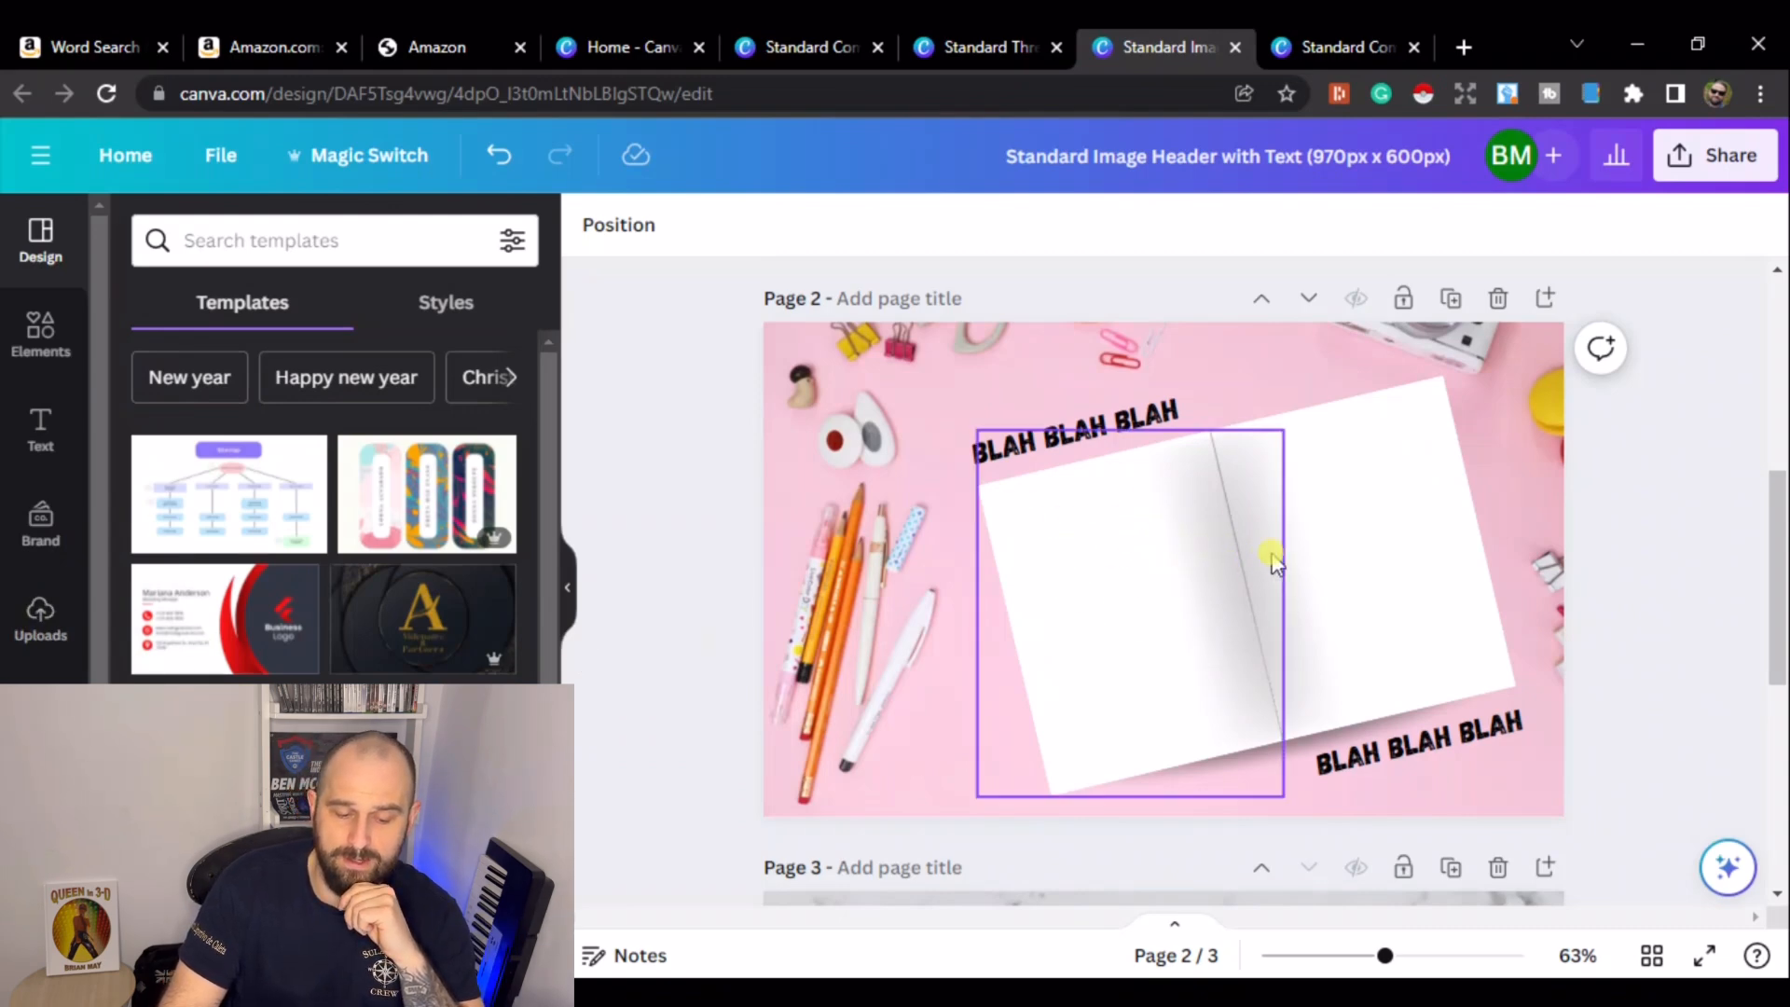
{"action": "scroll", "coordinate": [1436, 537], "scroll_direction": "down", "scroll_amount": 6}
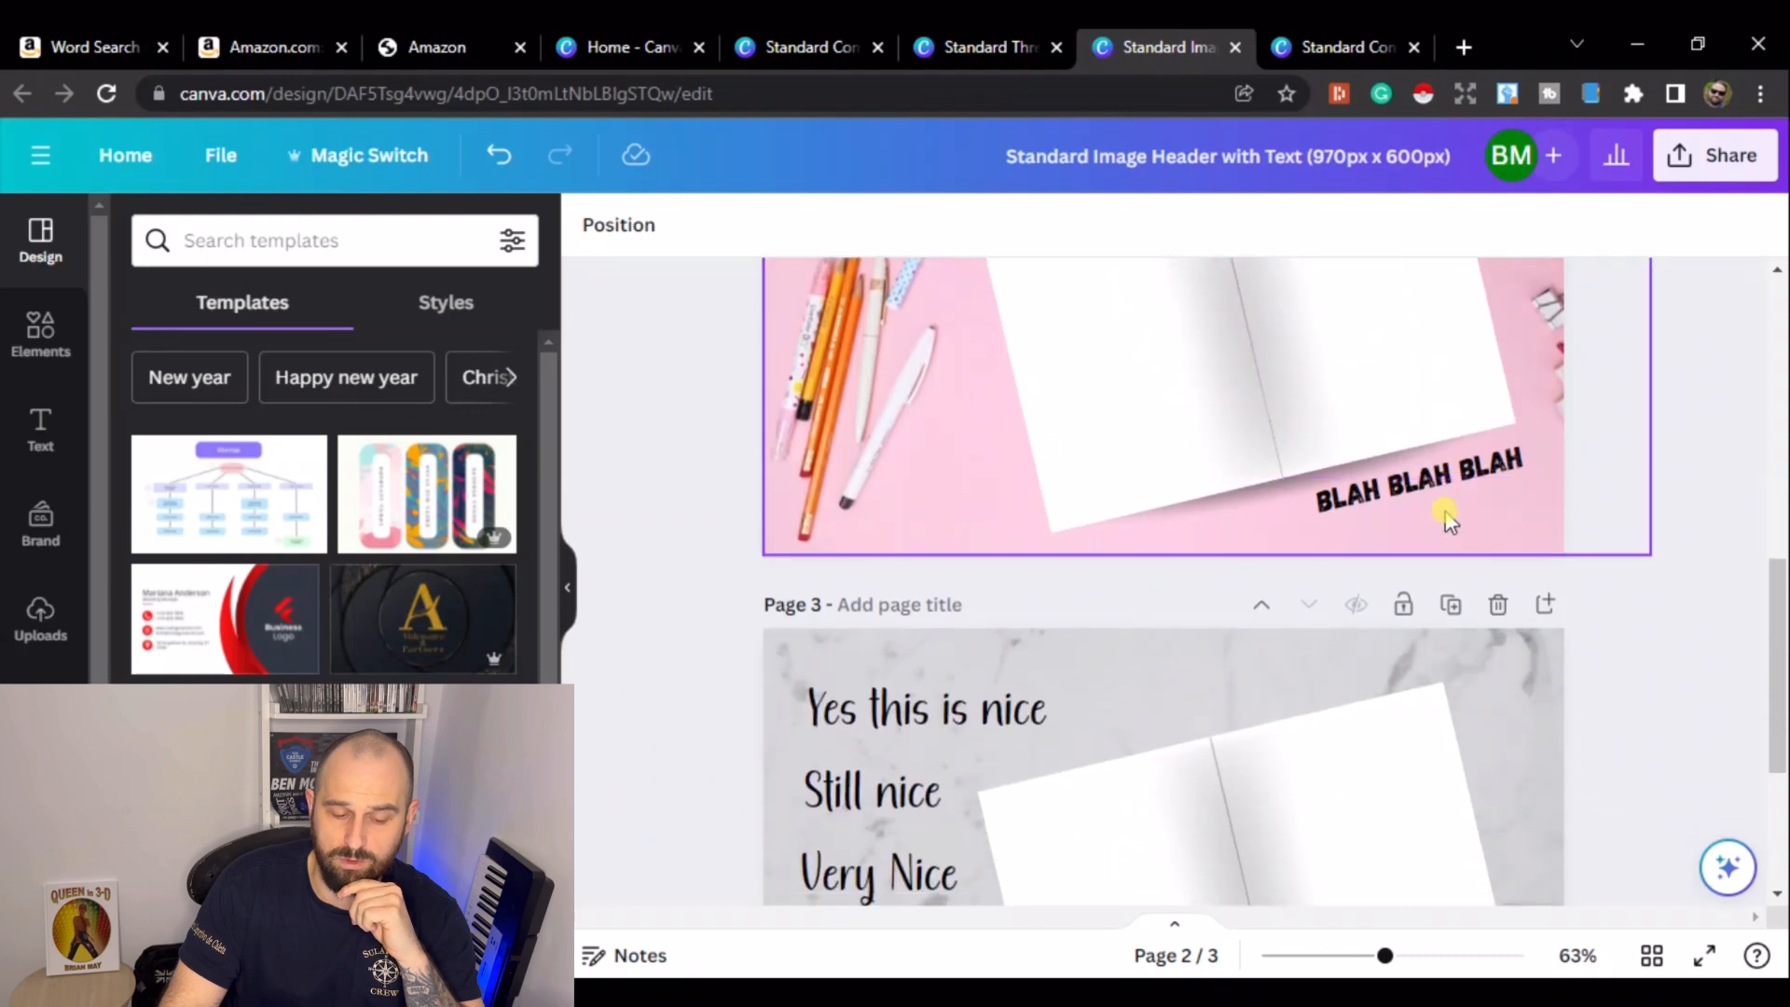
{"action": "scroll", "coordinate": [1470, 531], "scroll_direction": "up", "scroll_amount": 5}
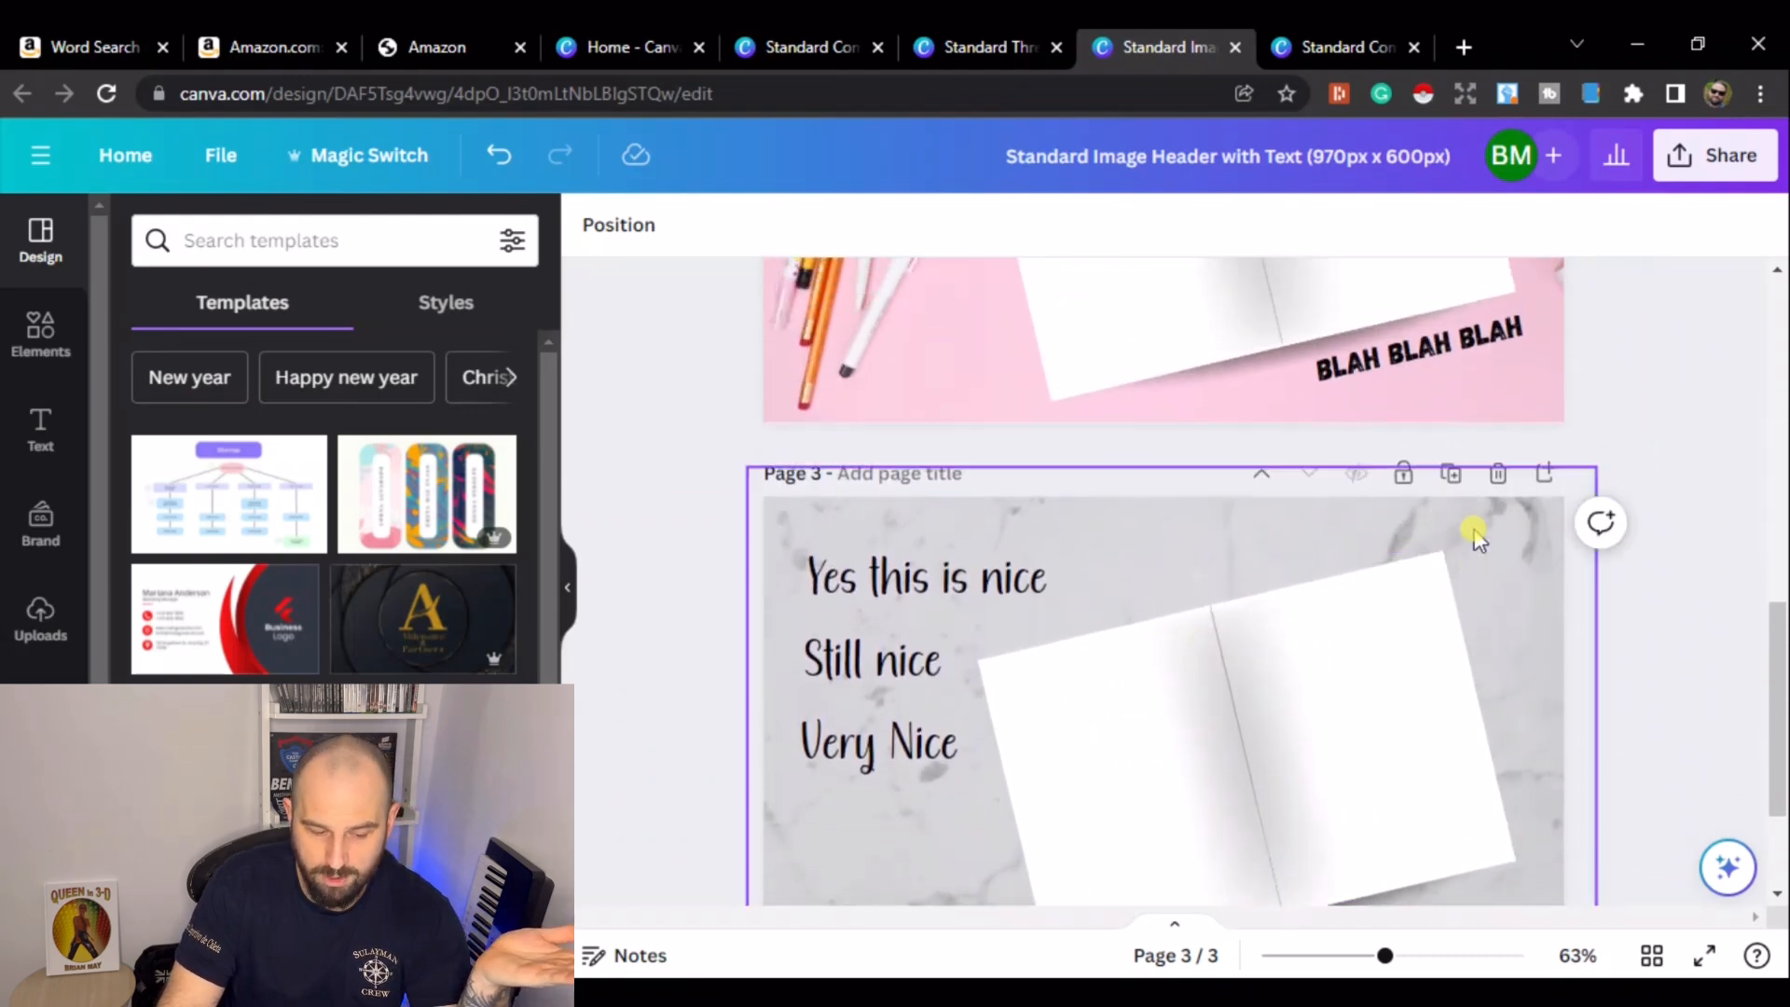
{"action": "scroll", "coordinate": [1436, 539], "scroll_direction": "up", "scroll_amount": 3}
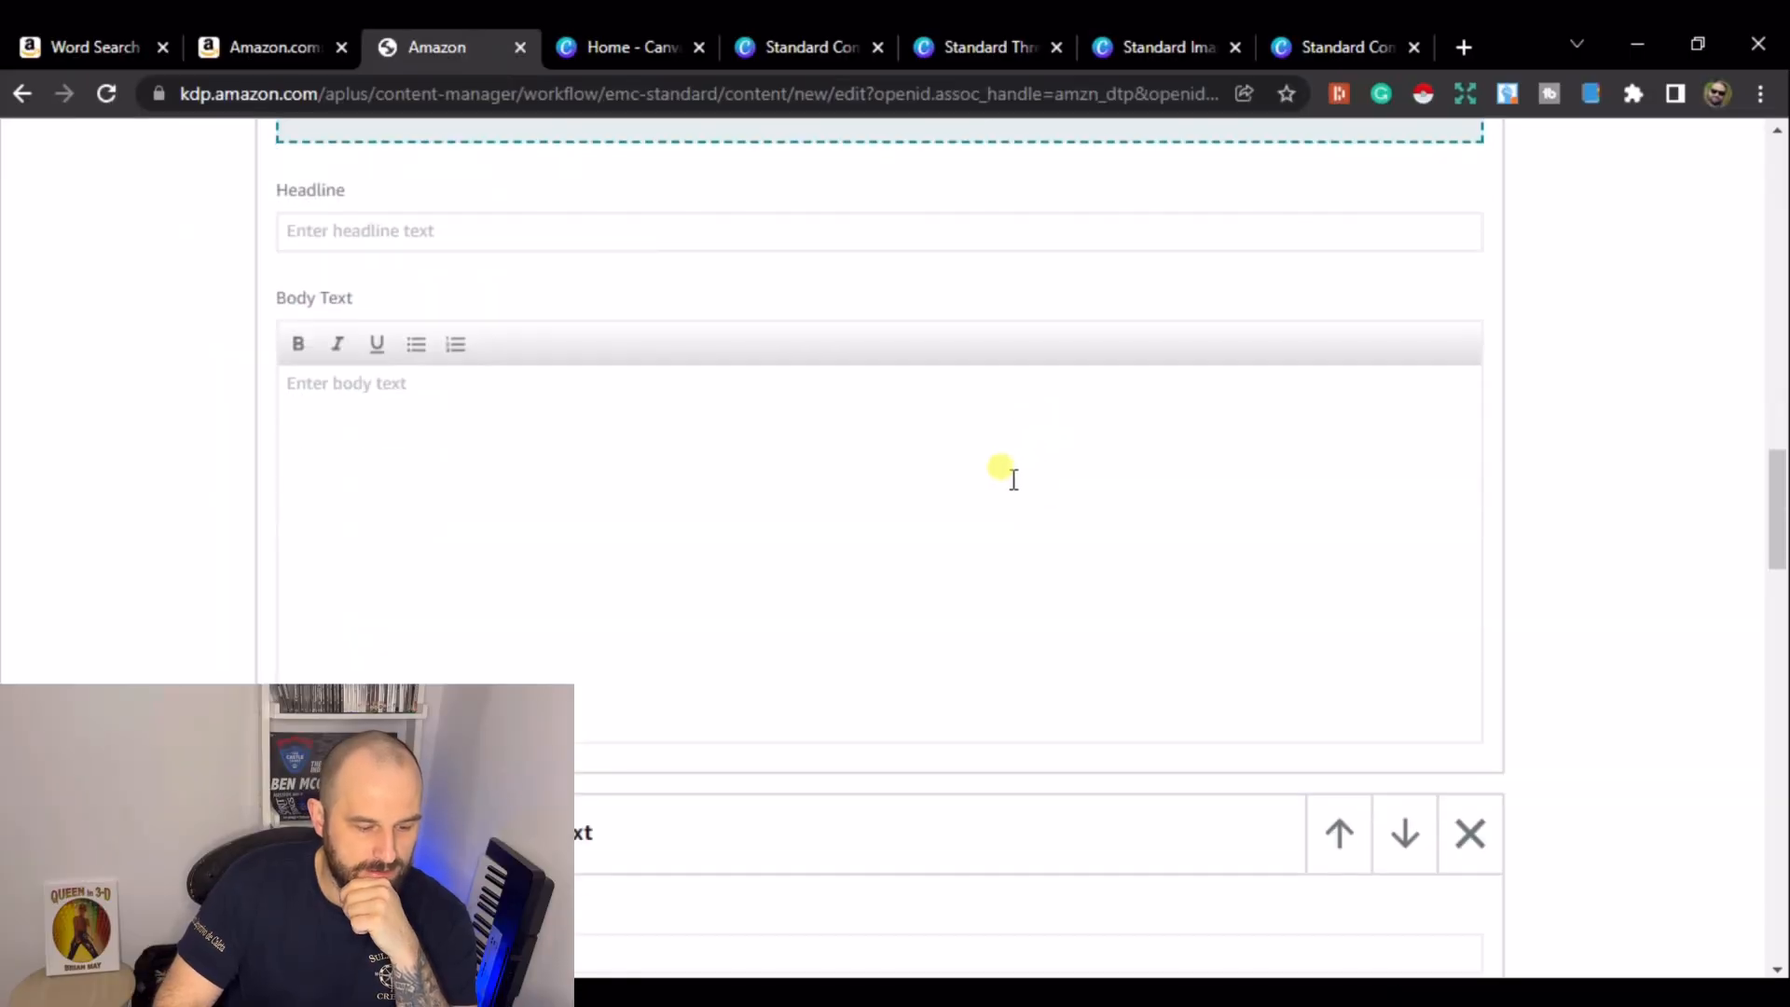
- Review the pages of the Standard Three Images & Text Canva design
{"action": "scroll", "coordinate": [1014, 479], "scroll_direction": "down", "scroll_amount": 6}
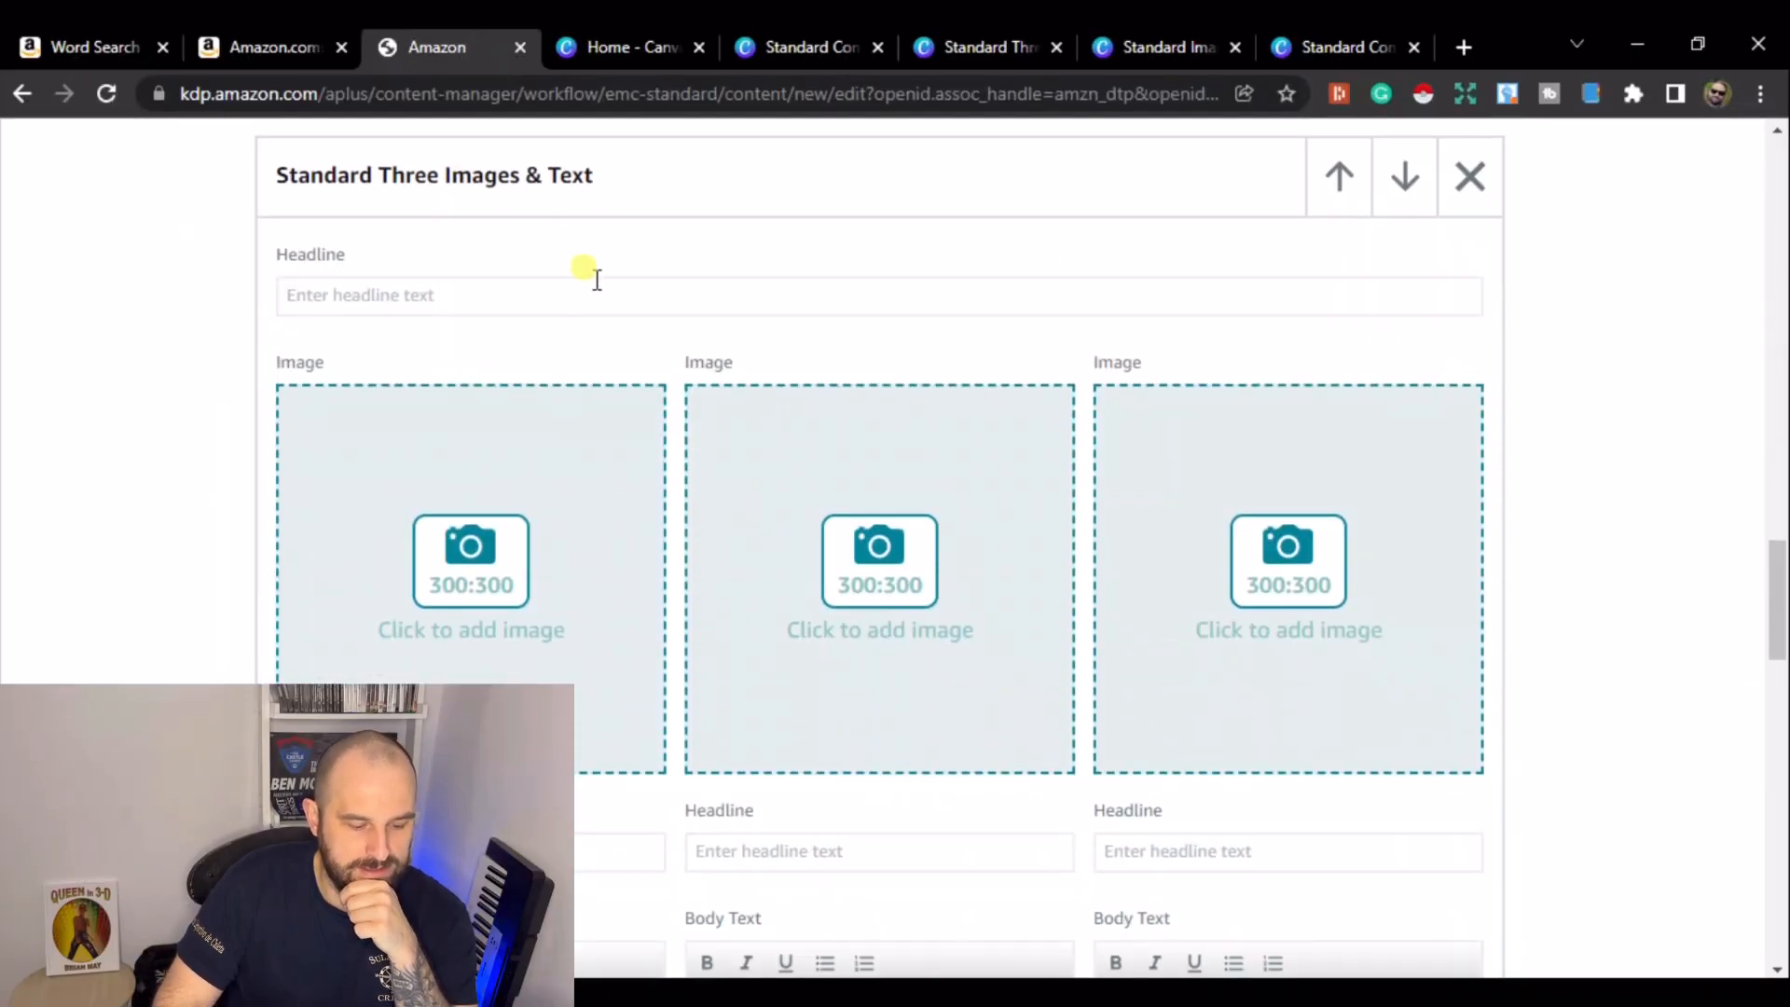
{"action": "left_click", "coordinate": [984, 51]}
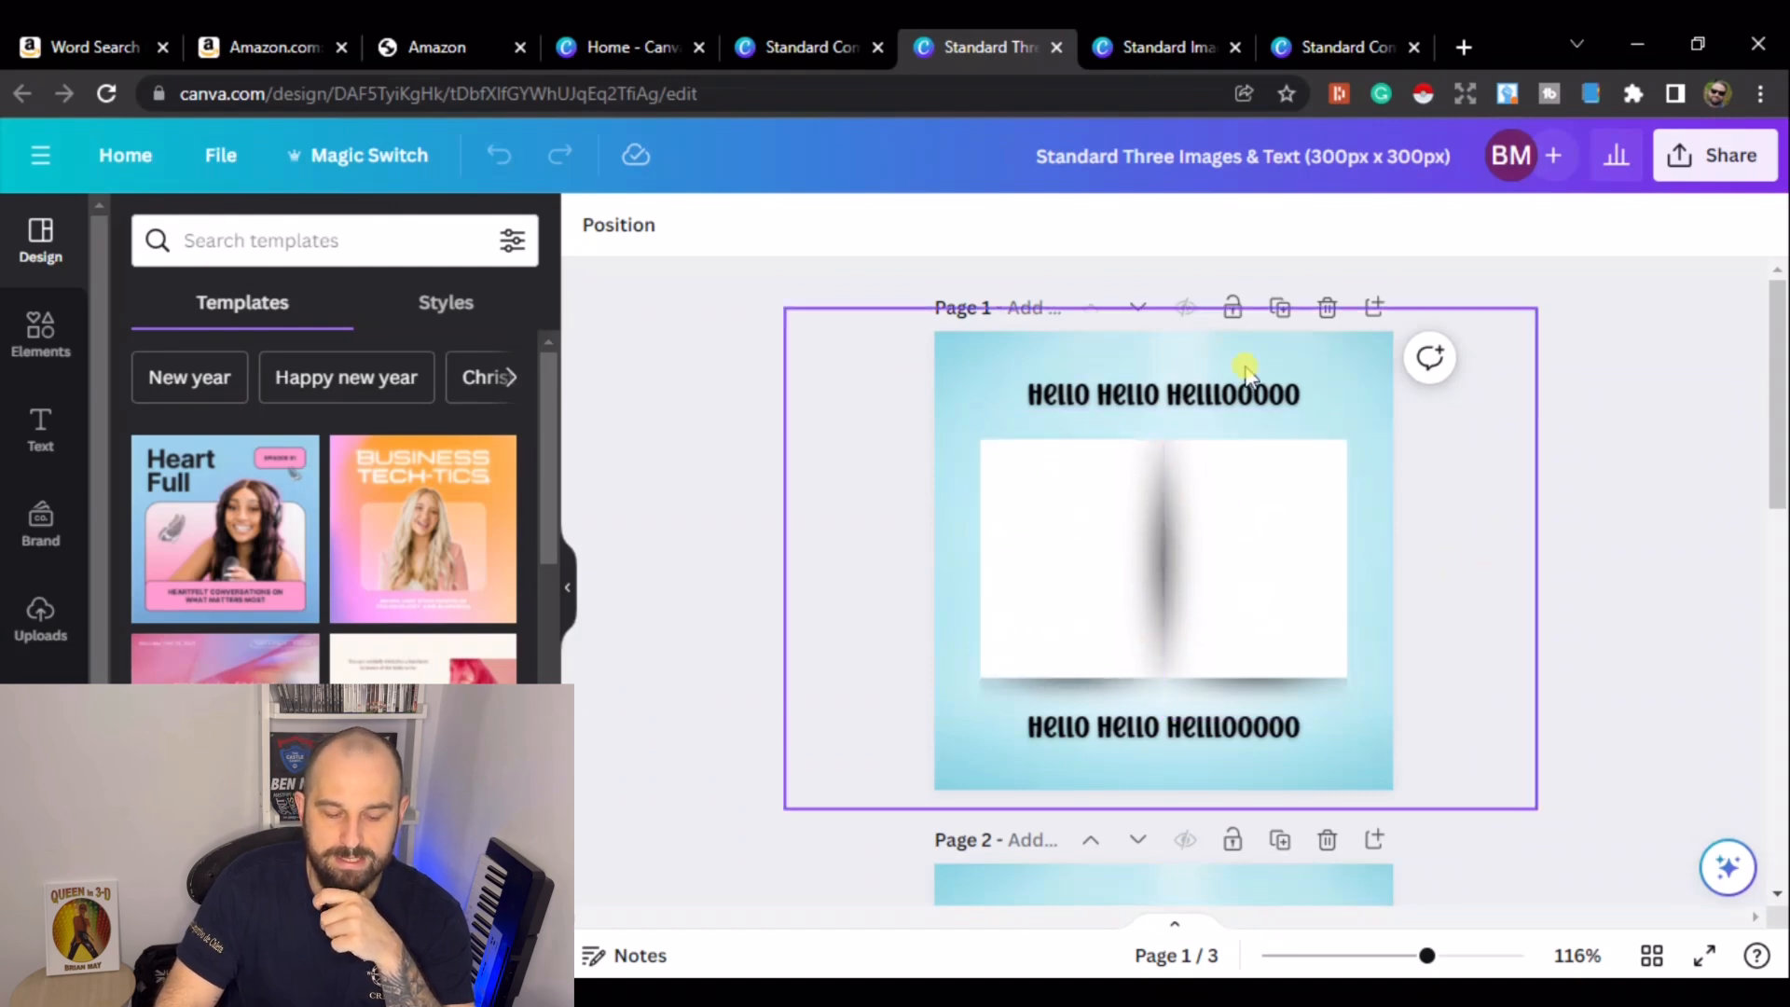
{"action": "scroll", "coordinate": [1303, 373], "scroll_direction": "down", "scroll_amount": 3}
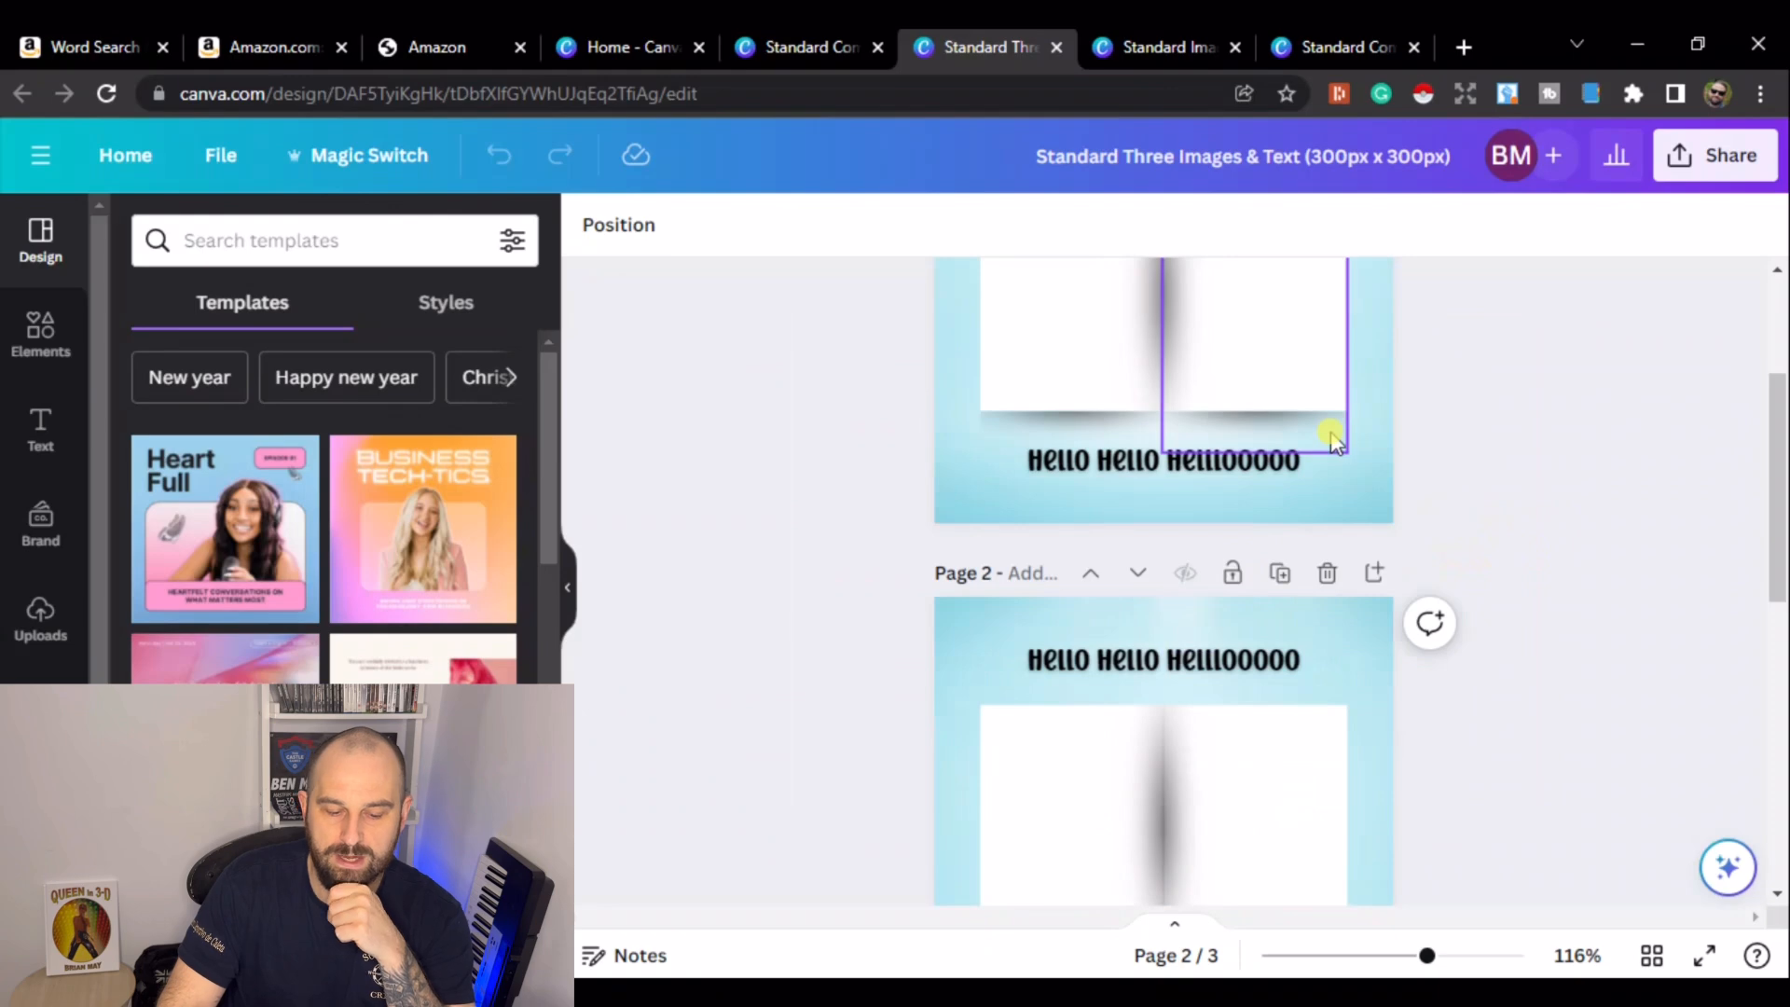
{"action": "scroll", "coordinate": [1332, 437], "scroll_direction": "down", "scroll_amount": 4}
{"action": "scroll", "coordinate": [1519, 428], "scroll_direction": "up", "scroll_amount": 6}
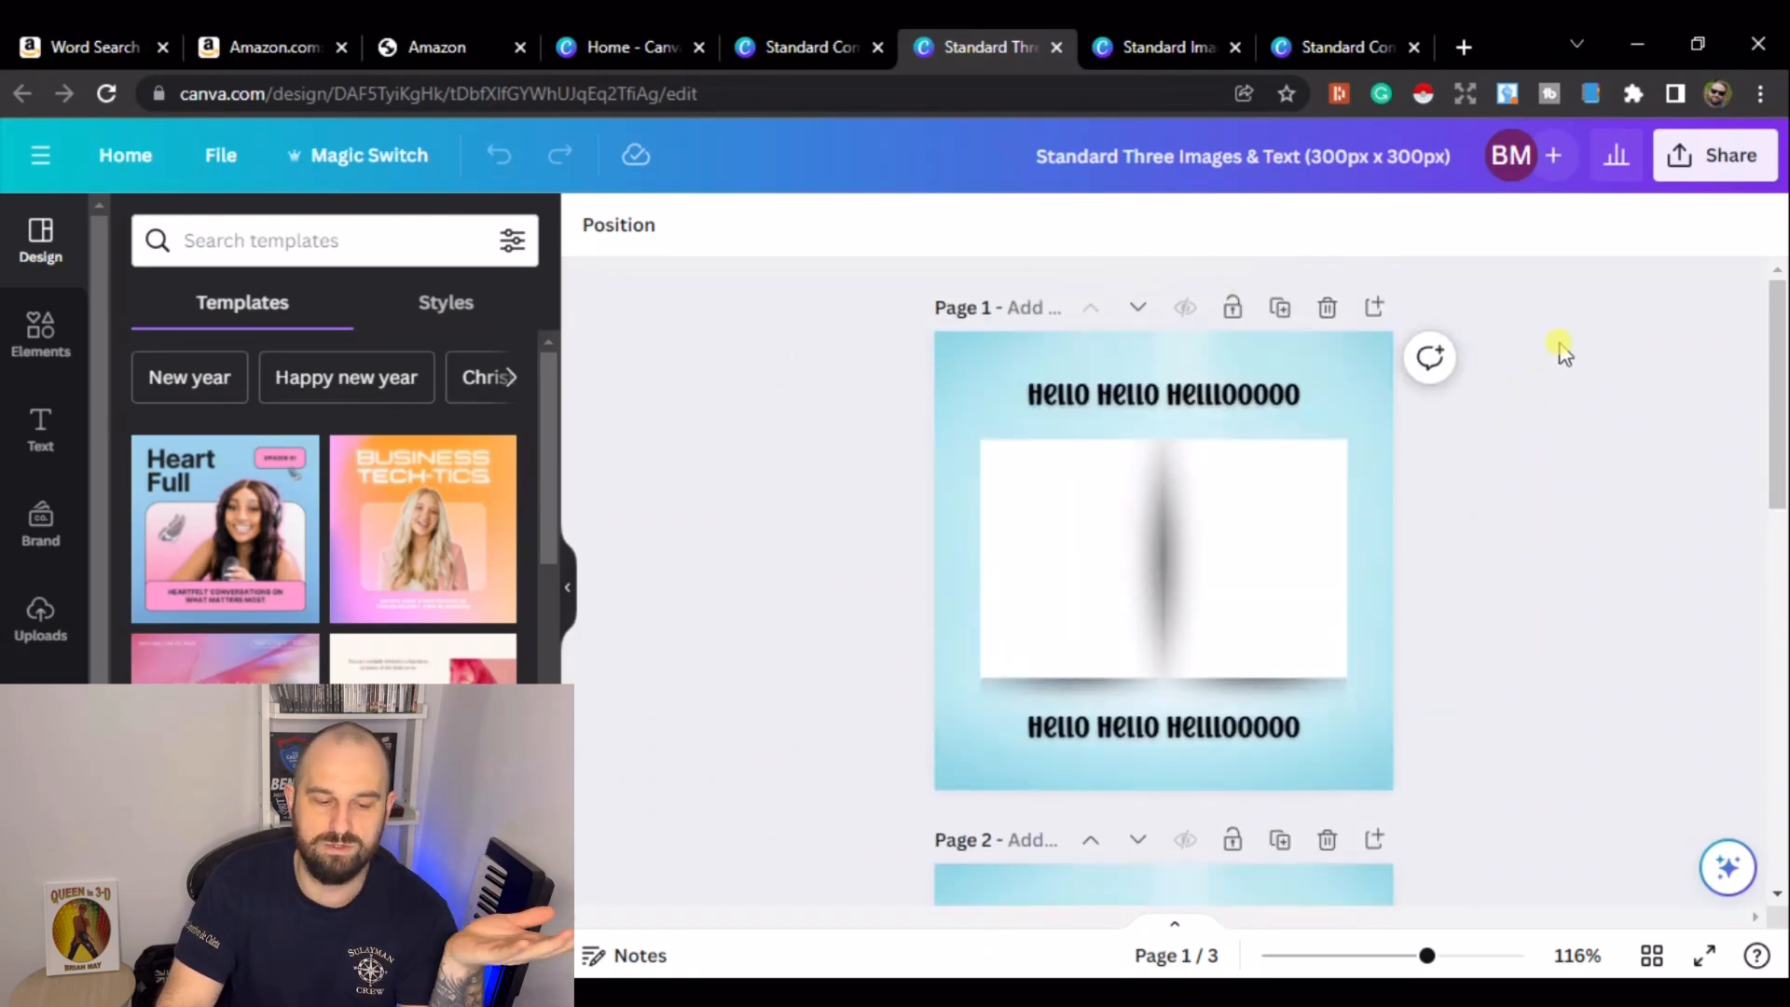
- Return to the A+ editor and scroll to the Standard Comparison Chart module's image slots
{"action": "left_click", "coordinate": [447, 46]}
{"action": "scroll", "coordinate": [730, 335], "scroll_direction": "down", "scroll_amount": 8}
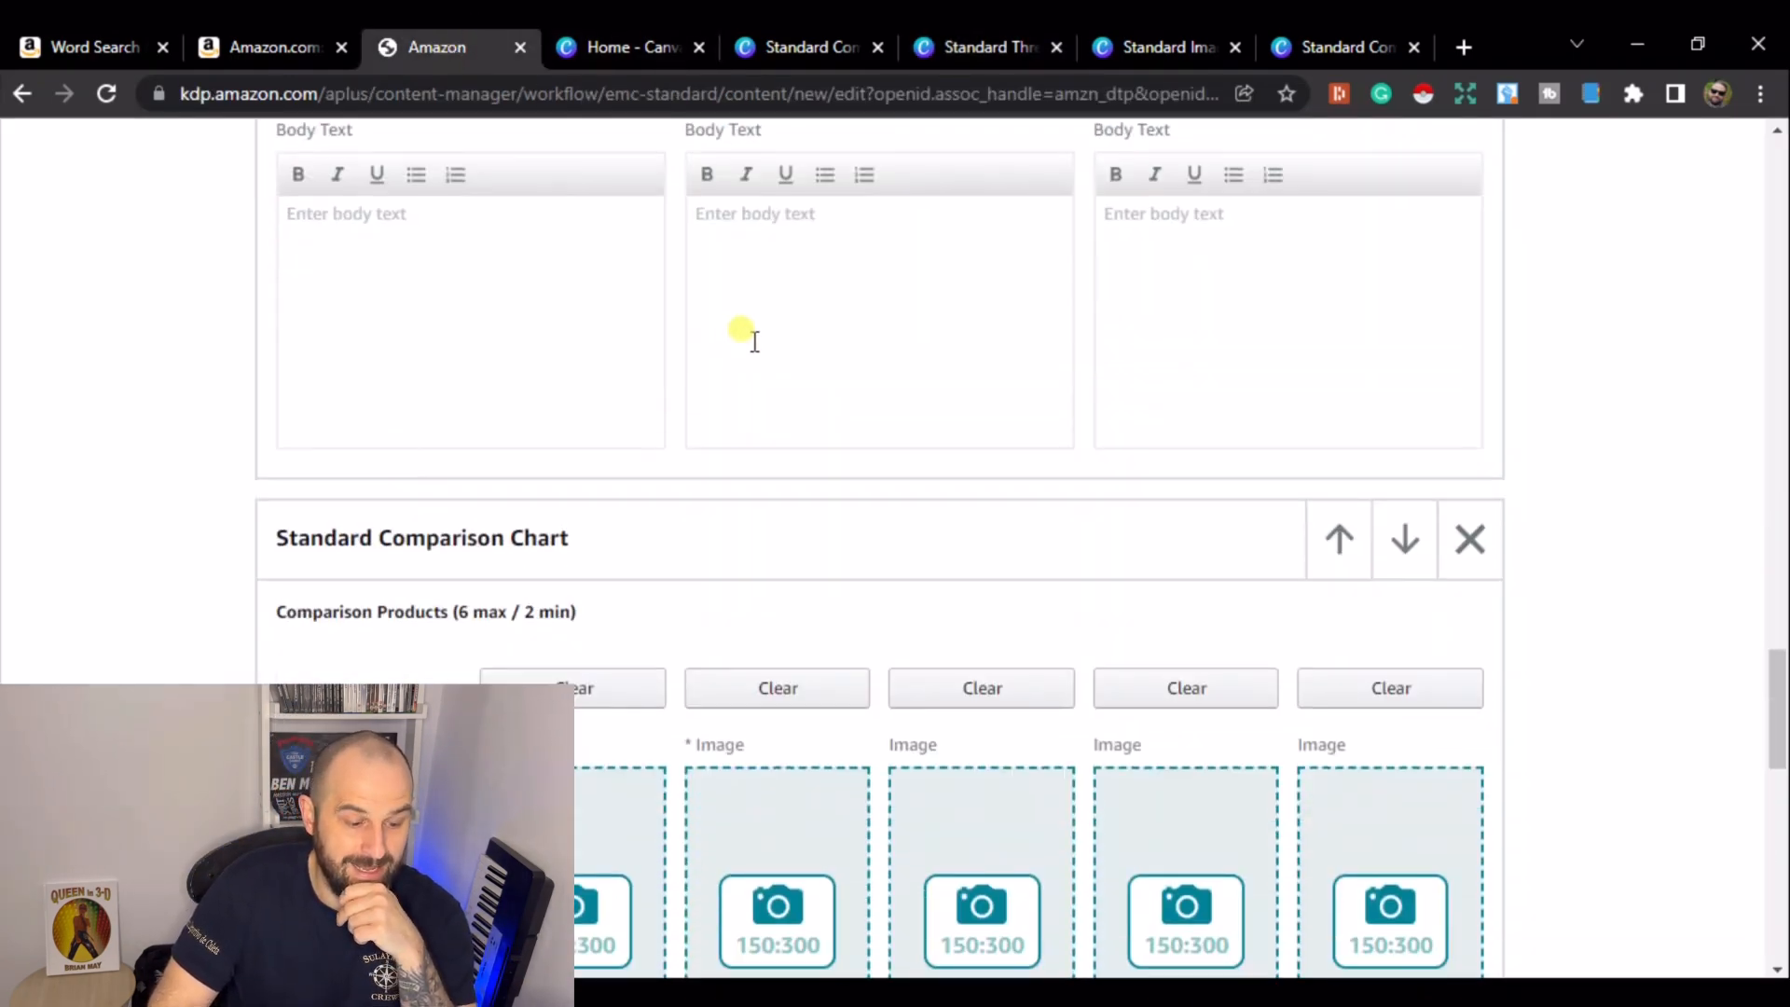
{"action": "scroll", "coordinate": [755, 342], "scroll_direction": "down", "scroll_amount": 3}
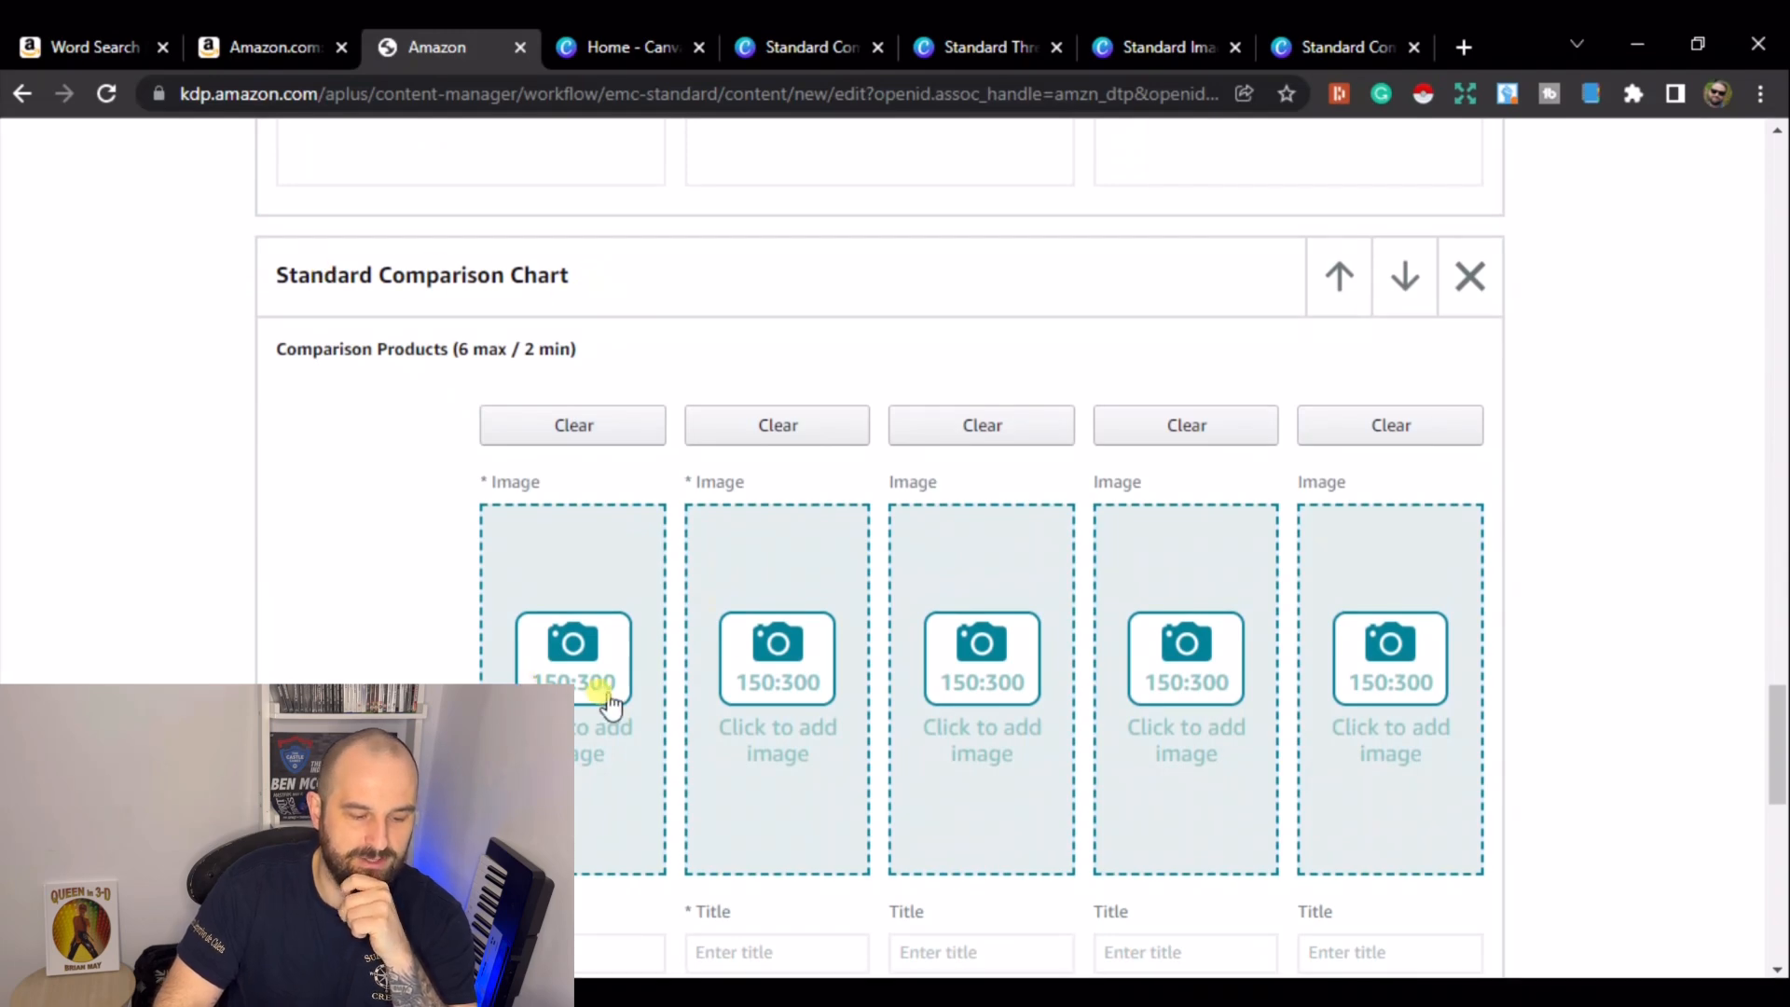
- Review the pages of the Standard Comparison Products Canva design sized 150 x 300 px
{"action": "left_click", "coordinate": [827, 52]}
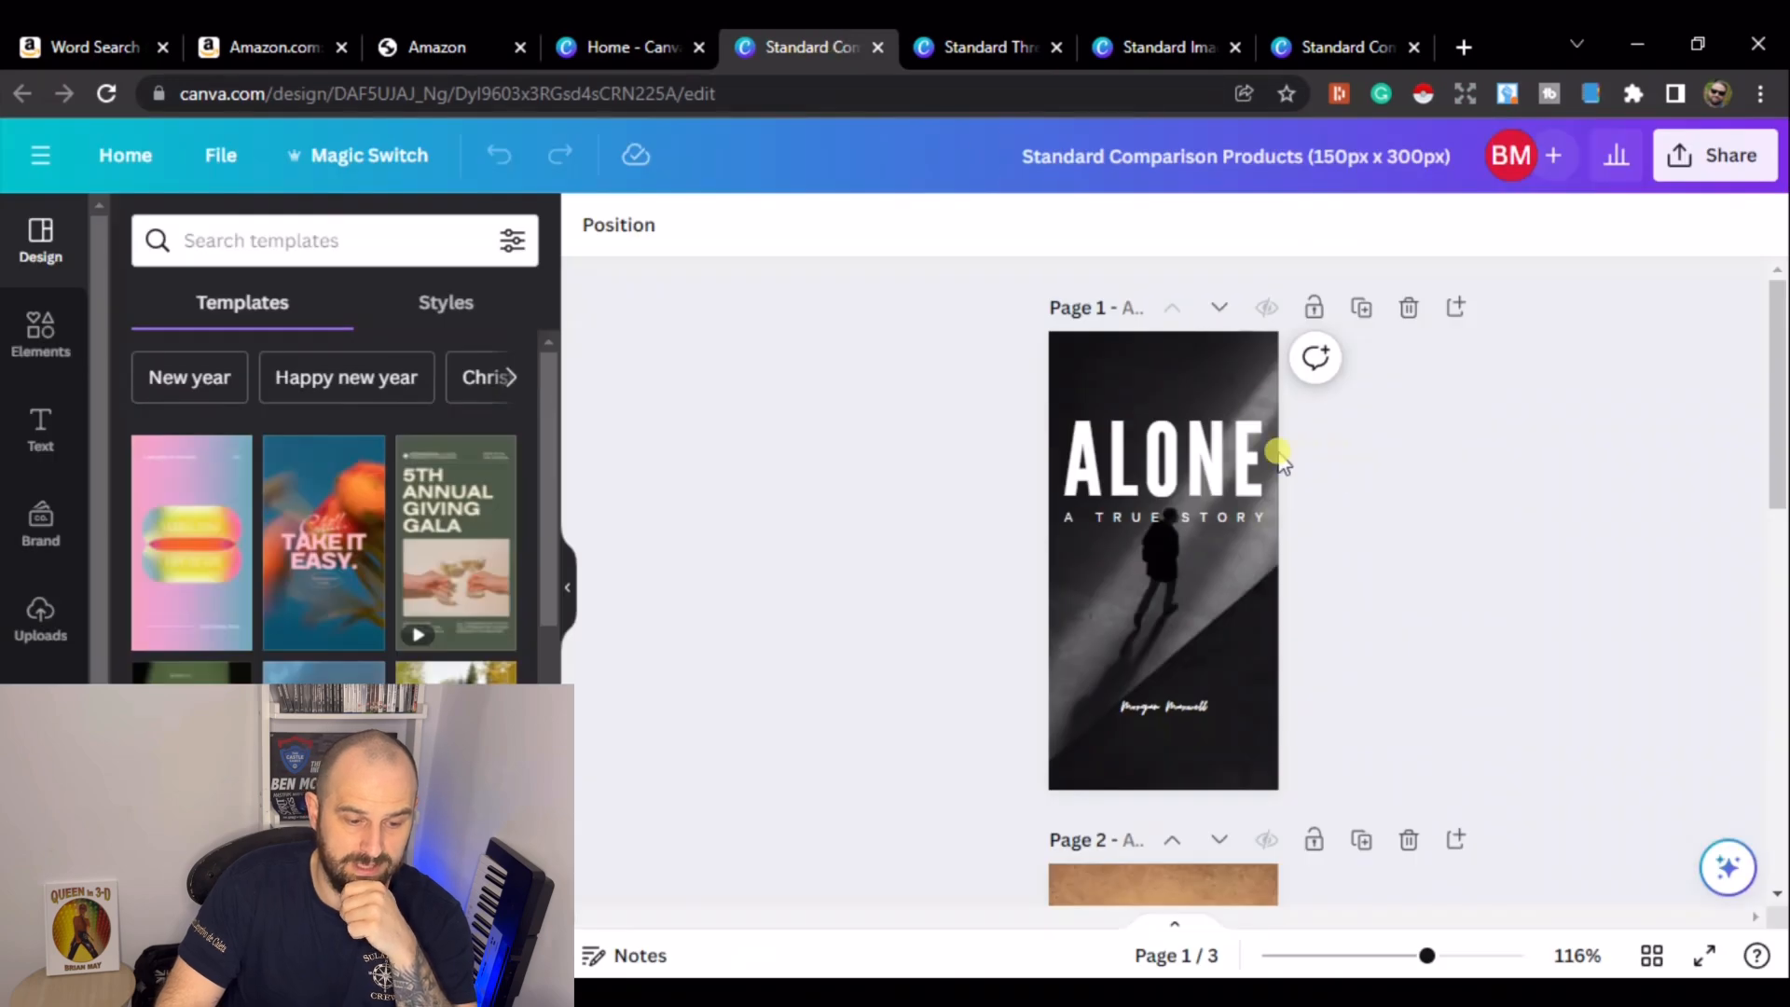
{"action": "scroll", "coordinate": [1150, 438], "scroll_direction": "down", "scroll_amount": 3}
{"action": "scroll", "coordinate": [1149, 438], "scroll_direction": "down", "scroll_amount": 7}
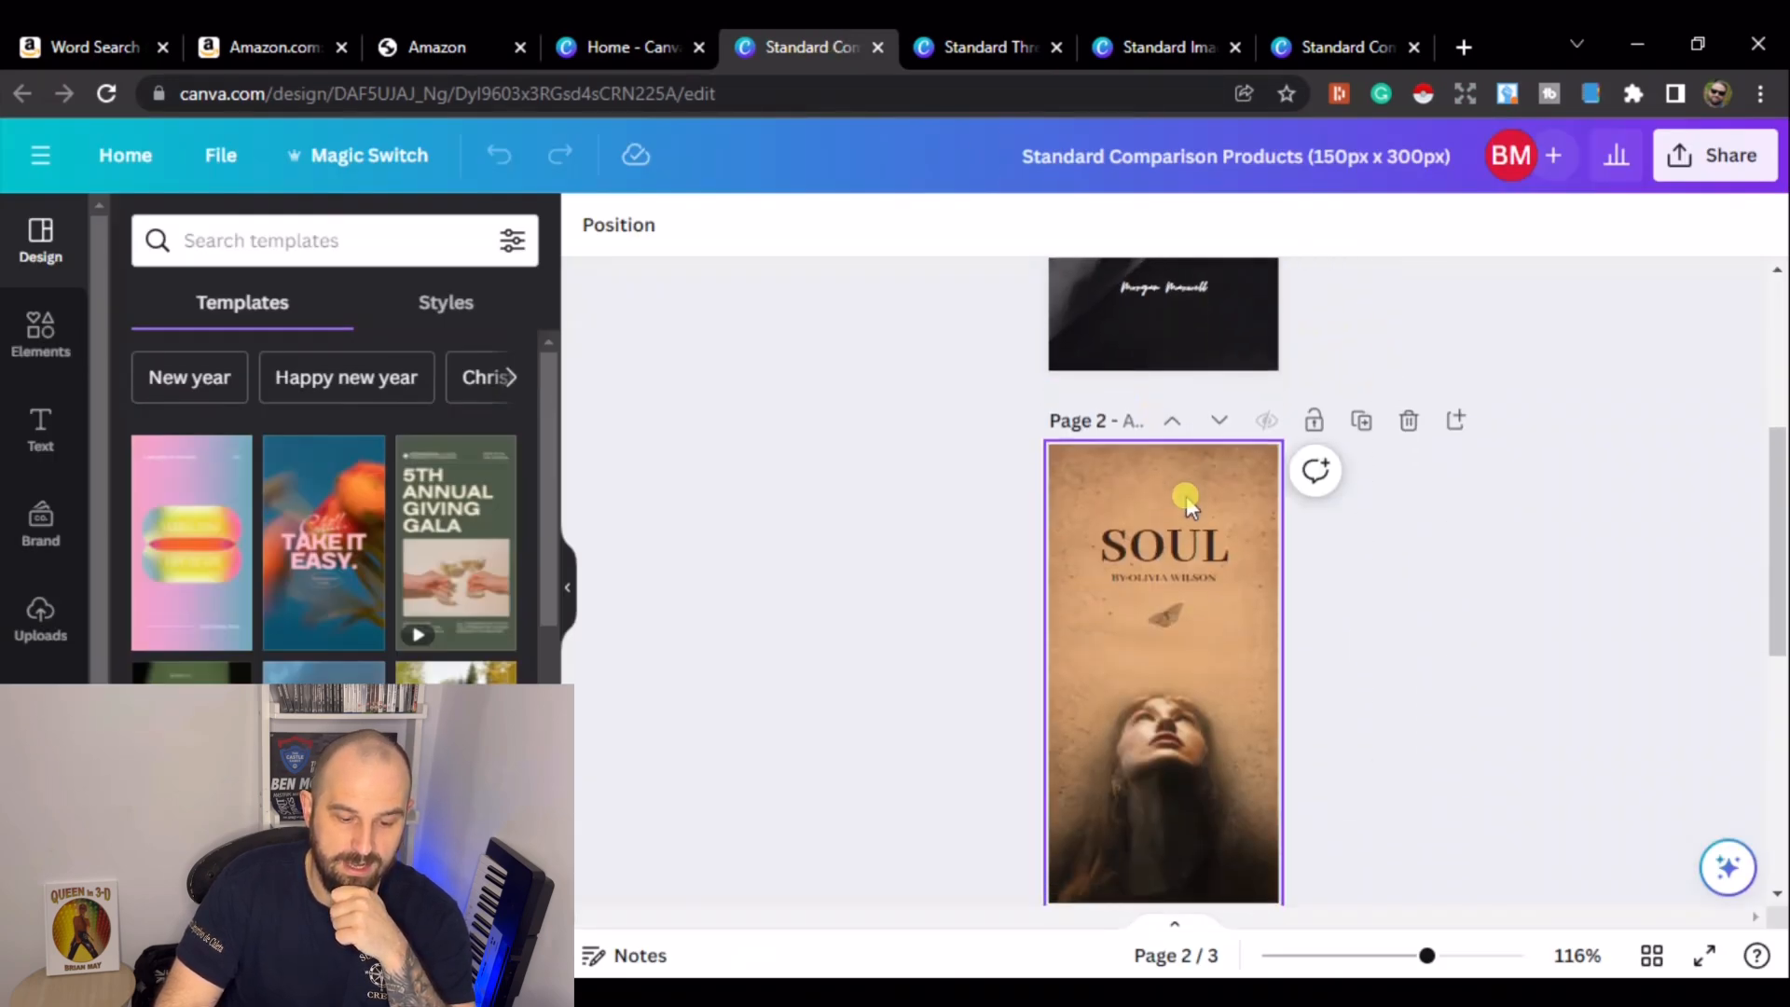
{"action": "scroll", "coordinate": [1249, 569], "scroll_direction": "up", "scroll_amount": 10}
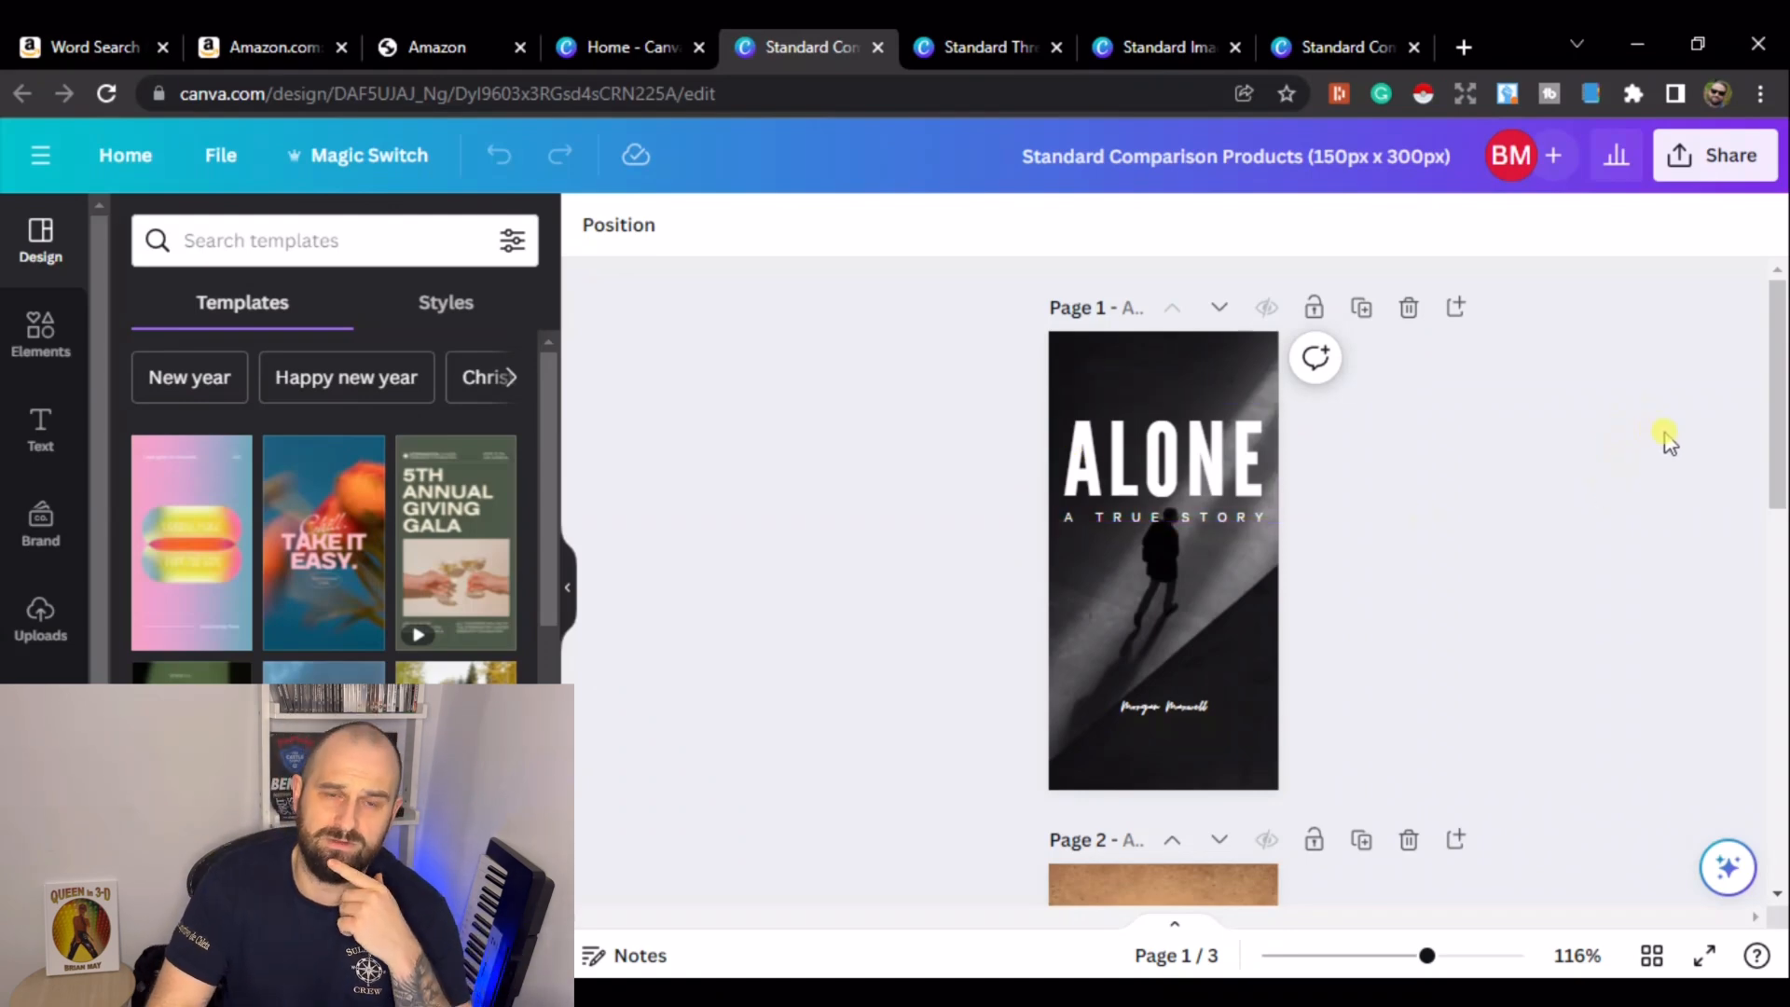
- Open the competitor's Amazon listing and scroll through its A+ content images
{"action": "left_click", "coordinate": [299, 42]}
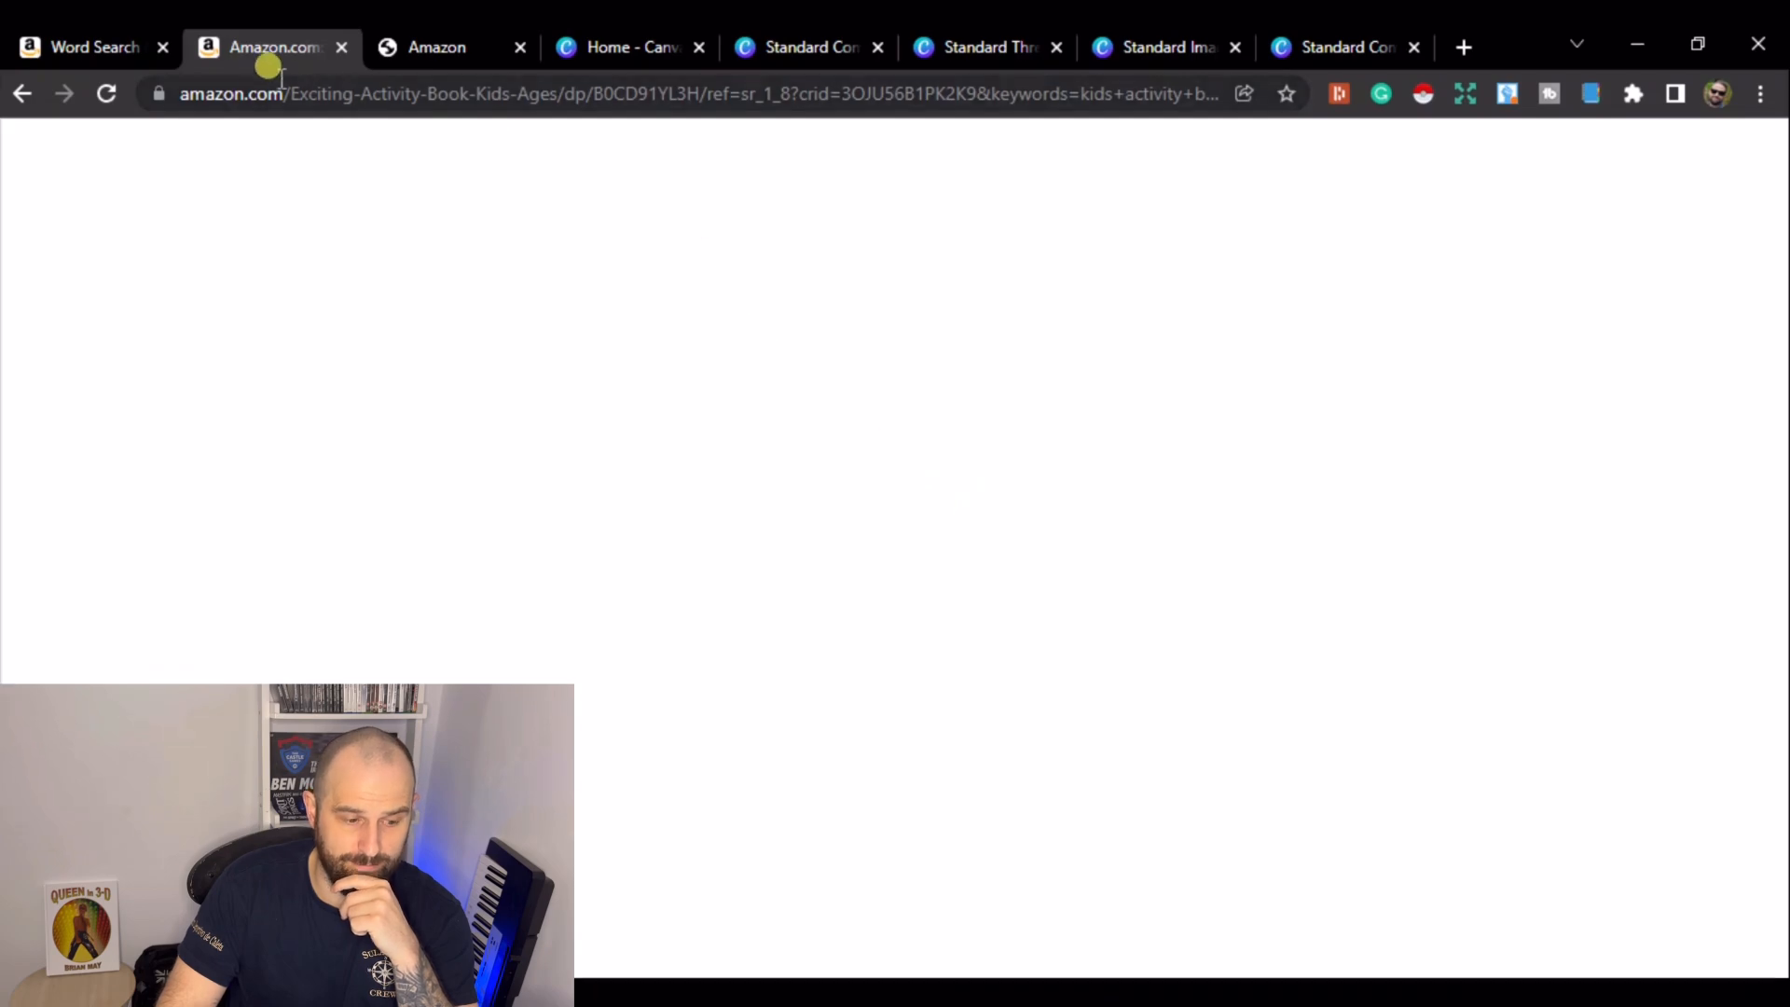
{"action": "scroll", "coordinate": [795, 373], "scroll_direction": "down", "scroll_amount": 15}
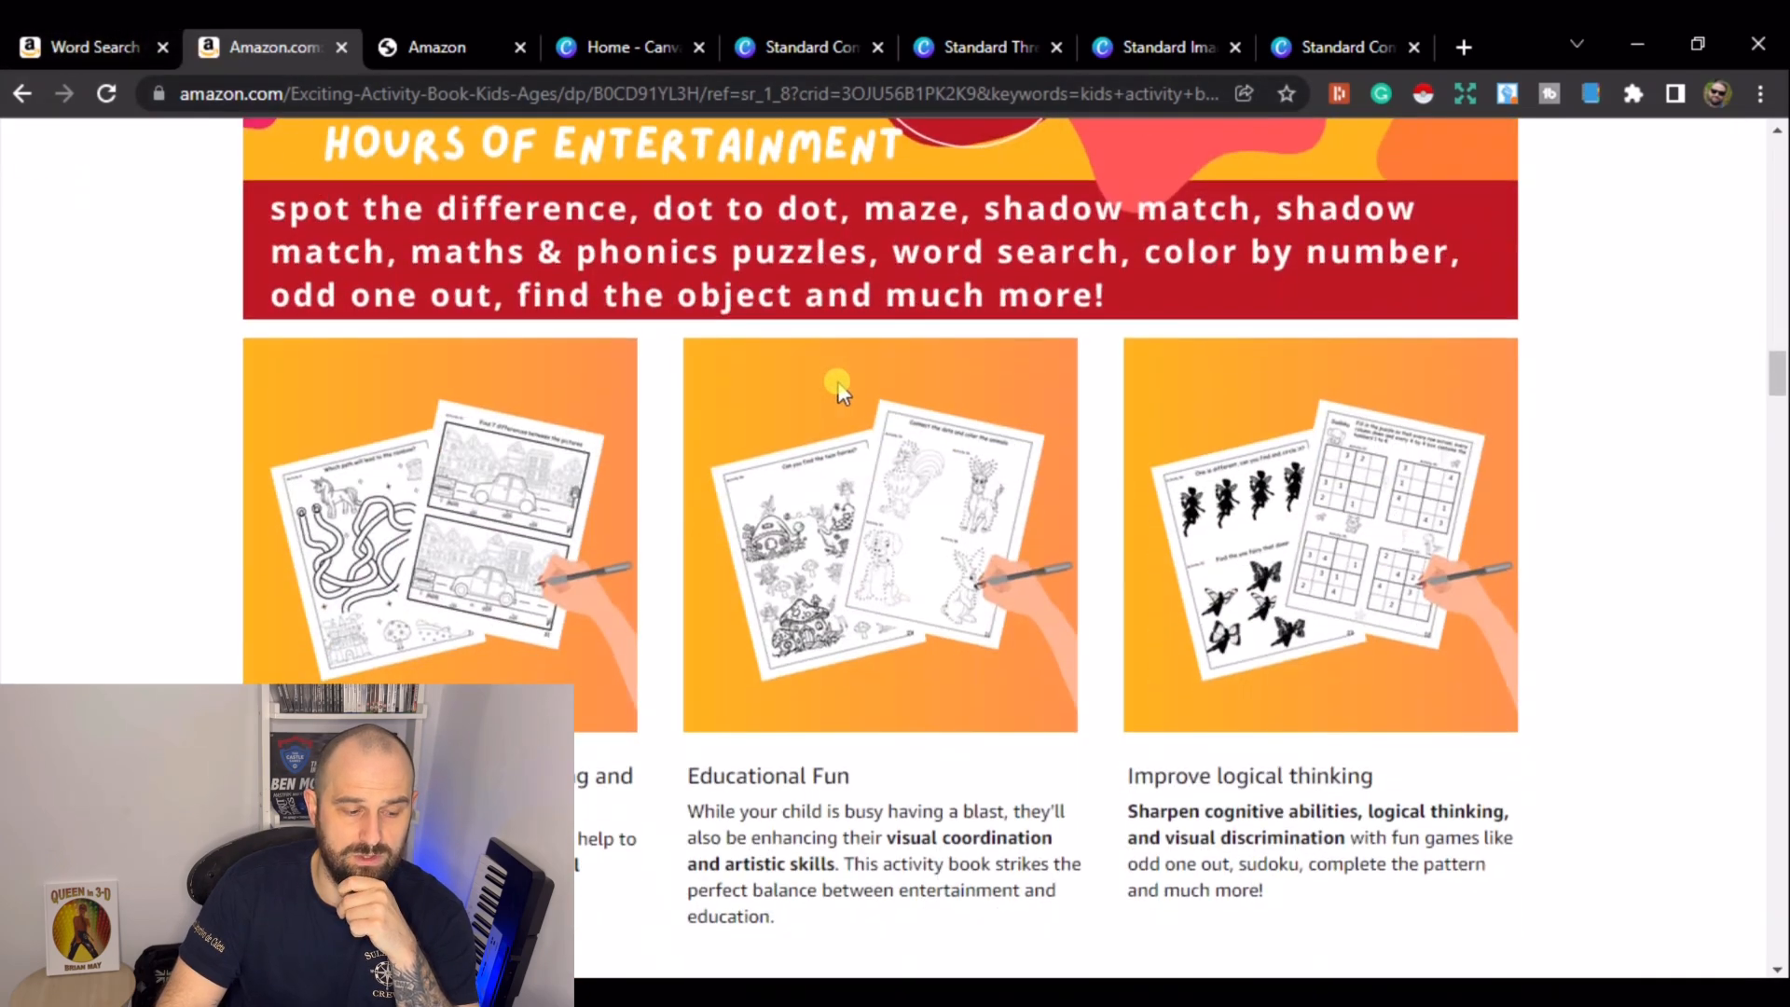